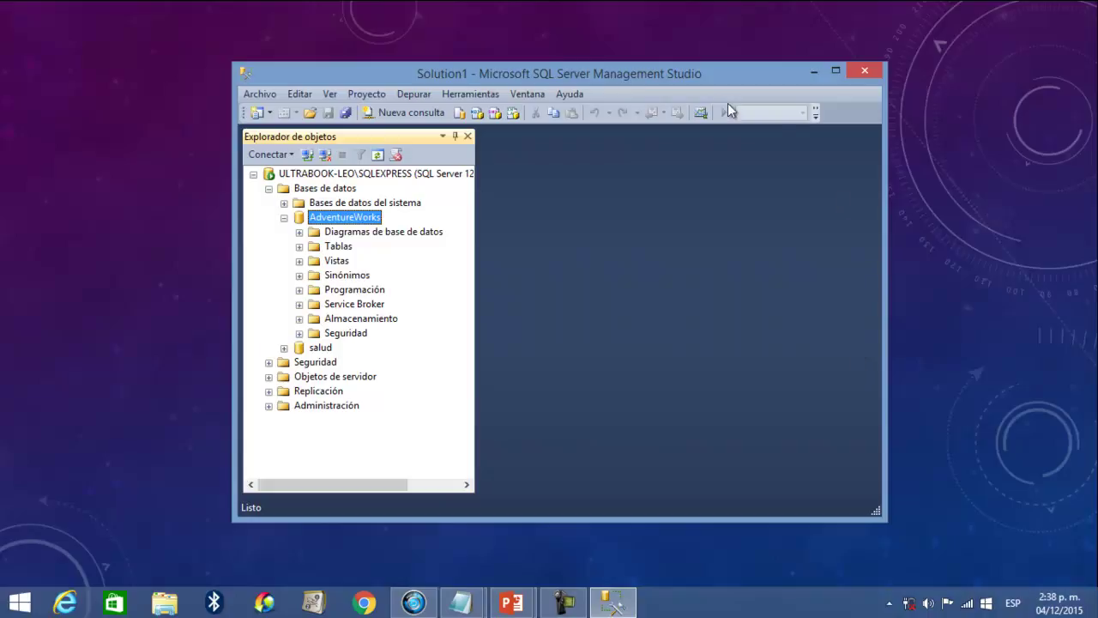
- Move the Management Studio window up and left and widen it toward the screen centre
{"action": "left_click_drag", "start_coordinate": [707, 79], "coordinate": [596, 51]}
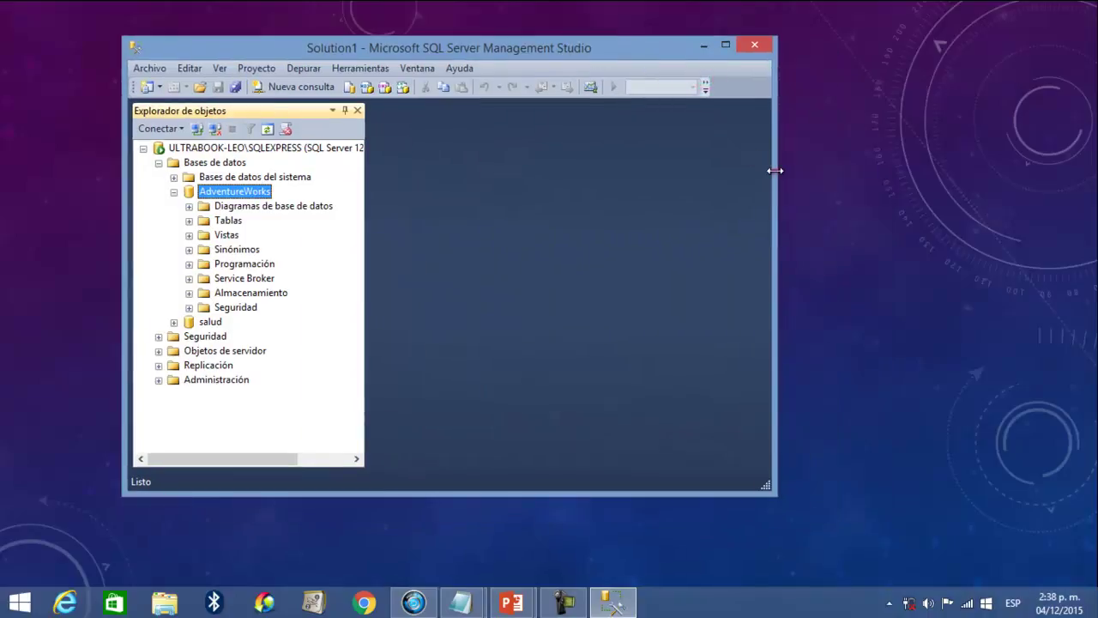
{"action": "left_click_drag", "start_coordinate": [775, 171], "coordinate": [1049, 177]}
{"action": "left_click_drag", "start_coordinate": [746, 47], "coordinate": [716, 53]}
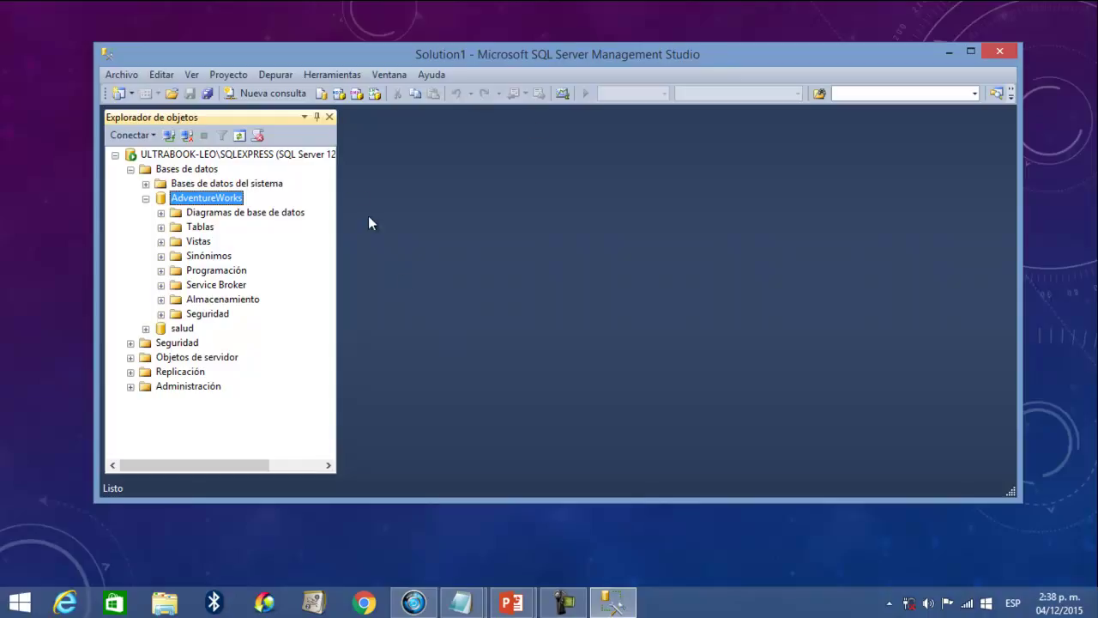
- Close the accidentally launched Tuning Advisor and launch SQL Server Profiler from Herramientas
{"action": "left_click", "coordinate": [332, 74]}
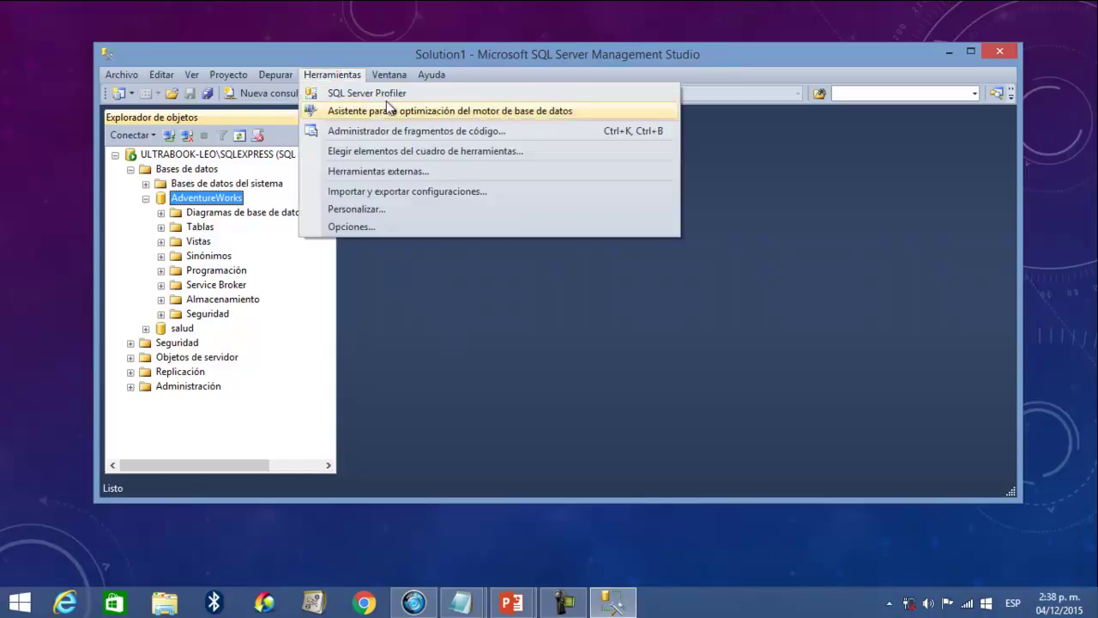
{"action": "left_click", "coordinate": [471, 94]}
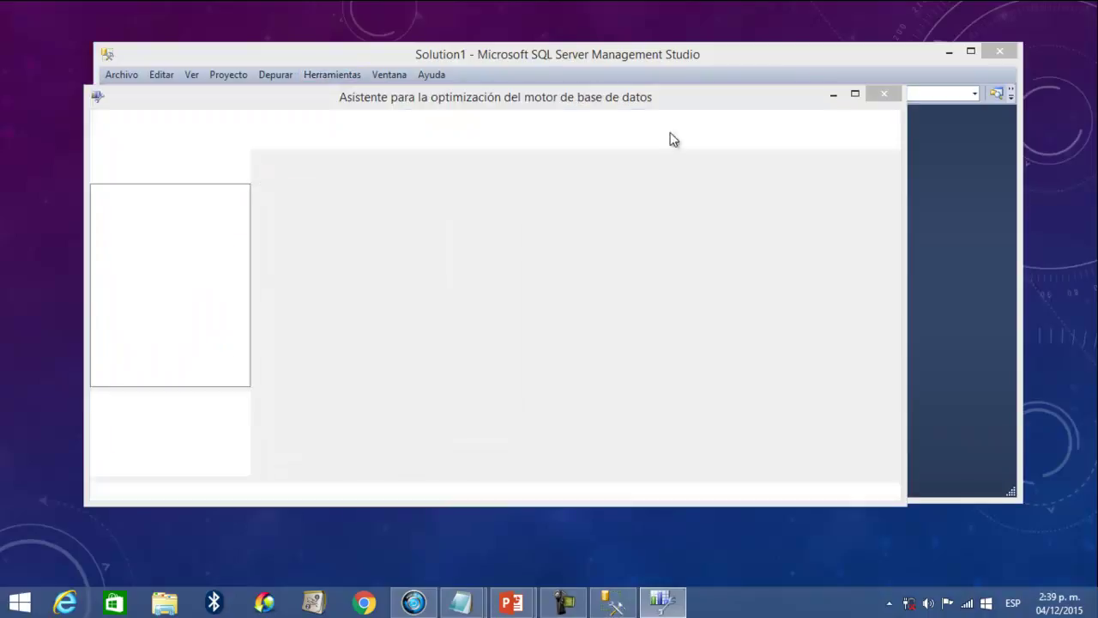
{"action": "left_click", "coordinate": [477, 322]}
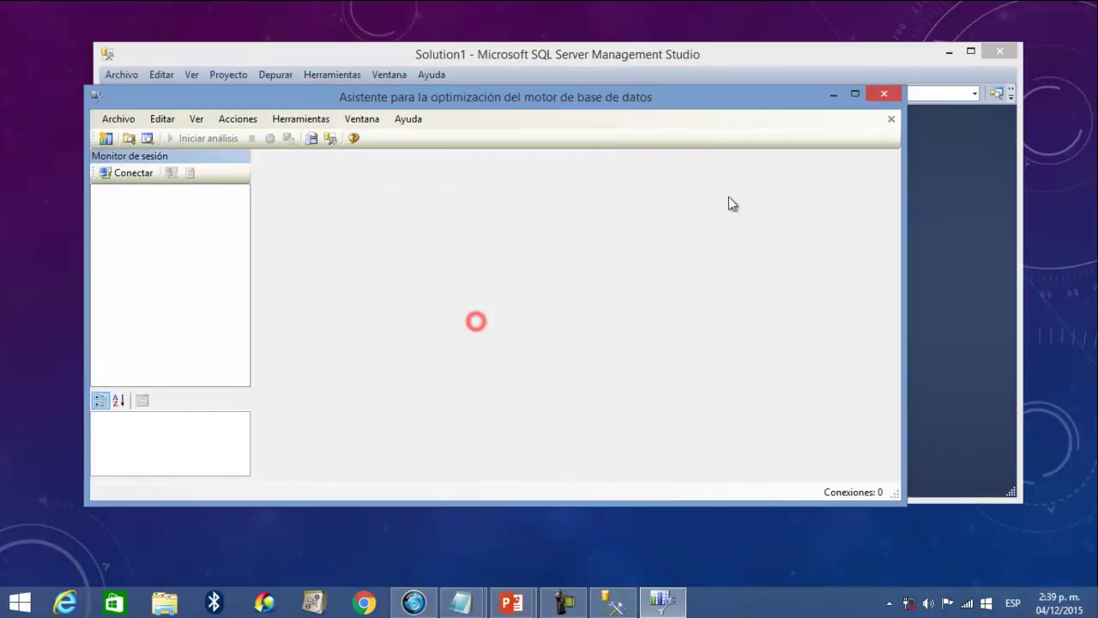
{"action": "left_click", "coordinate": [884, 93]}
{"action": "left_click", "coordinate": [312, 76]}
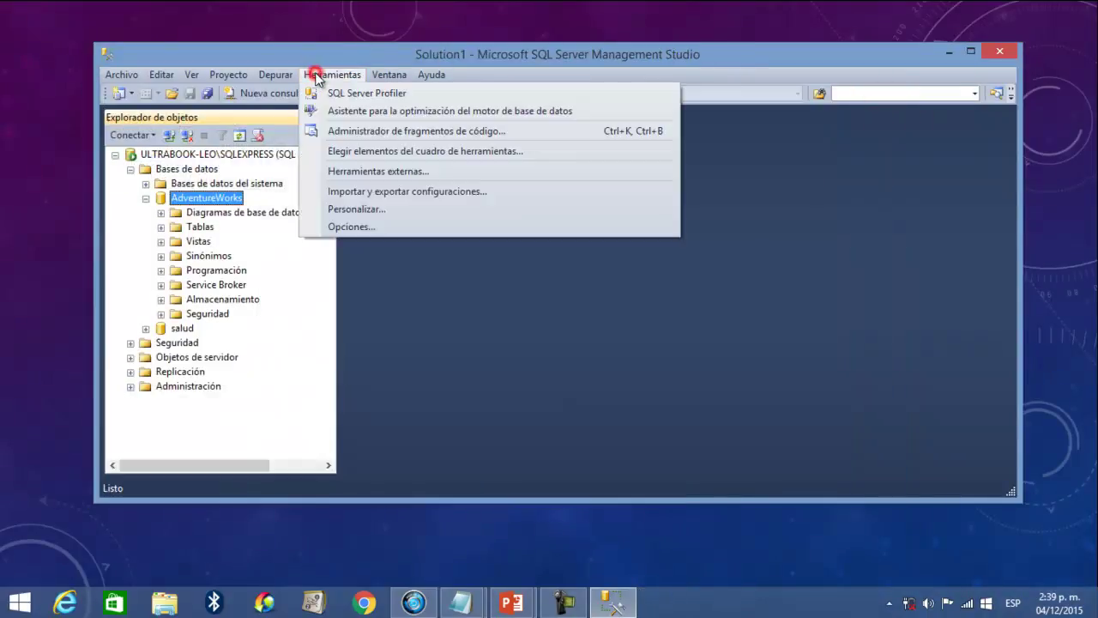
{"action": "left_click", "coordinate": [344, 93]}
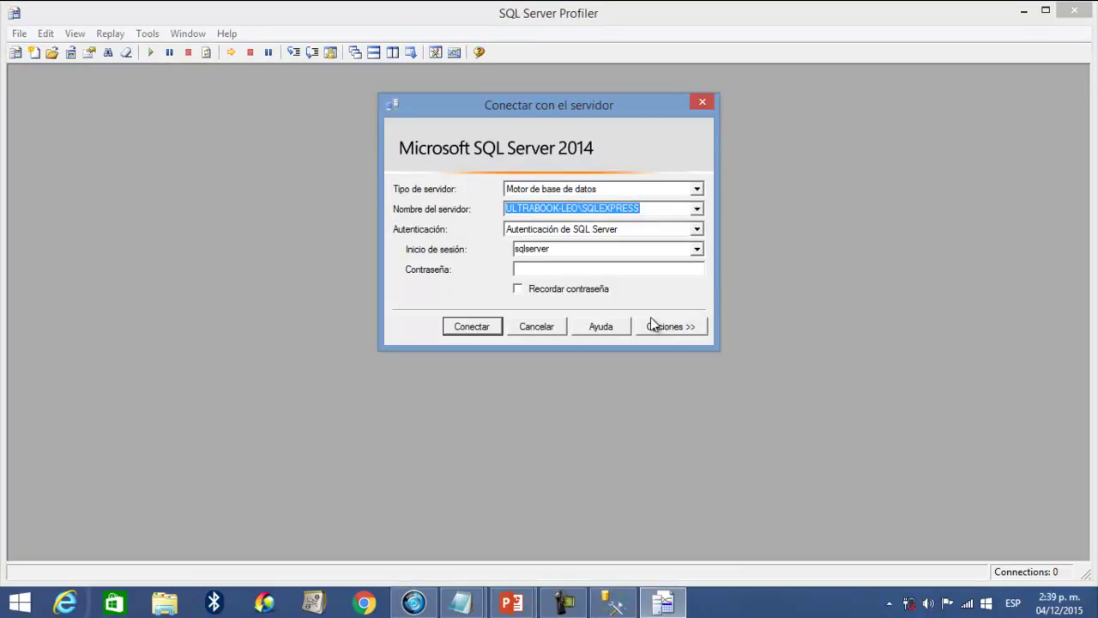
- Connect Profiler to the SQLEXPRESS server using Autenticación de Windows
{"action": "left_click", "coordinate": [696, 248]}
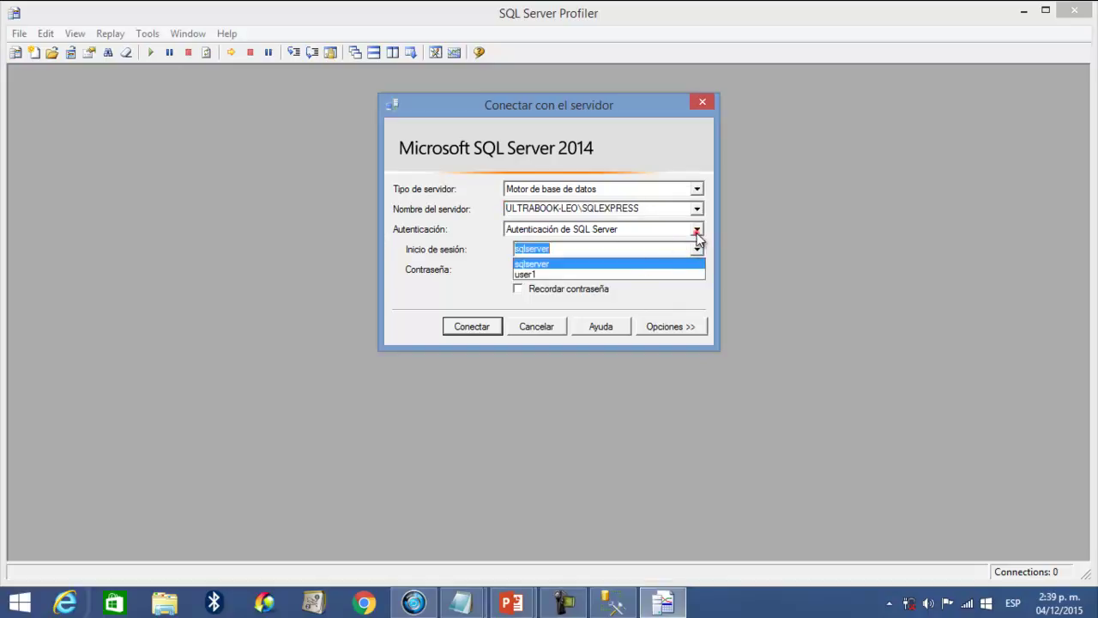
{"action": "left_click", "coordinate": [697, 232]}
{"action": "left_click", "coordinate": [673, 240]}
{"action": "left_click", "coordinate": [487, 324]}
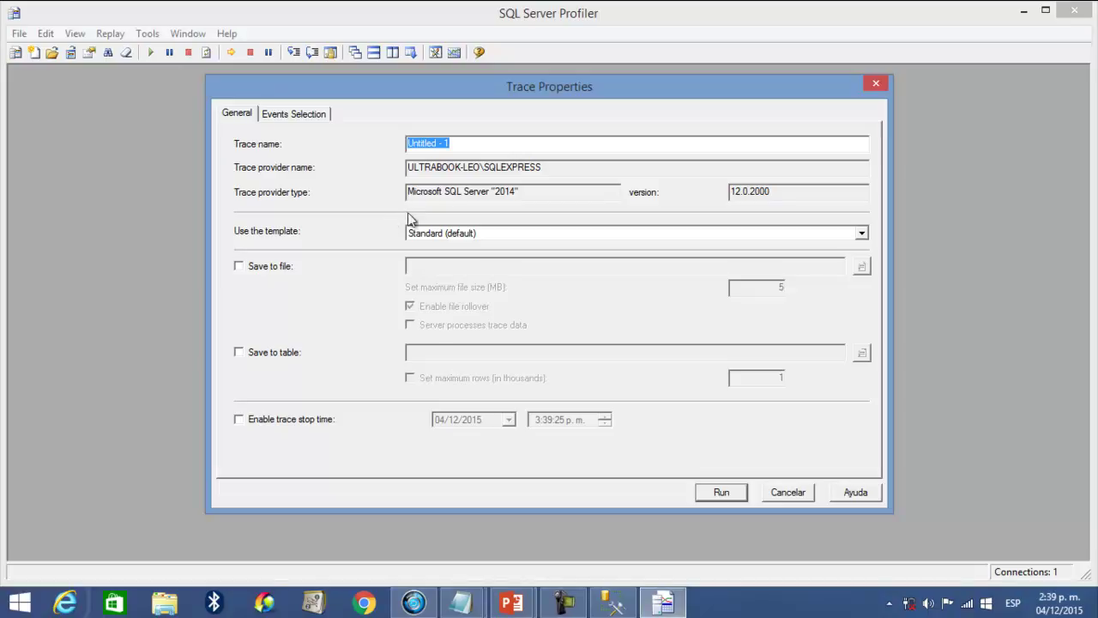
- Enter TrazaSecretariaDeSalud as the trace name, then remove 'De' to make it TrazaSecretariaSalud
{"action": "type", "text": "TrazaSecretaria"}
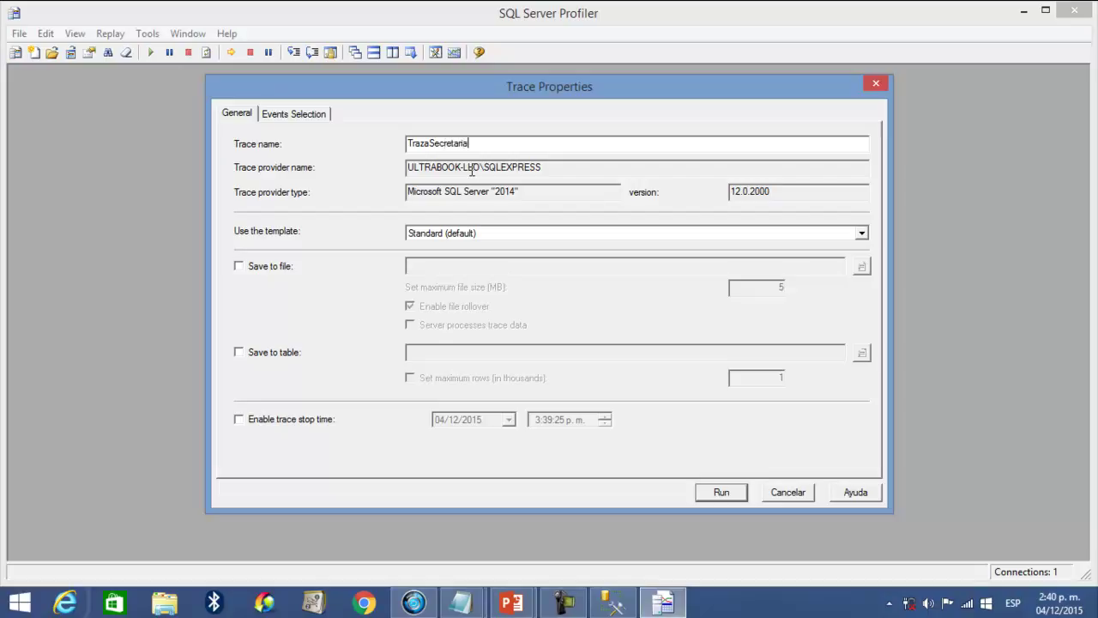
{"action": "type", "text": "DeSalud"}
{"action": "key", "text": "Left"}
{"action": "key", "text": "Left"}
{"action": "key", "text": "Left"}
{"action": "key", "text": "Left"}
{"action": "key", "text": "BackSpace"}
{"action": "key", "text": "BackSpace"}
- Enable saving the trace to a file and set the maximum file size to 3 MB
{"action": "left_click", "coordinate": [268, 267]}
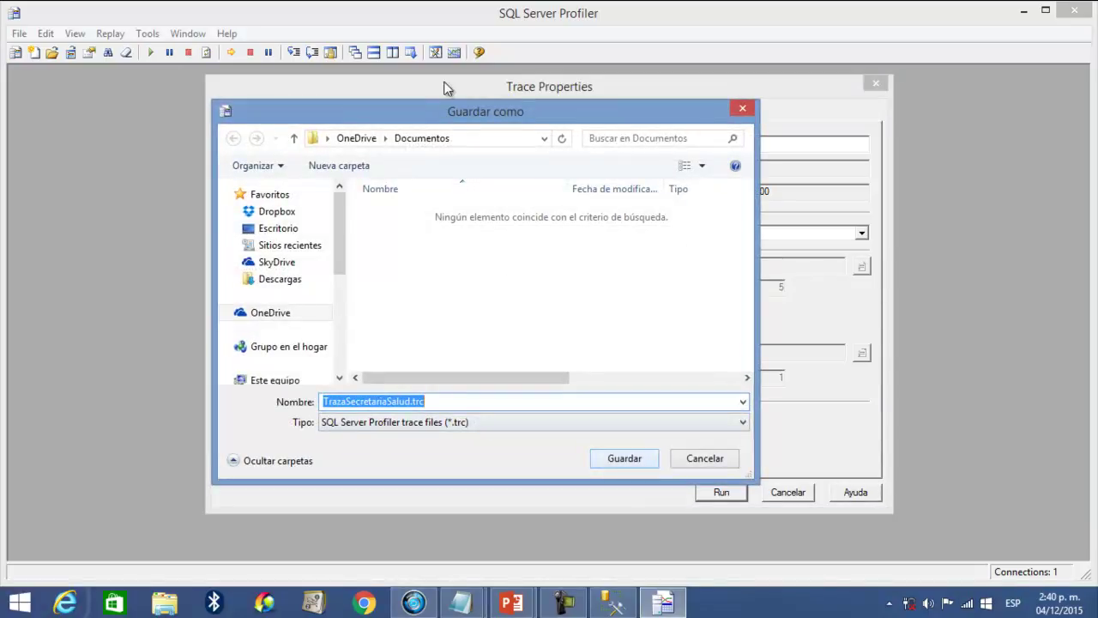
{"action": "left_click", "coordinate": [625, 457]}
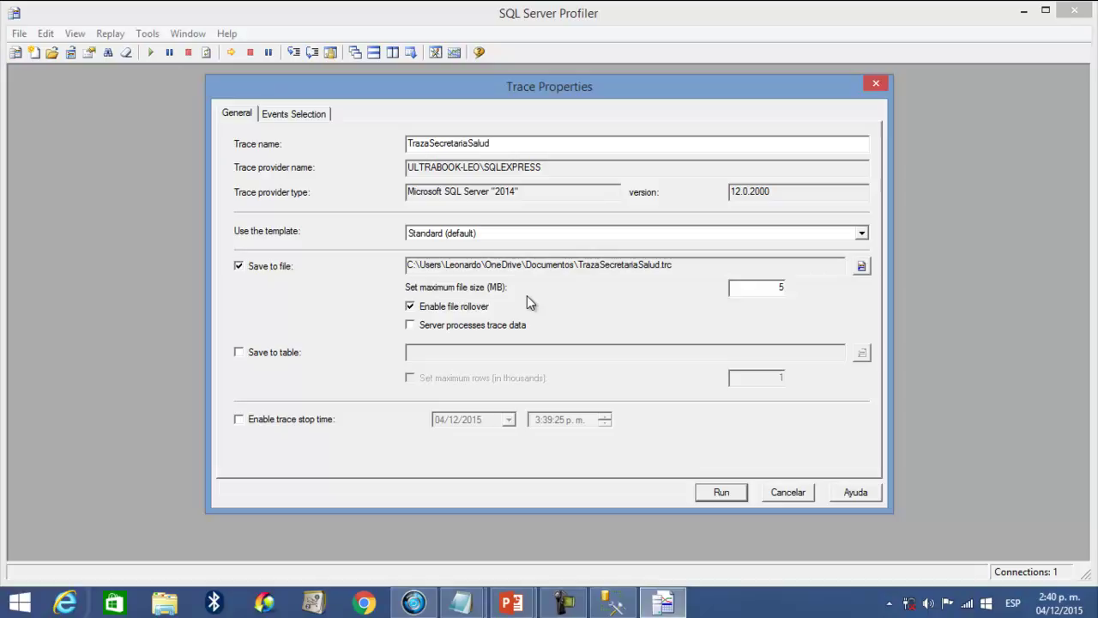
{"action": "left_click_drag", "start_coordinate": [760, 287], "coordinate": [847, 295]}
{"action": "double_click", "coordinate": [777, 287]}
- Change the trace output file to LogTraza1.trc in Documentos
{"action": "left_click_drag", "start_coordinate": [578, 266], "coordinate": [660, 267]}
{"action": "left_click", "coordinate": [652, 295]}
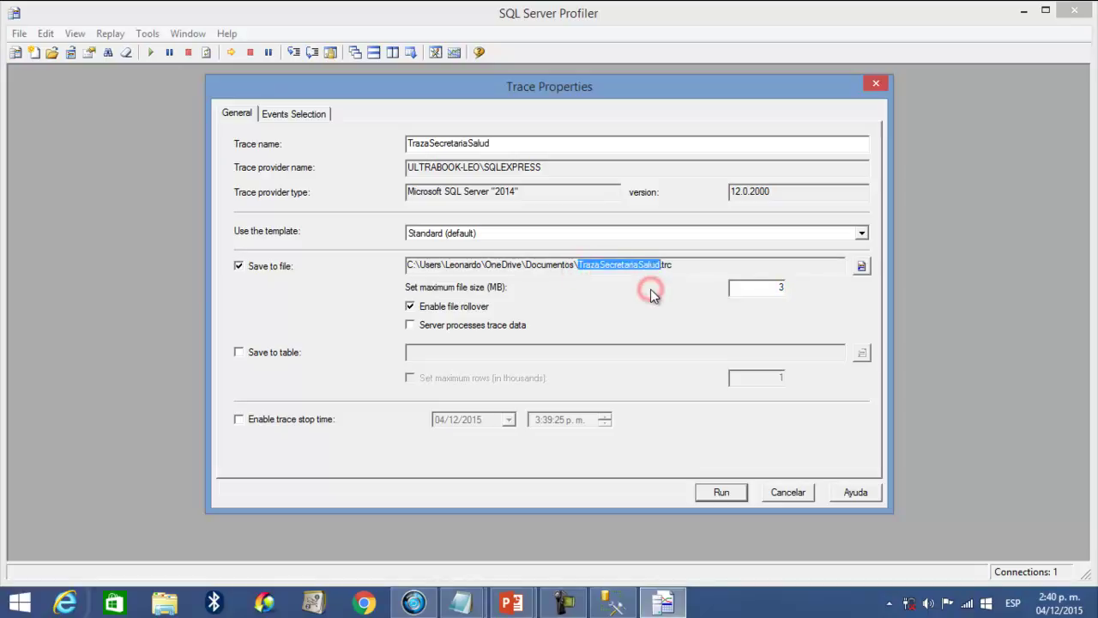
{"action": "left_click", "coordinate": [861, 266]}
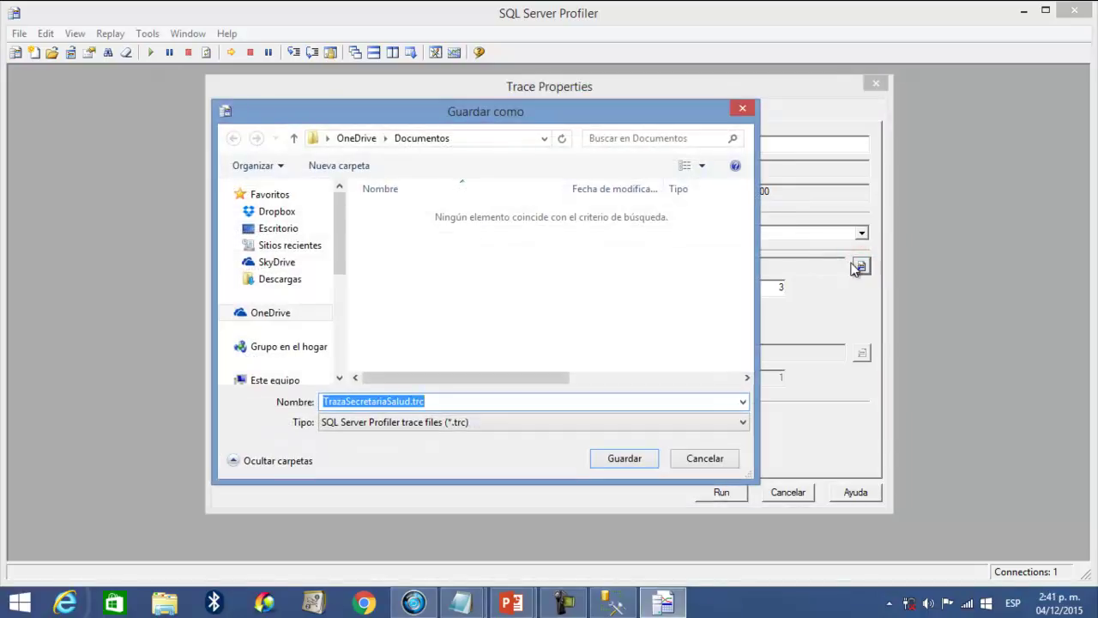
{"action": "left_click_drag", "start_coordinate": [412, 402], "coordinate": [144, 403]}
{"action": "type", "text": "Log"}
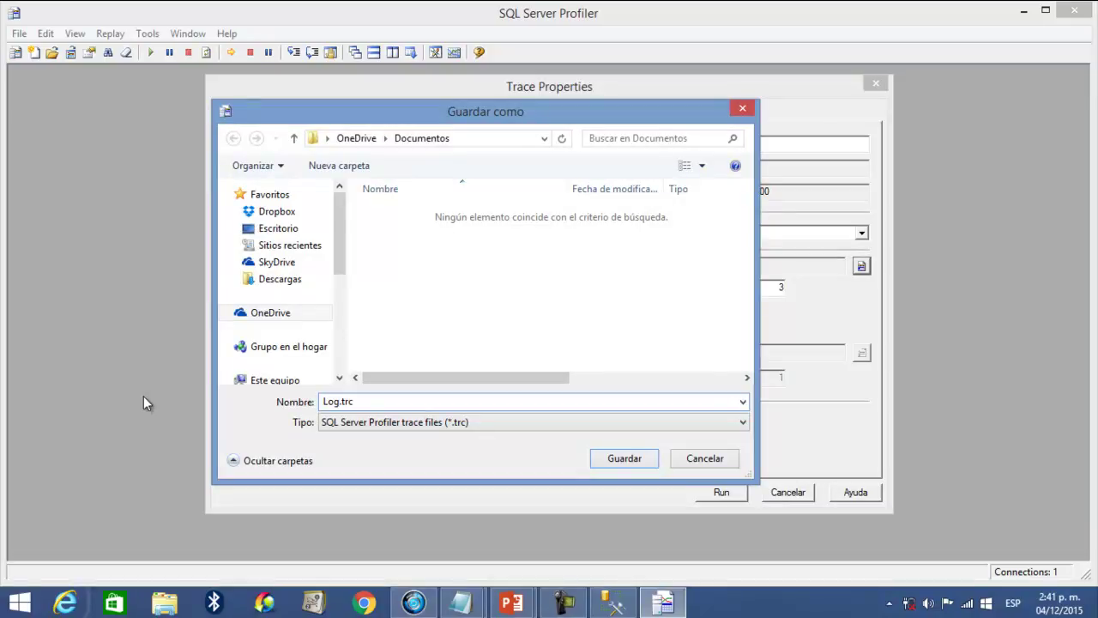
{"action": "type", "text": "Traza1"}
{"action": "left_click", "coordinate": [640, 456]}
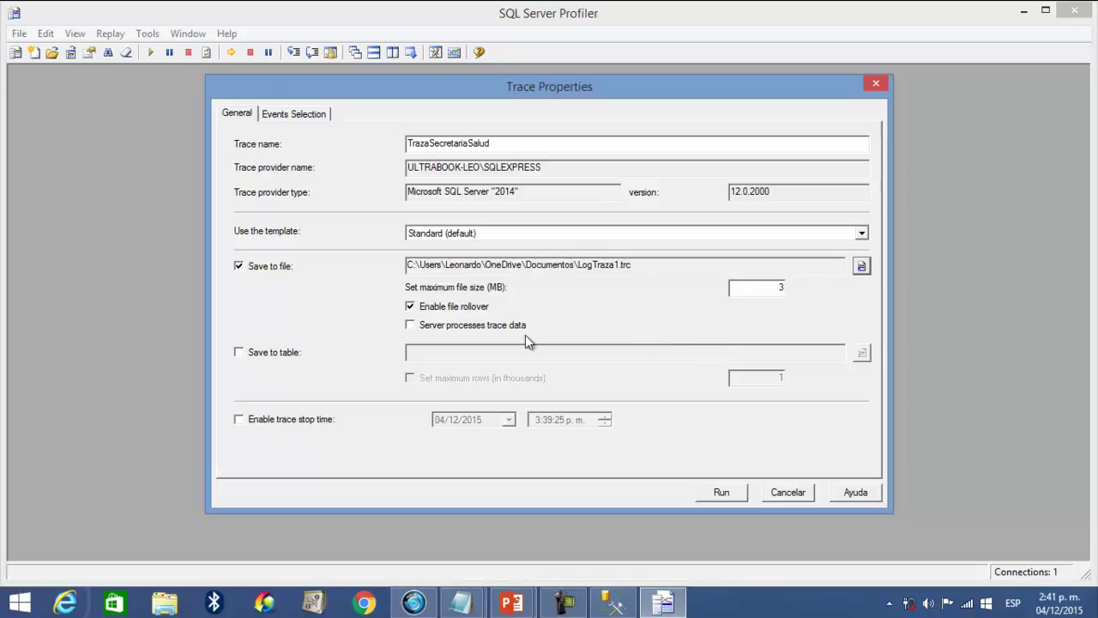
- Enable a trace stop time of 3:39:25 p.m. on 04/12/2015 and move to Events Selection
{"action": "left_click", "coordinate": [307, 420]}
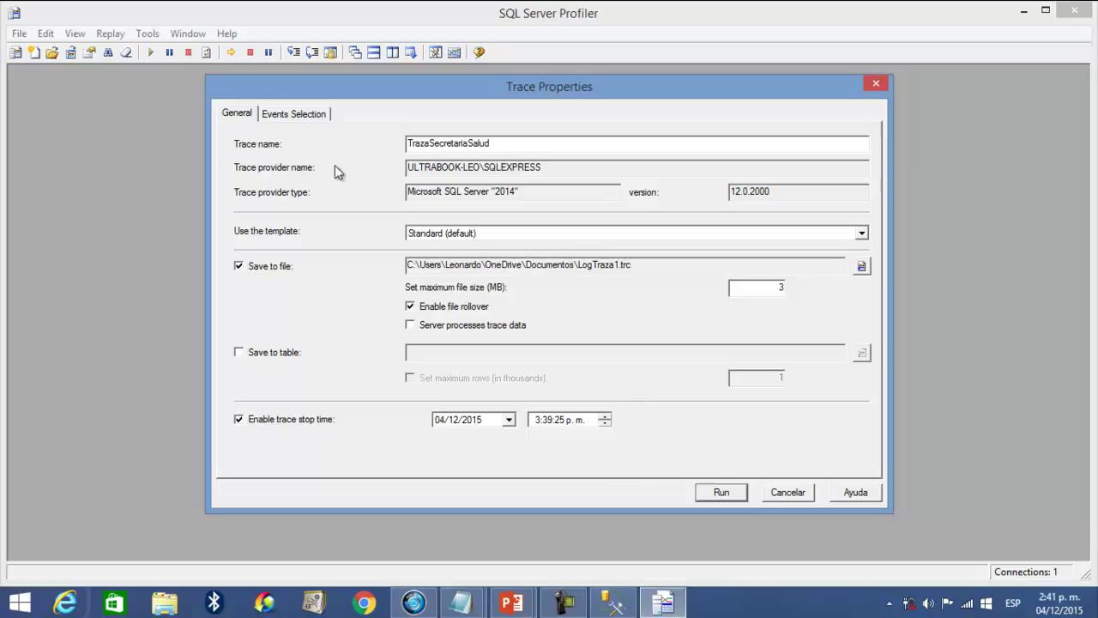
{"action": "left_click", "coordinate": [292, 114]}
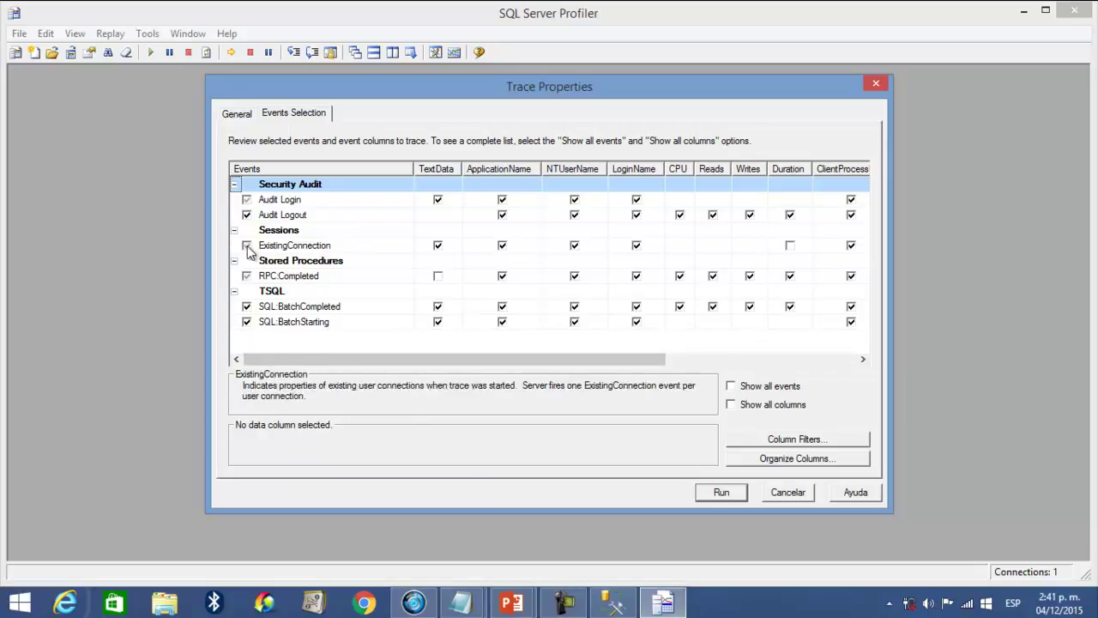
- Exclude Audit Logout, SQL:BatchCompleted and SQL:BatchStarting, and show all events and columns
{"action": "left_click", "coordinate": [246, 214]}
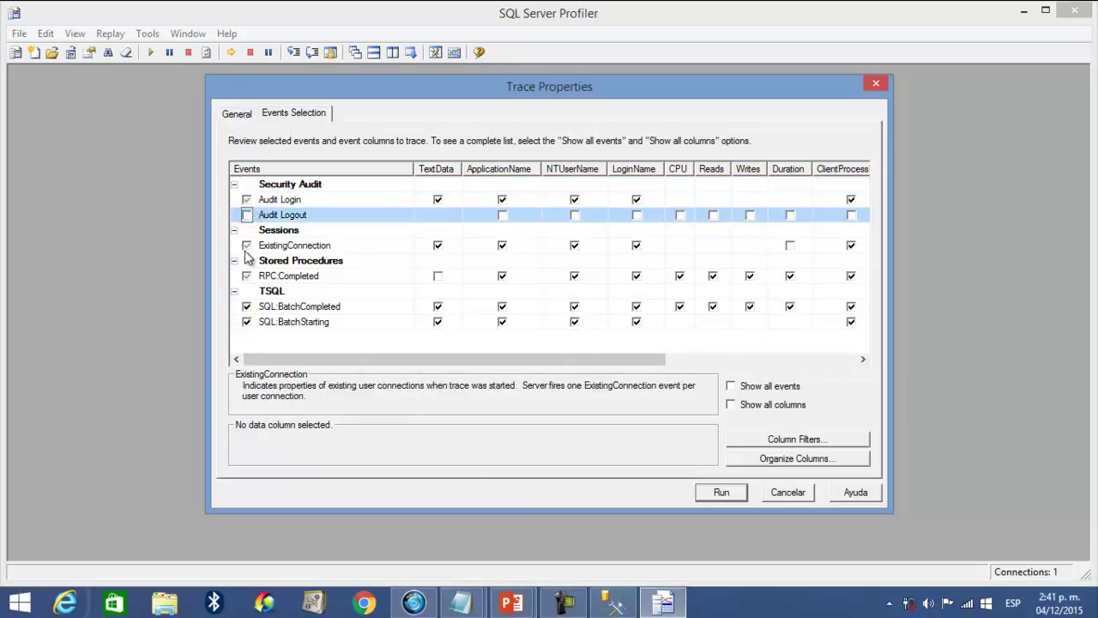
{"action": "left_click", "coordinate": [246, 306]}
{"action": "left_click", "coordinate": [247, 322]}
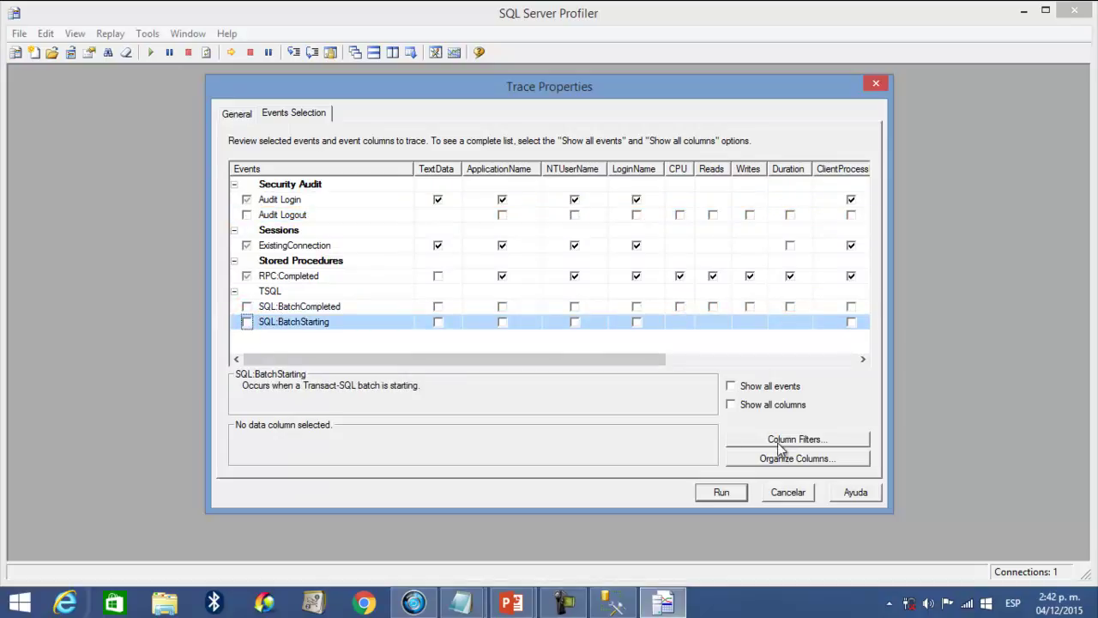
{"action": "left_click", "coordinate": [755, 383]}
{"action": "left_click", "coordinate": [787, 405]}
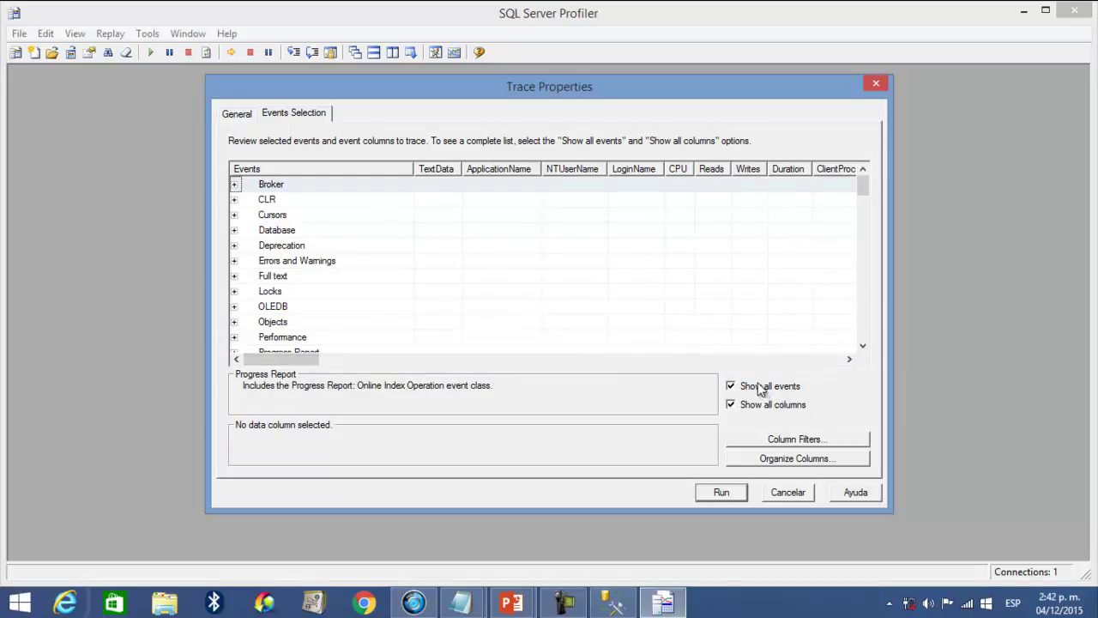
- Hide the extra columns and include Execution Warnings from the Errors and Warnings category
{"action": "left_click", "coordinate": [745, 405]}
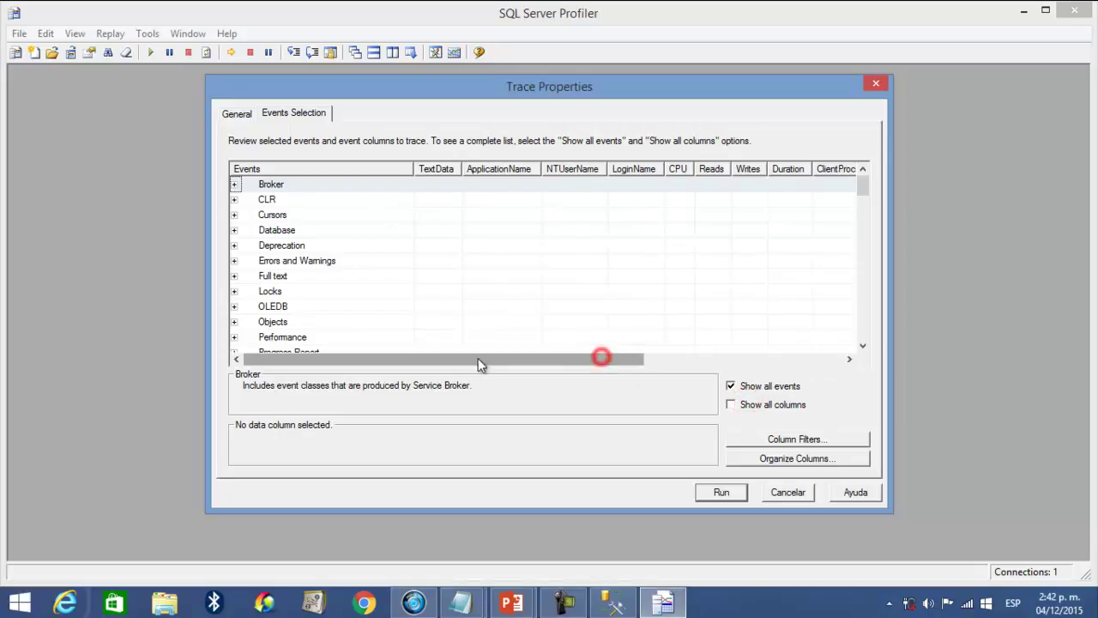
{"action": "left_click", "coordinate": [717, 338]}
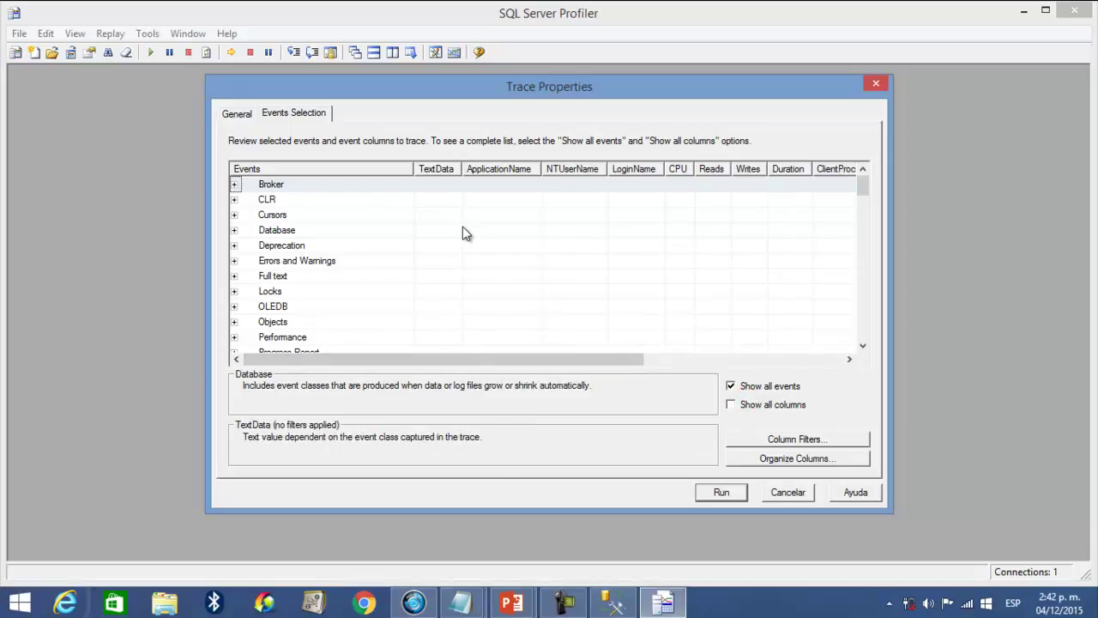
{"action": "left_click", "coordinate": [264, 261]}
{"action": "left_click", "coordinate": [236, 261]}
{"action": "scroll", "coordinate": [300, 266], "scroll_direction": "down", "scroll_amount": 2}
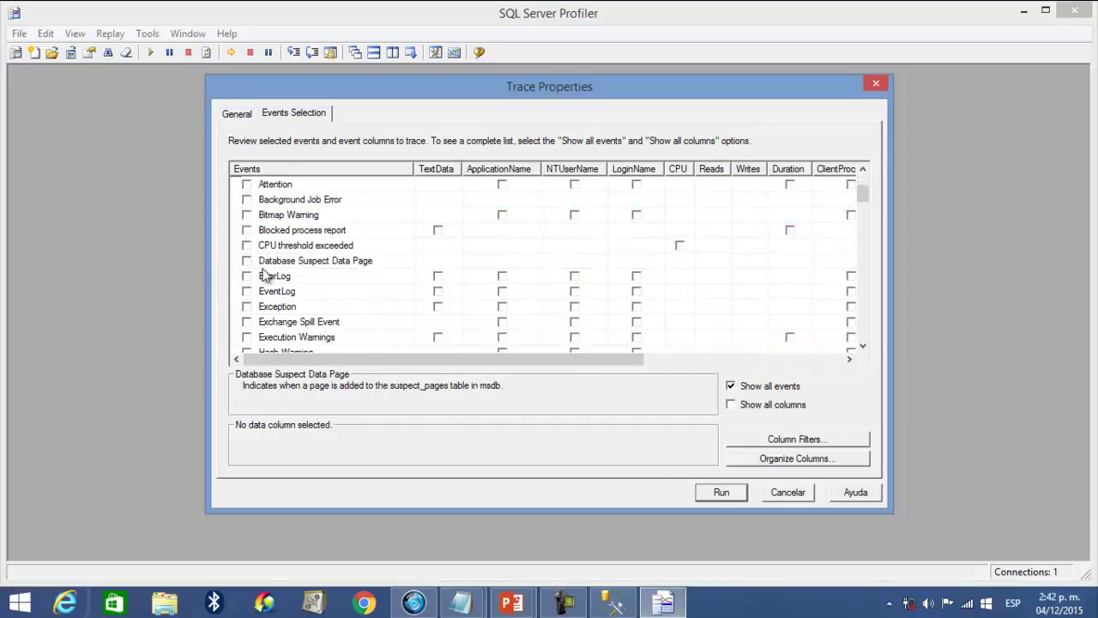
{"action": "scroll", "coordinate": [262, 283], "scroll_direction": "down", "scroll_amount": 1}
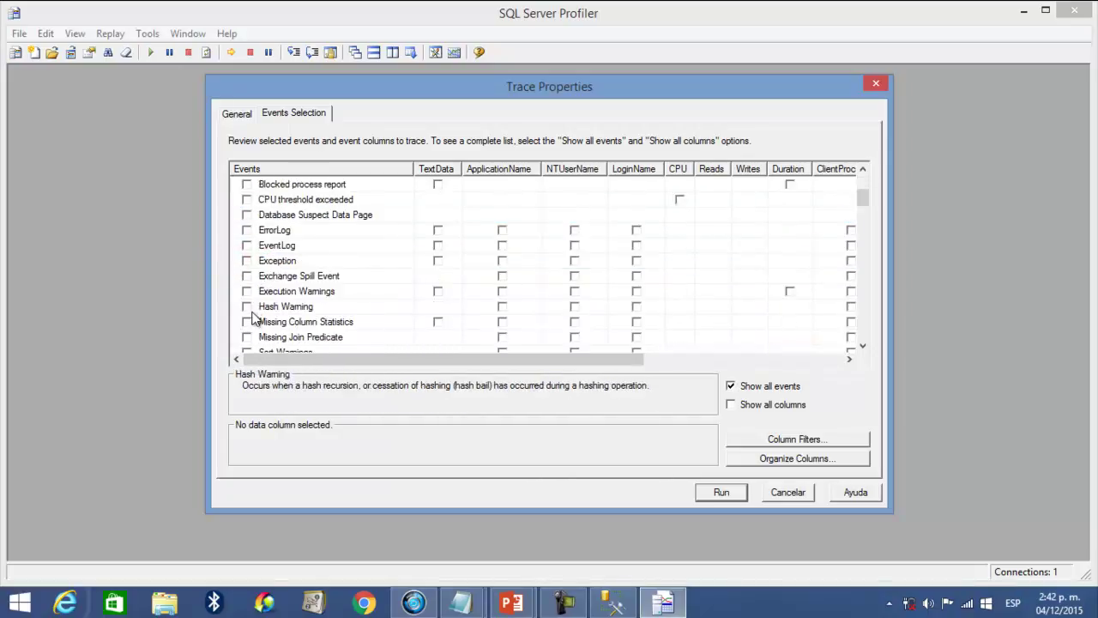
{"action": "left_click", "coordinate": [247, 291]}
{"action": "left_click_drag", "start_coordinate": [369, 359], "coordinate": [570, 358]}
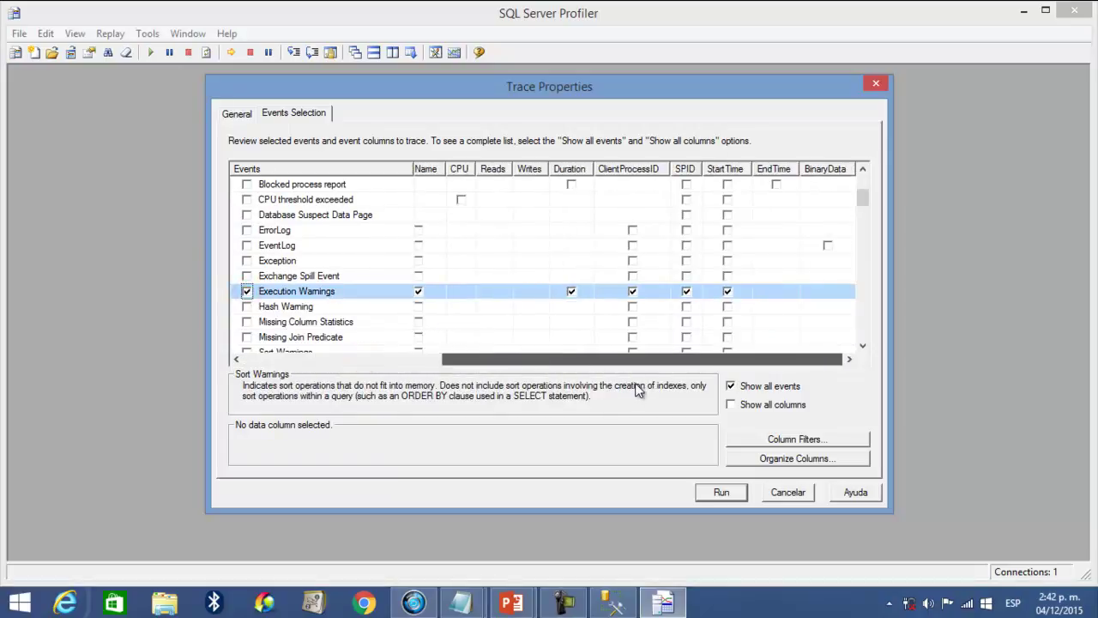
{"action": "left_click", "coordinate": [347, 359]}
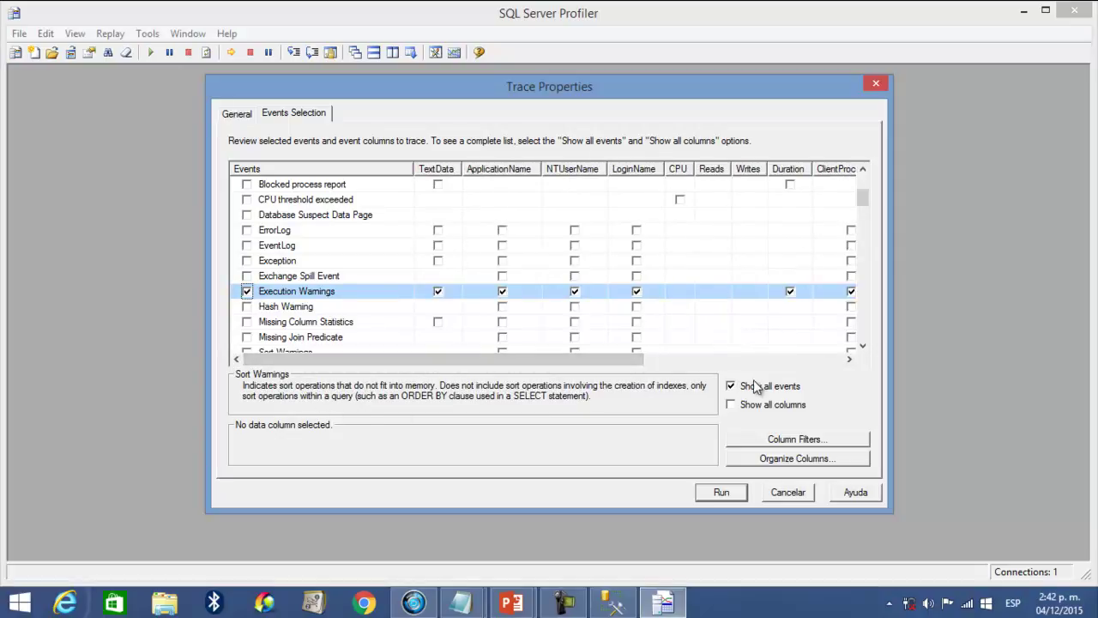
{"action": "scroll", "coordinate": [439, 315], "scroll_direction": "down", "scroll_amount": 3}
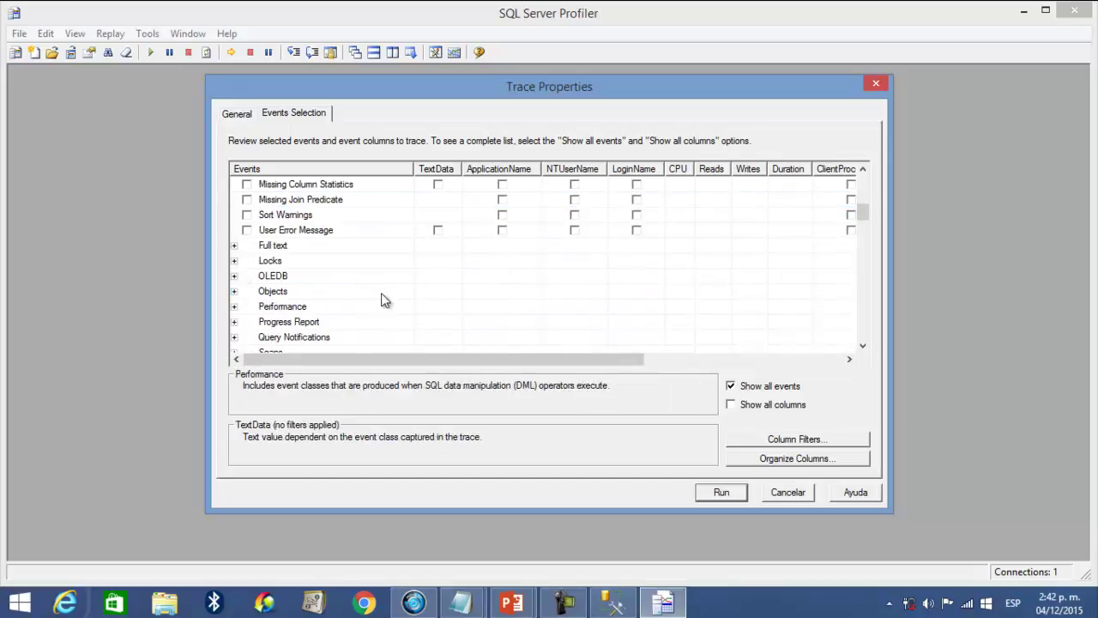
{"action": "scroll", "coordinate": [386, 300], "scroll_direction": "down", "scroll_amount": 1}
- Add Performance statistics events from the Performance category
{"action": "left_click", "coordinate": [234, 260]}
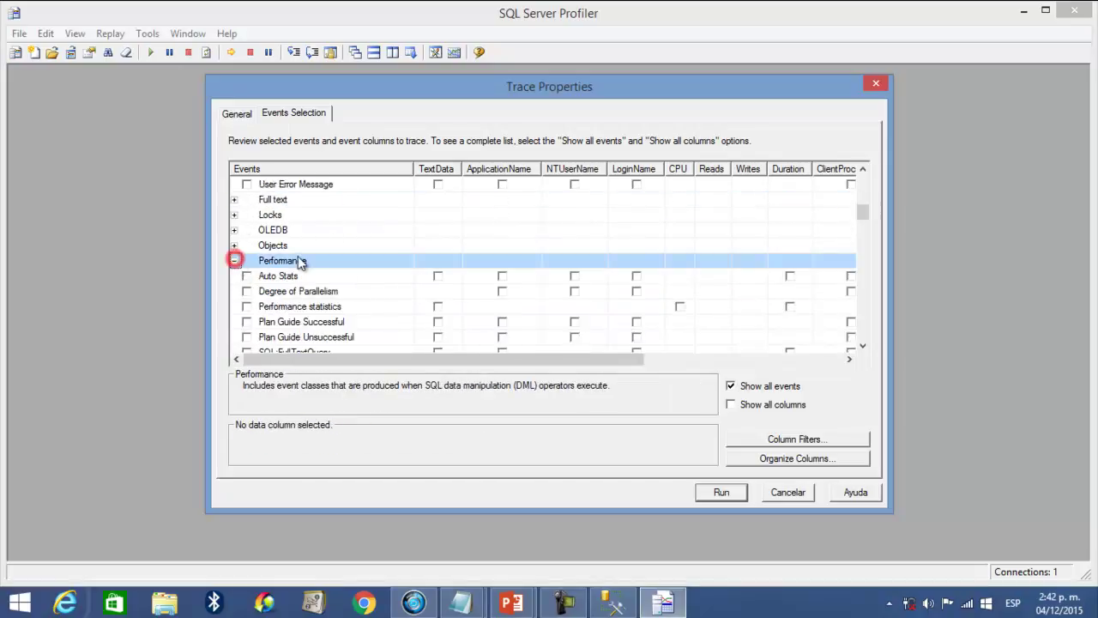
{"action": "scroll", "coordinate": [285, 262], "scroll_direction": "down", "scroll_amount": 2}
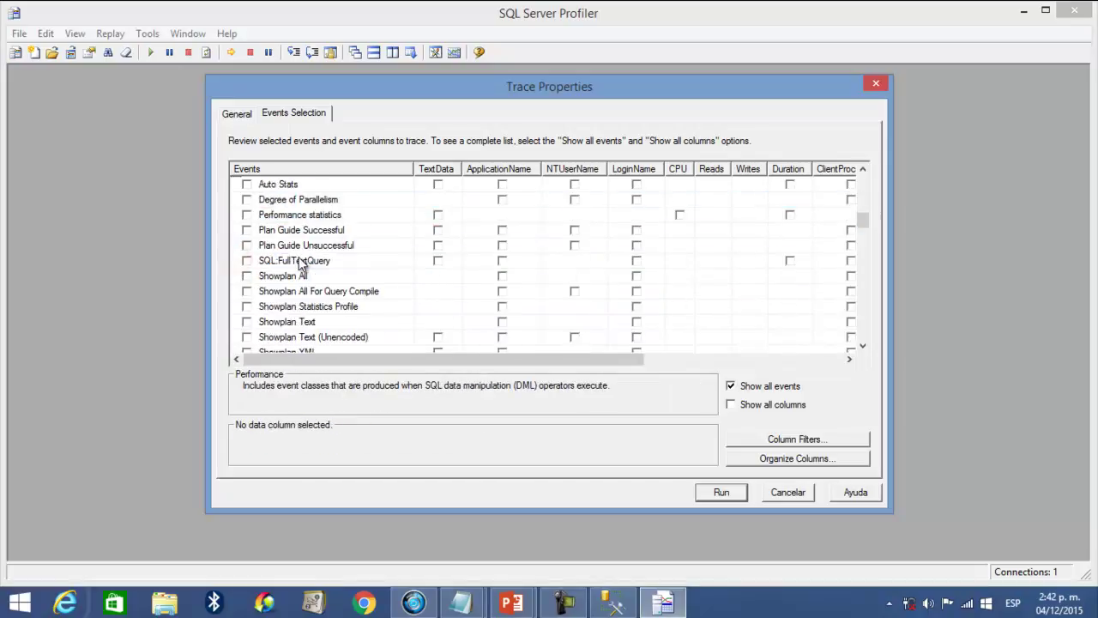
{"action": "left_click", "coordinate": [248, 215]}
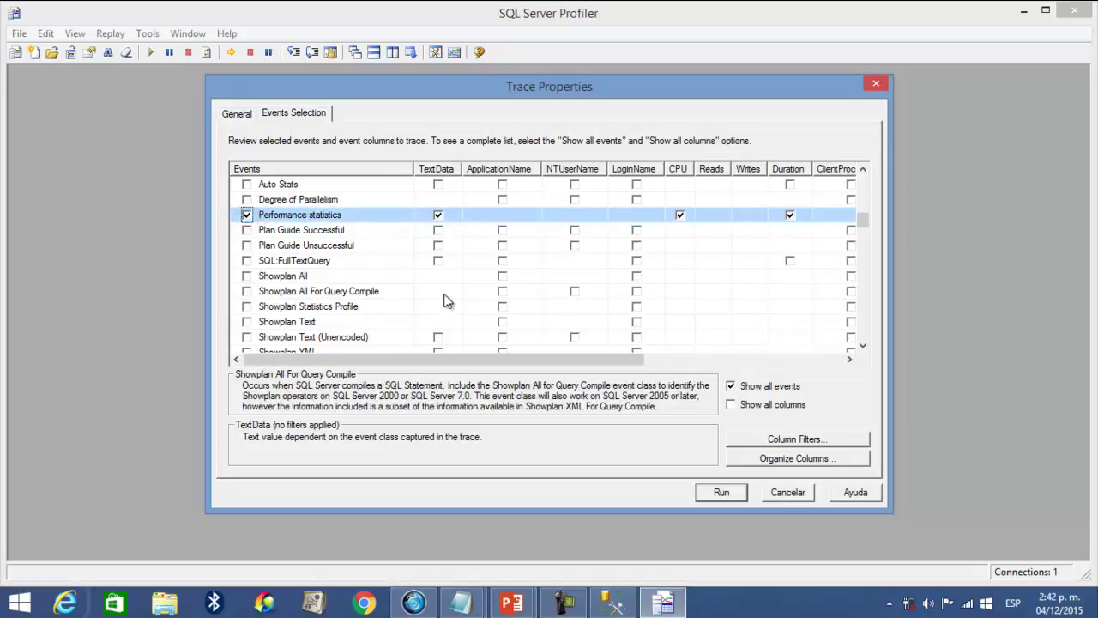
{"action": "scroll", "coordinate": [446, 300], "scroll_direction": "down", "scroll_amount": 3}
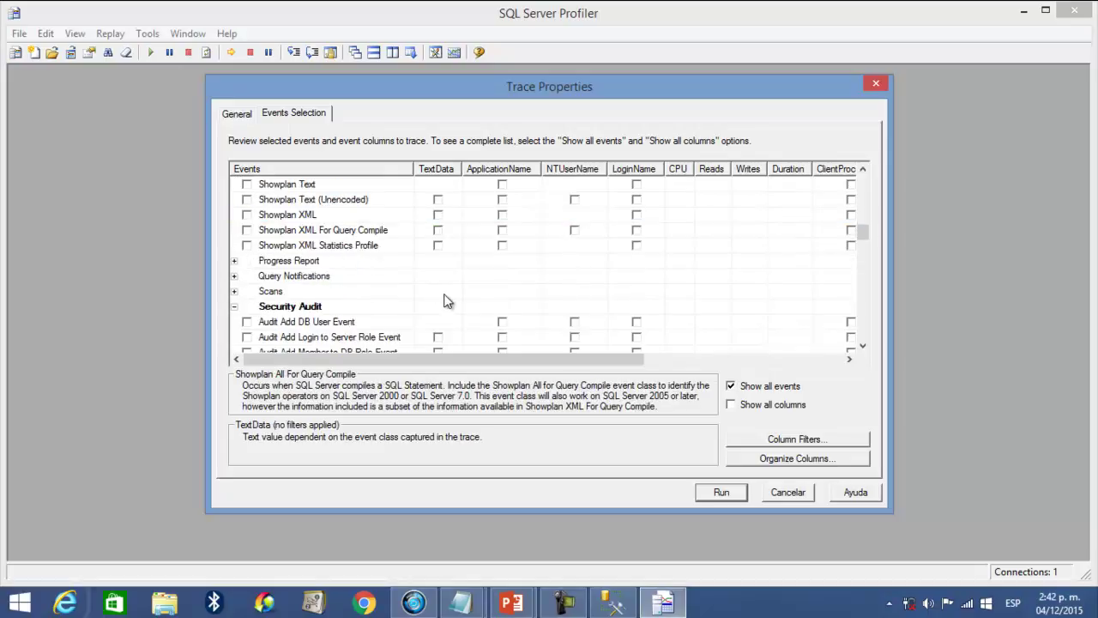
{"action": "scroll", "coordinate": [446, 300], "scroll_direction": "up", "scroll_amount": 3}
{"action": "scroll", "coordinate": [446, 300], "scroll_direction": "down", "scroll_amount": 3}
{"action": "scroll", "coordinate": [446, 300], "scroll_direction": "down", "scroll_amount": 2}
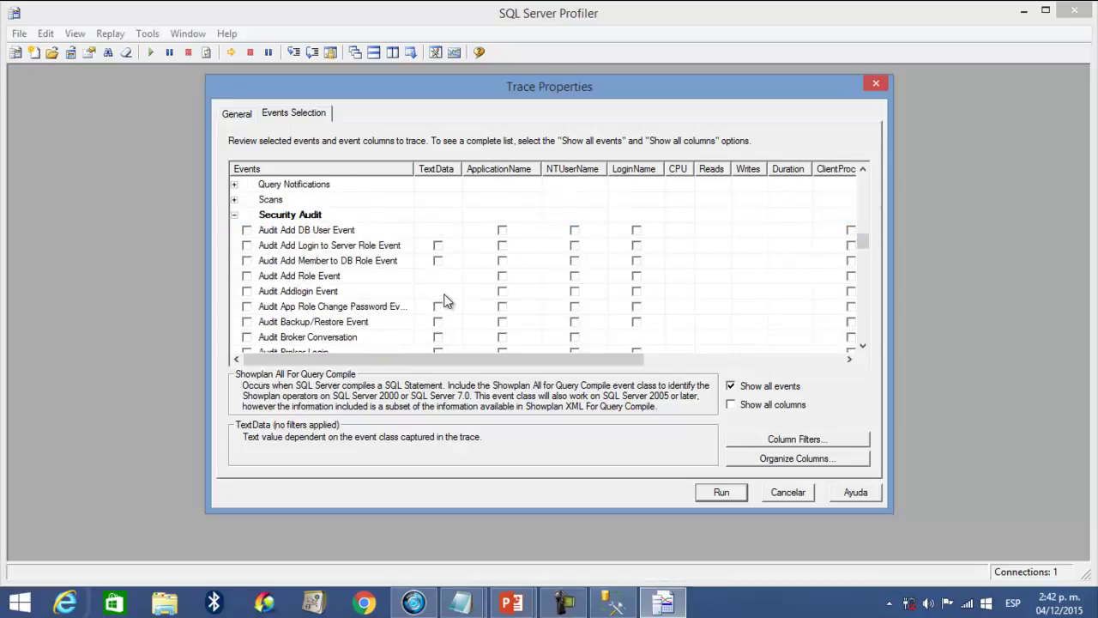
{"action": "scroll", "coordinate": [446, 300], "scroll_direction": "down", "scroll_amount": 10}
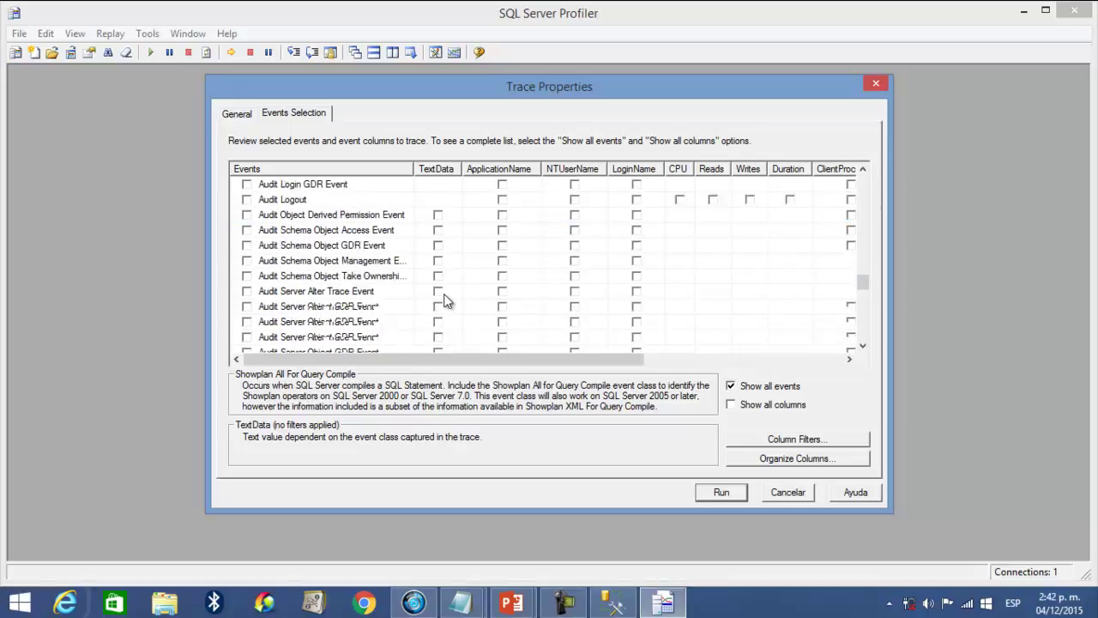
{"action": "scroll", "coordinate": [444, 301], "scroll_direction": "down", "scroll_amount": 15}
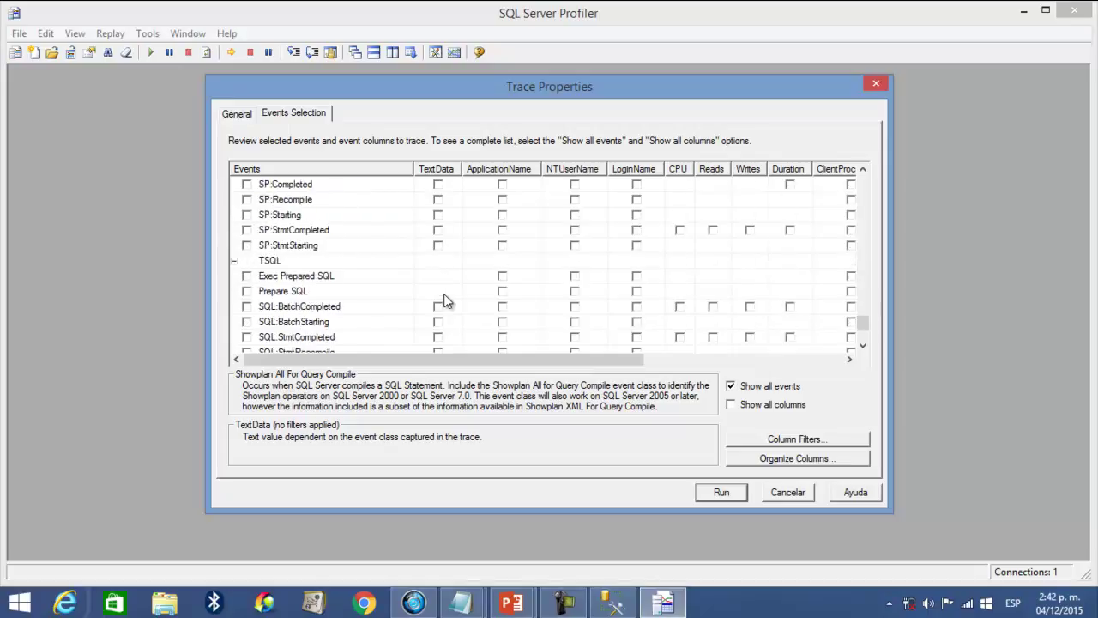
{"action": "scroll", "coordinate": [444, 300], "scroll_direction": "up", "scroll_amount": 7}
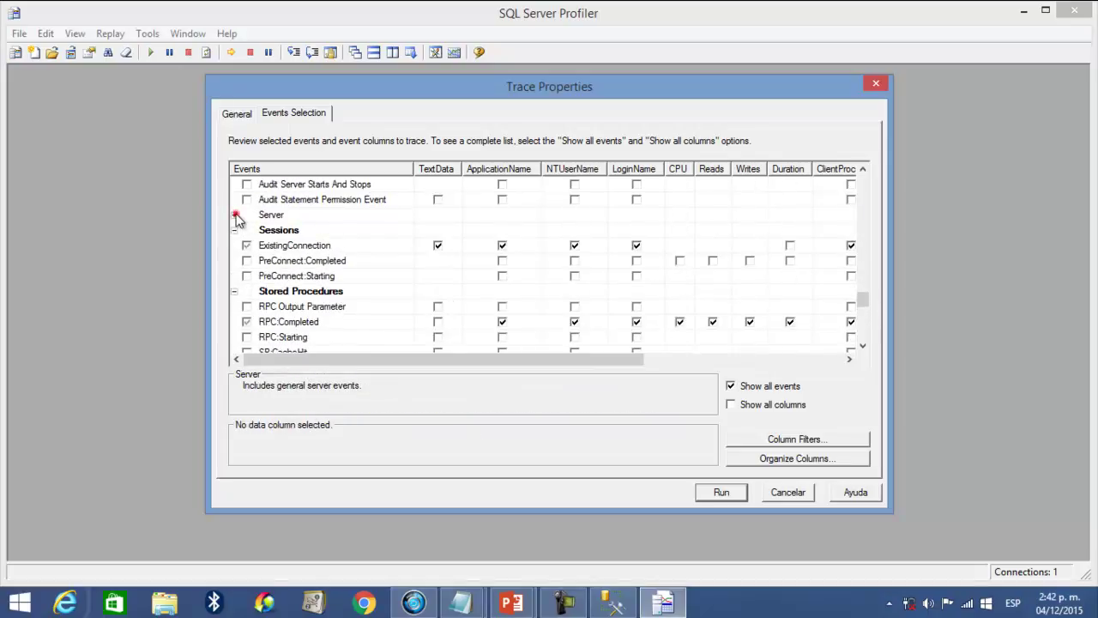
- Add Server Memory Change events from the Server category
{"action": "left_click", "coordinate": [234, 215]}
{"action": "left_click", "coordinate": [247, 245]}
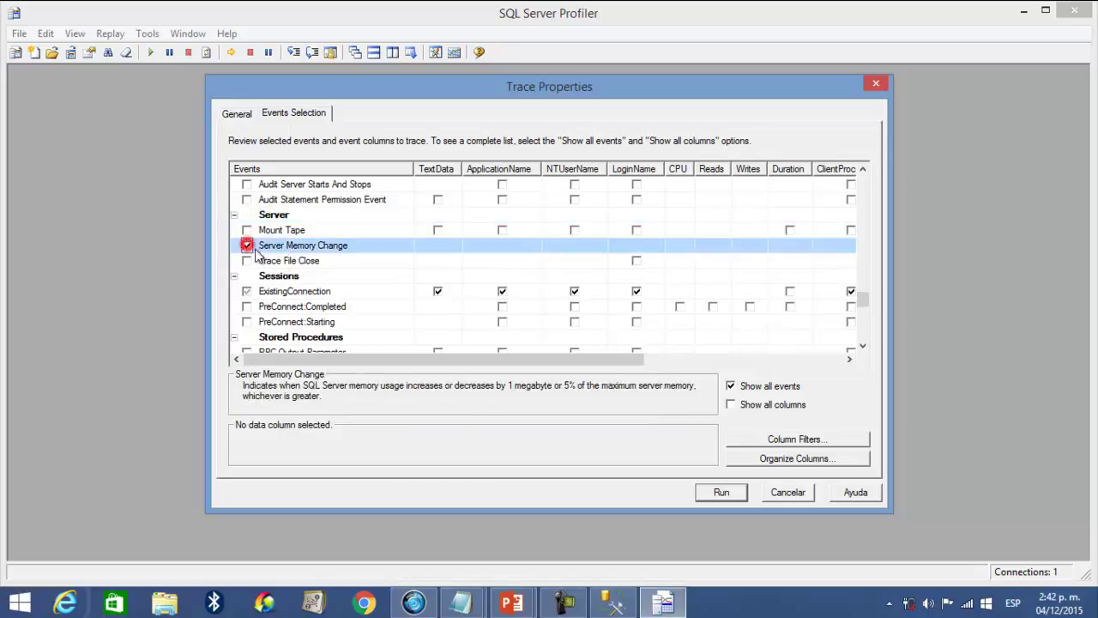
{"action": "left_click_drag", "start_coordinate": [427, 360], "coordinate": [402, 366]}
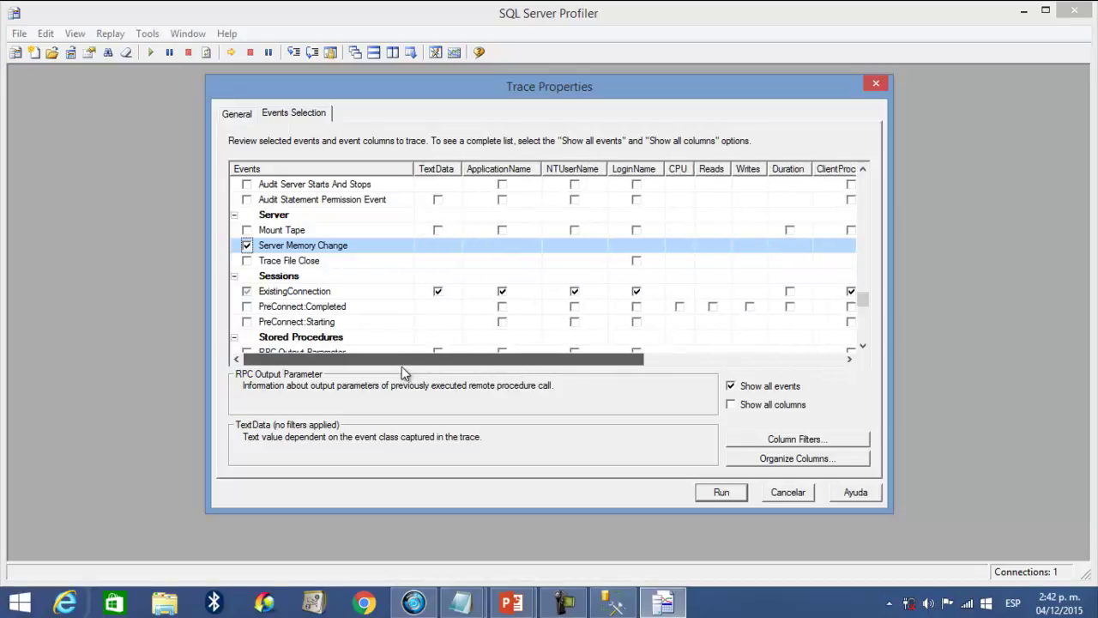
{"action": "scroll", "coordinate": [358, 294], "scroll_direction": "up", "scroll_amount": 2}
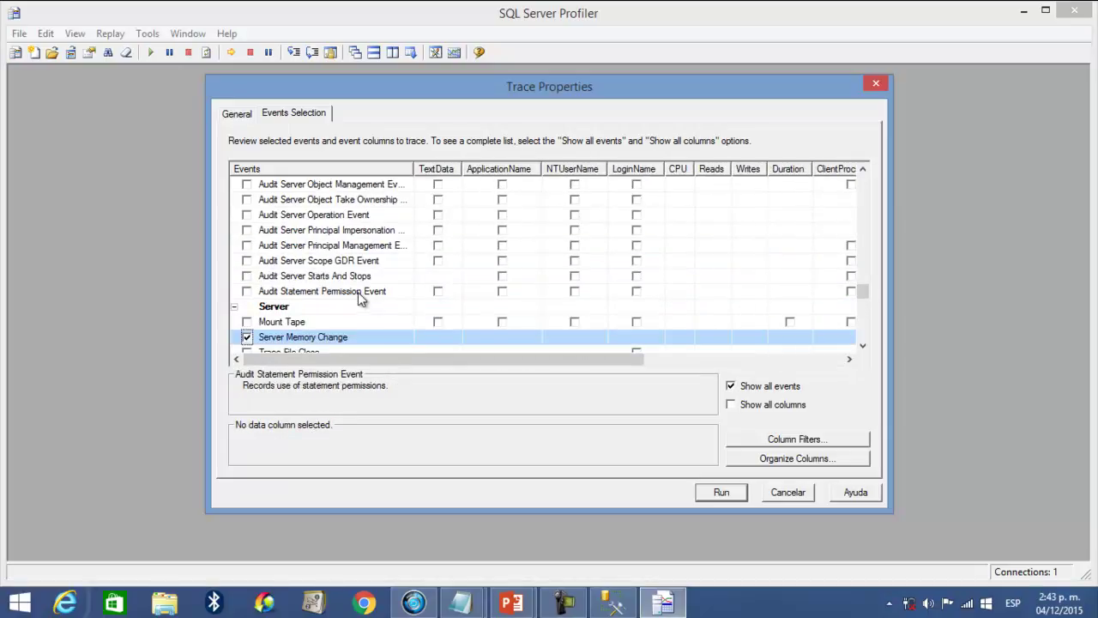
{"action": "scroll", "coordinate": [360, 296], "scroll_direction": "up", "scroll_amount": 1}
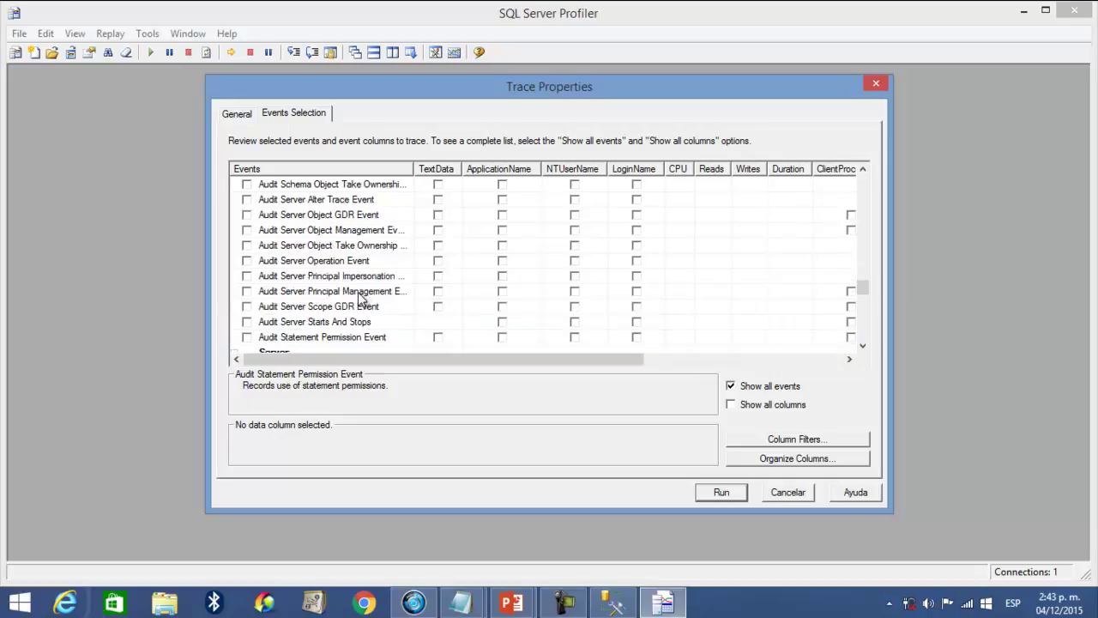
{"action": "scroll", "coordinate": [360, 296], "scroll_direction": "up", "scroll_amount": 2}
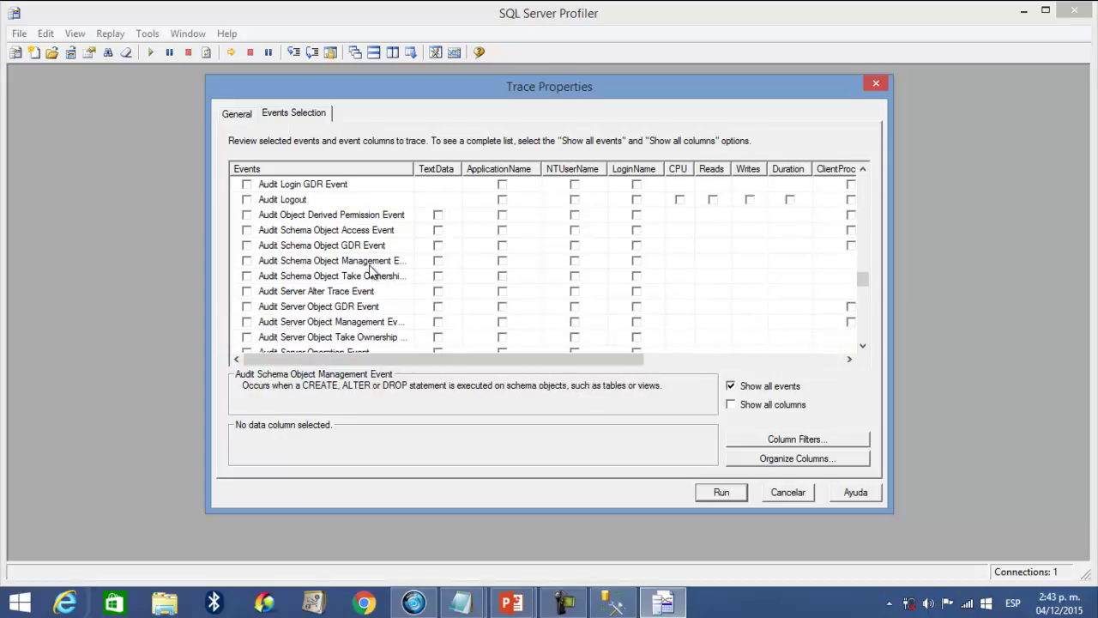
{"action": "scroll", "coordinate": [371, 271], "scroll_direction": "down", "scroll_amount": 1}
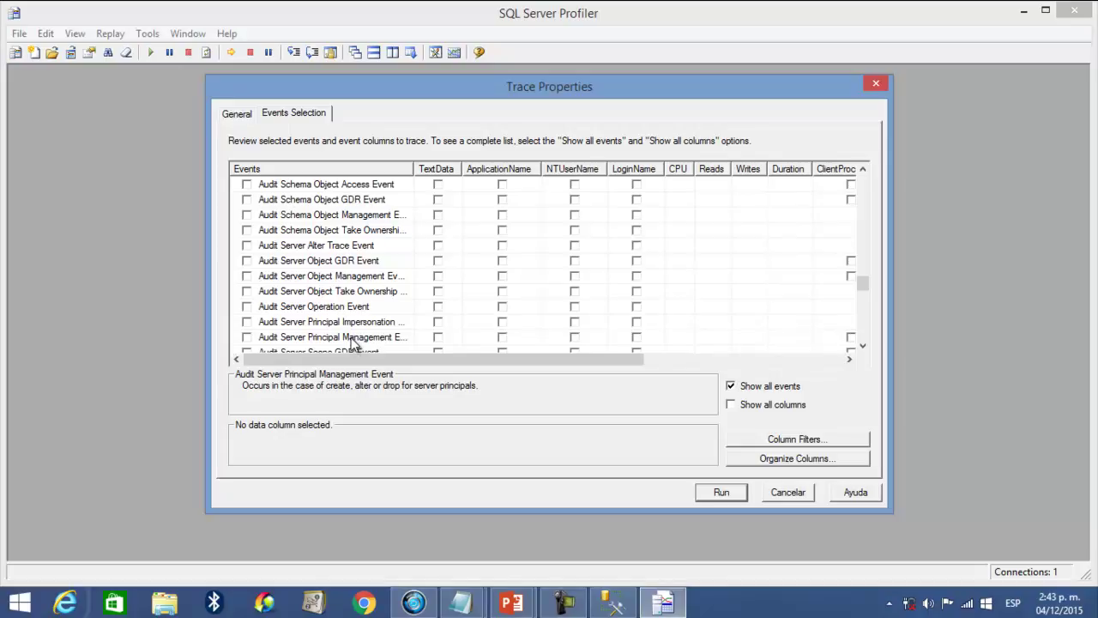
- Add Audit Database Object Management Event and Audit Database Management Event to the trace
{"action": "left_click", "coordinate": [344, 215]}
{"action": "scroll", "coordinate": [339, 240], "scroll_direction": "up", "scroll_amount": 1}
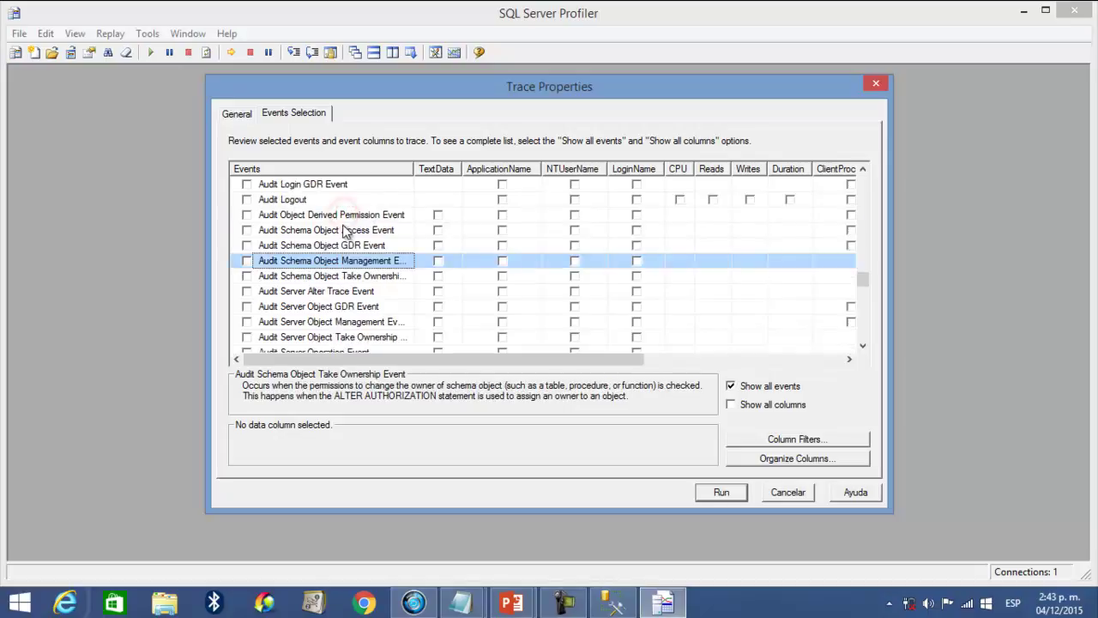
{"action": "scroll", "coordinate": [338, 250], "scroll_direction": "up", "scroll_amount": 1}
{"action": "scroll", "coordinate": [333, 261], "scroll_direction": "up", "scroll_amount": 3}
{"action": "scroll", "coordinate": [333, 260], "scroll_direction": "up", "scroll_amount": 1}
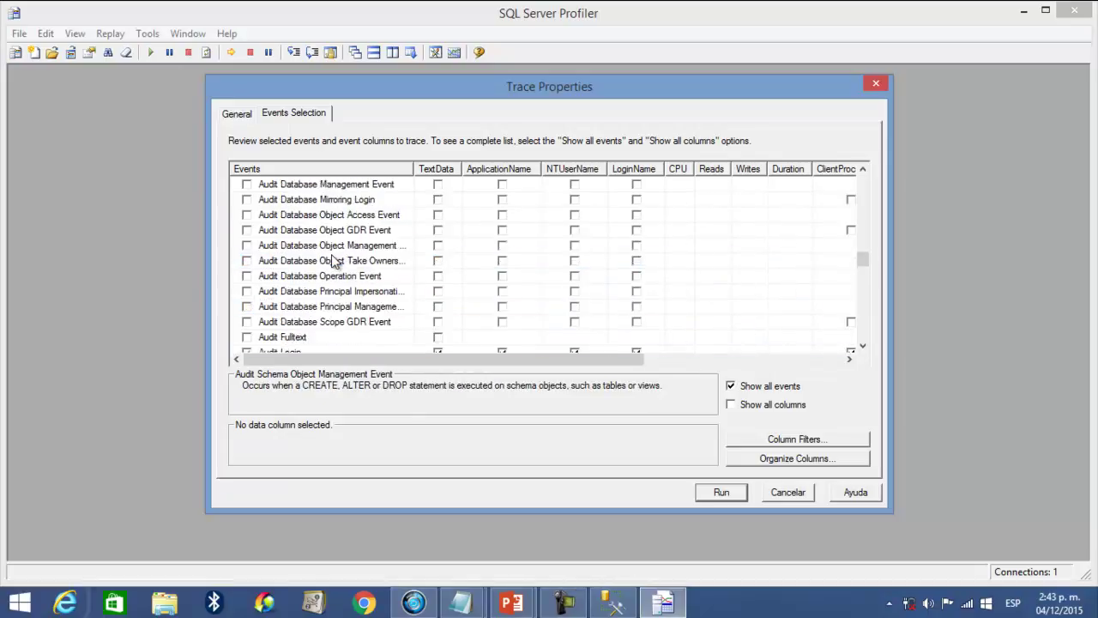
{"action": "scroll", "coordinate": [333, 261], "scroll_direction": "down", "scroll_amount": 5}
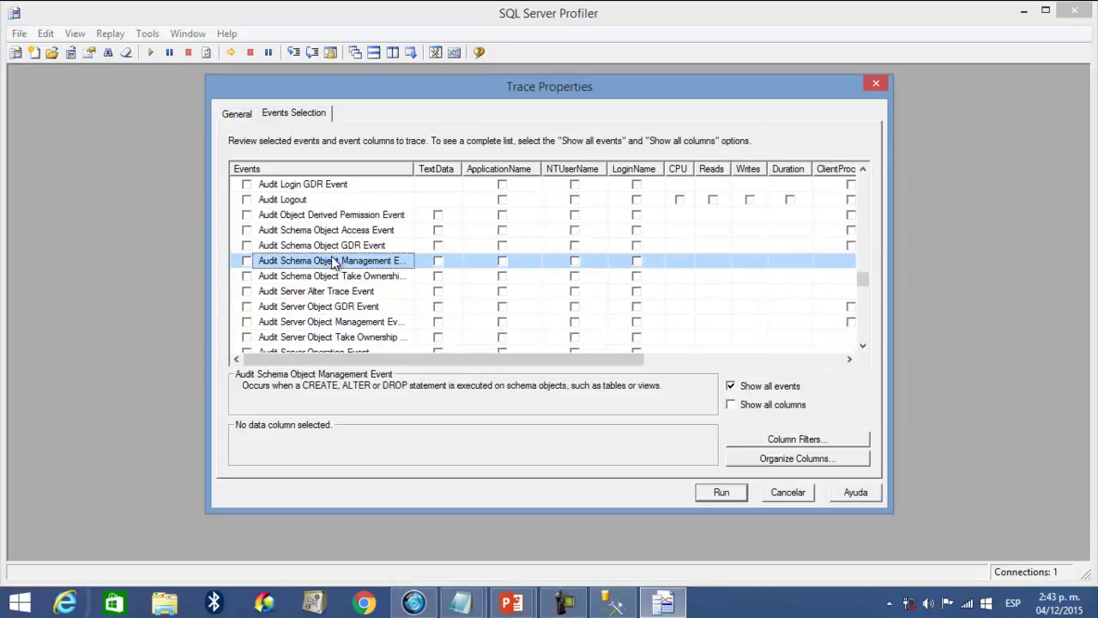
{"action": "scroll", "coordinate": [333, 261], "scroll_direction": "down", "scroll_amount": 1}
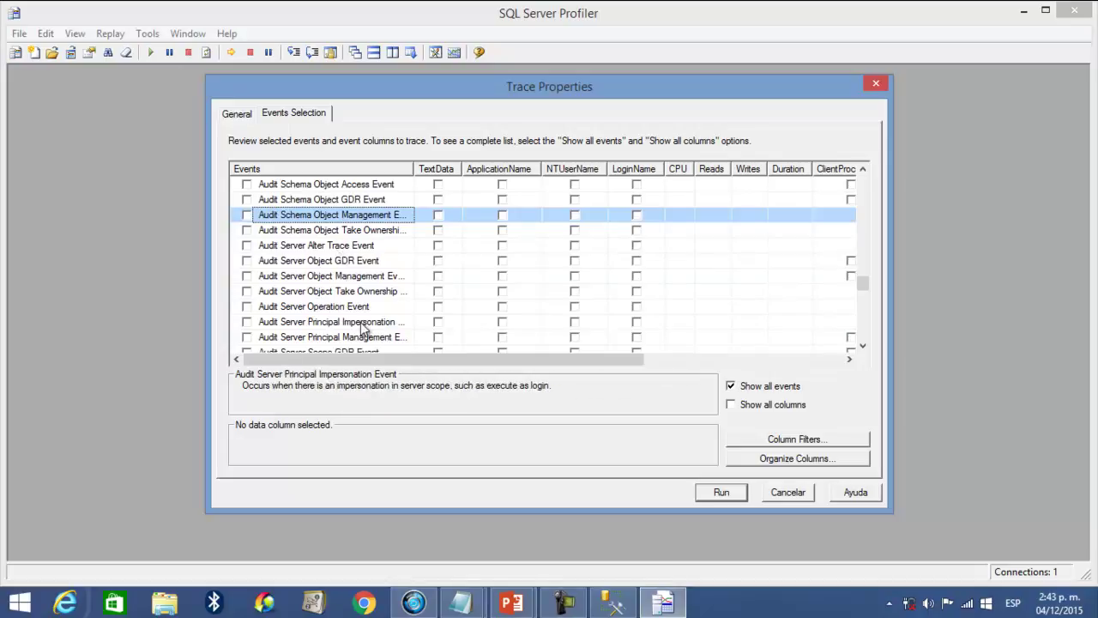
{"action": "scroll", "coordinate": [368, 341], "scroll_direction": "down", "scroll_amount": 2}
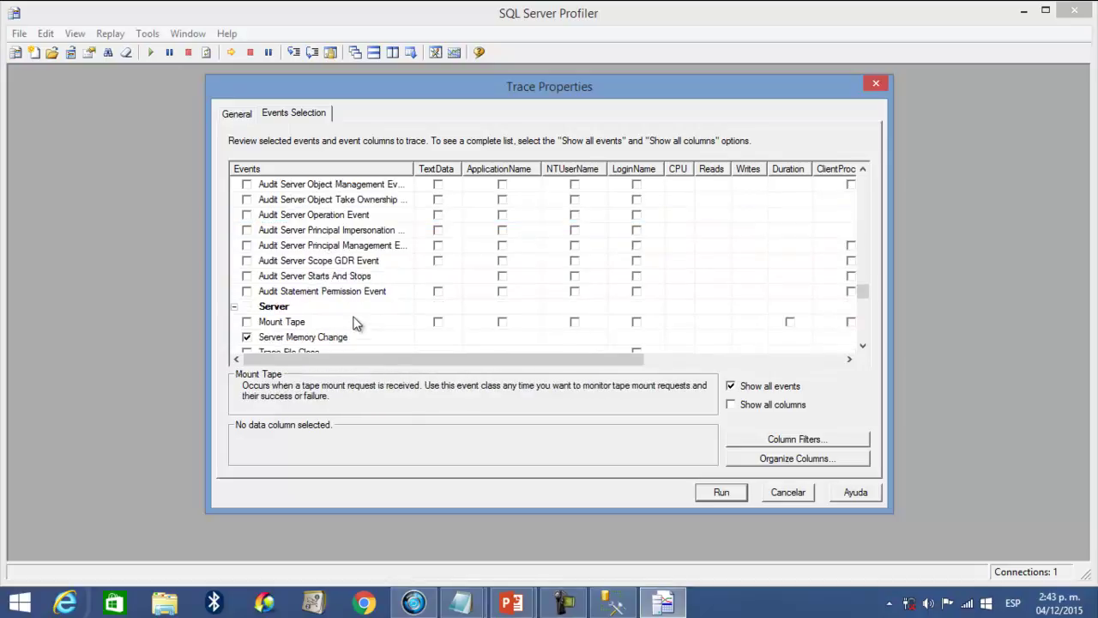
{"action": "scroll", "coordinate": [359, 330], "scroll_direction": "up", "scroll_amount": 5}
{"action": "scroll", "coordinate": [359, 322], "scroll_direction": "up", "scroll_amount": 5}
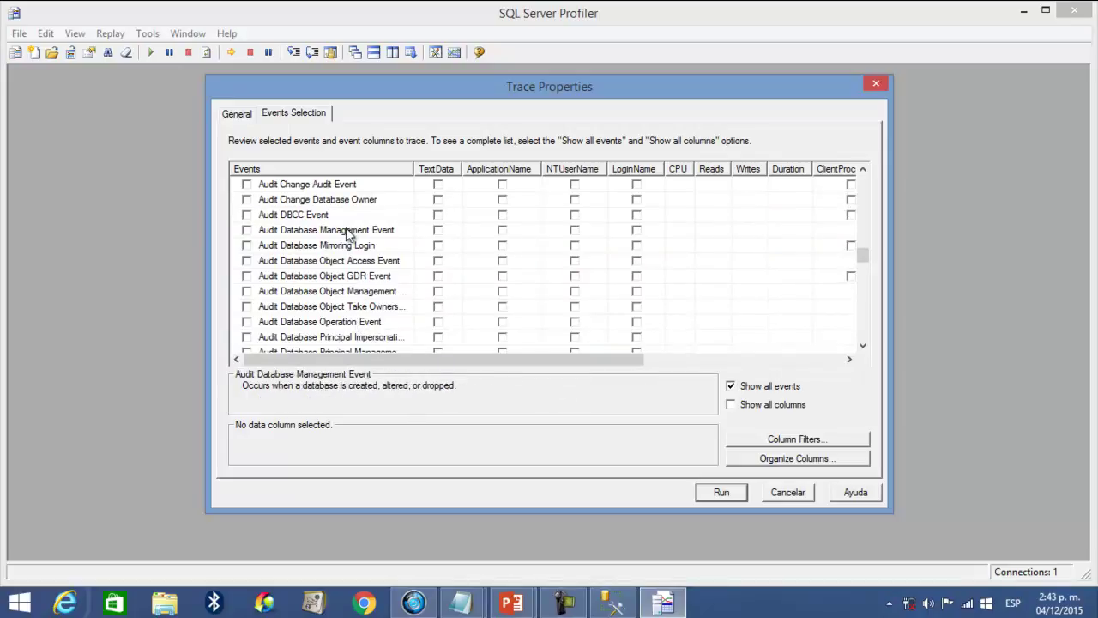
{"action": "left_click", "coordinate": [348, 293]}
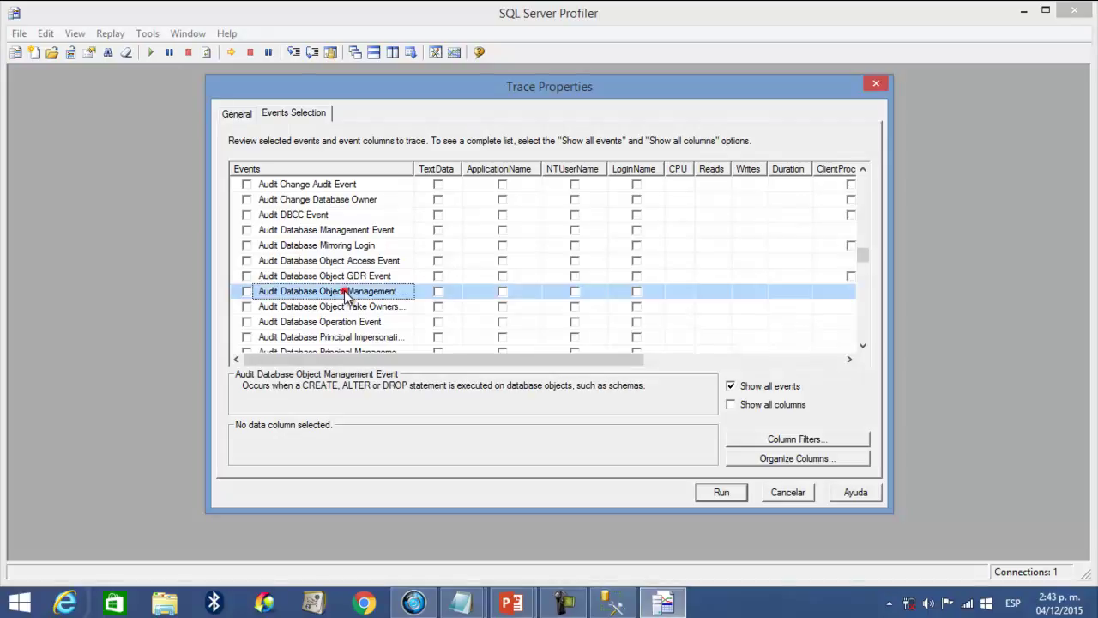
{"action": "left_click", "coordinate": [247, 292]}
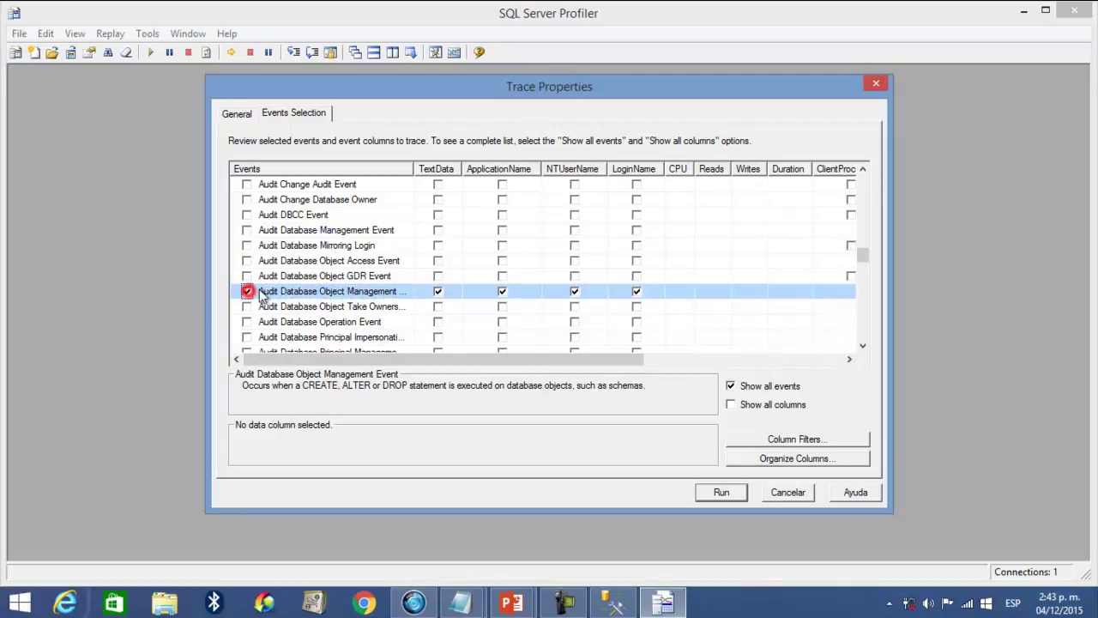
{"action": "left_click", "coordinate": [247, 229]}
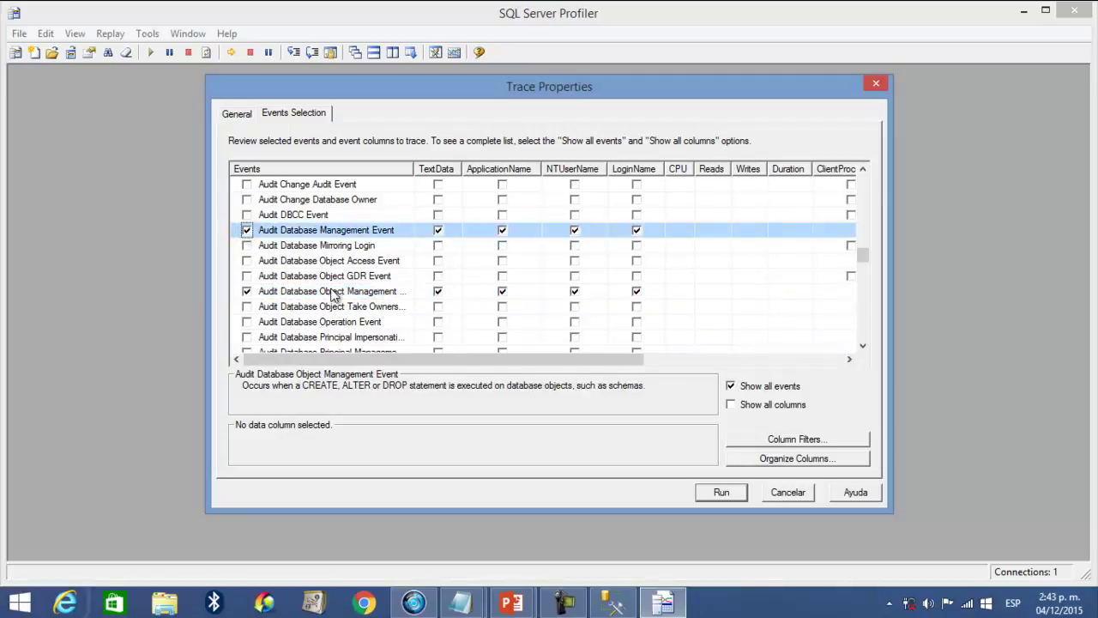
{"action": "scroll", "coordinate": [361, 296], "scroll_direction": "down", "scroll_amount": 2}
{"action": "scroll", "coordinate": [349, 307], "scroll_direction": "down", "scroll_amount": 2}
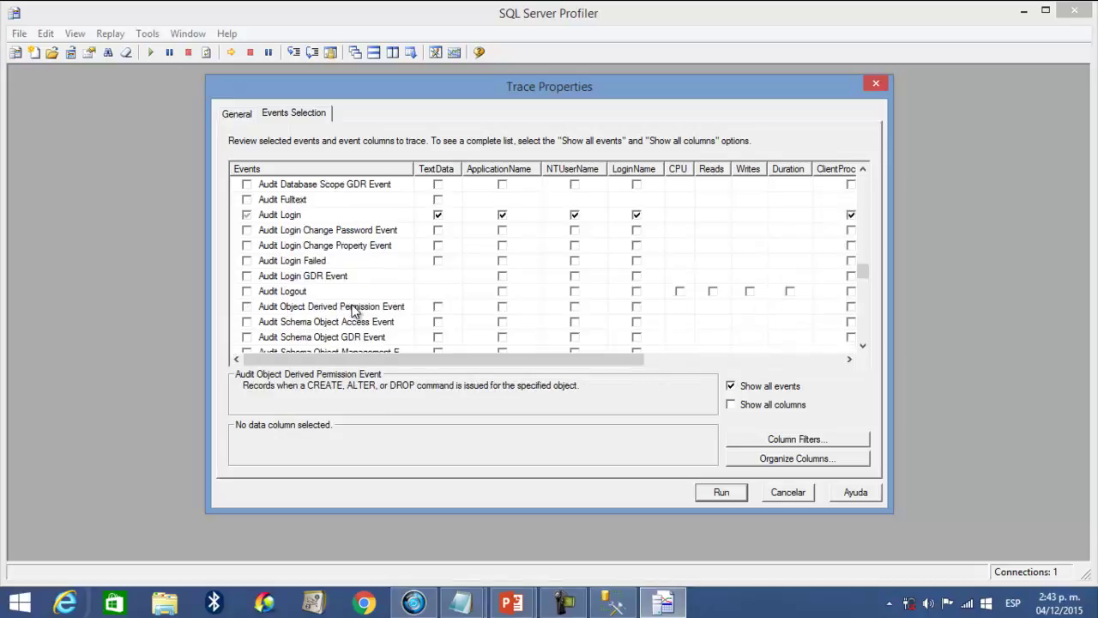
- Run the trace and enlarge the trace window to show more captured events
{"action": "left_click", "coordinate": [717, 496]}
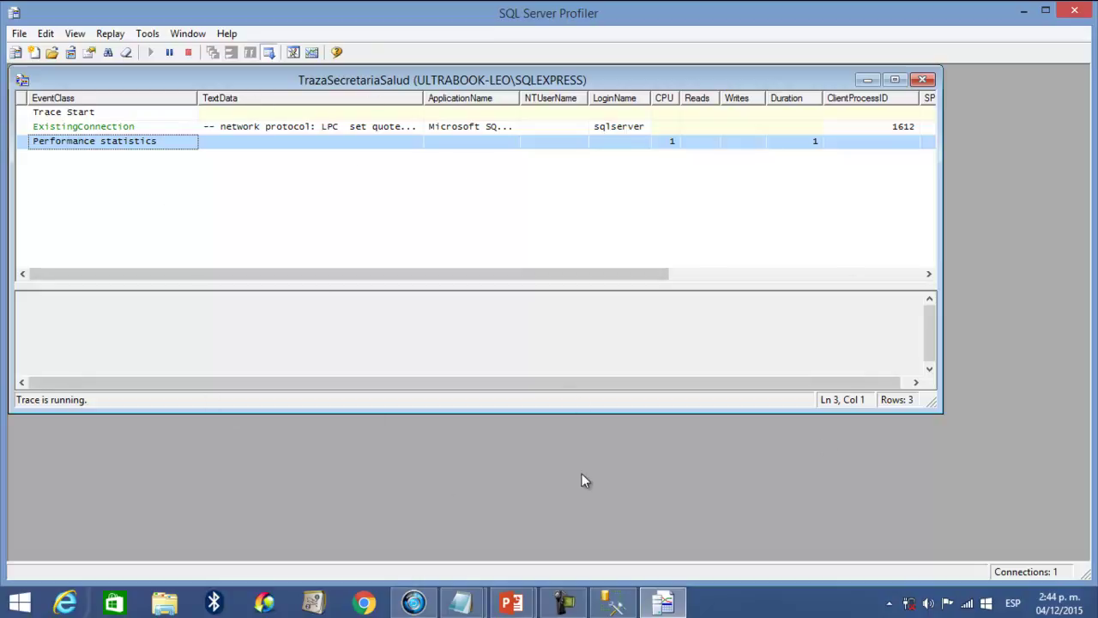
{"action": "left_click_drag", "start_coordinate": [628, 412], "coordinate": [621, 536]}
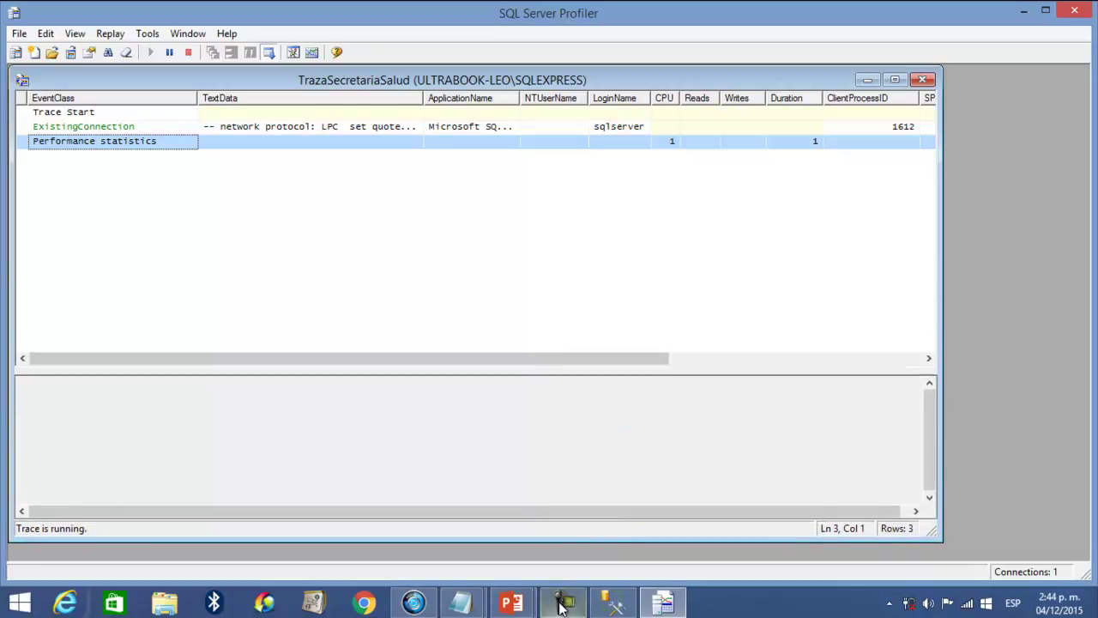
{"action": "mouse_move", "coordinate": [563, 603]}
{"action": "left_click", "coordinate": [553, 550]}
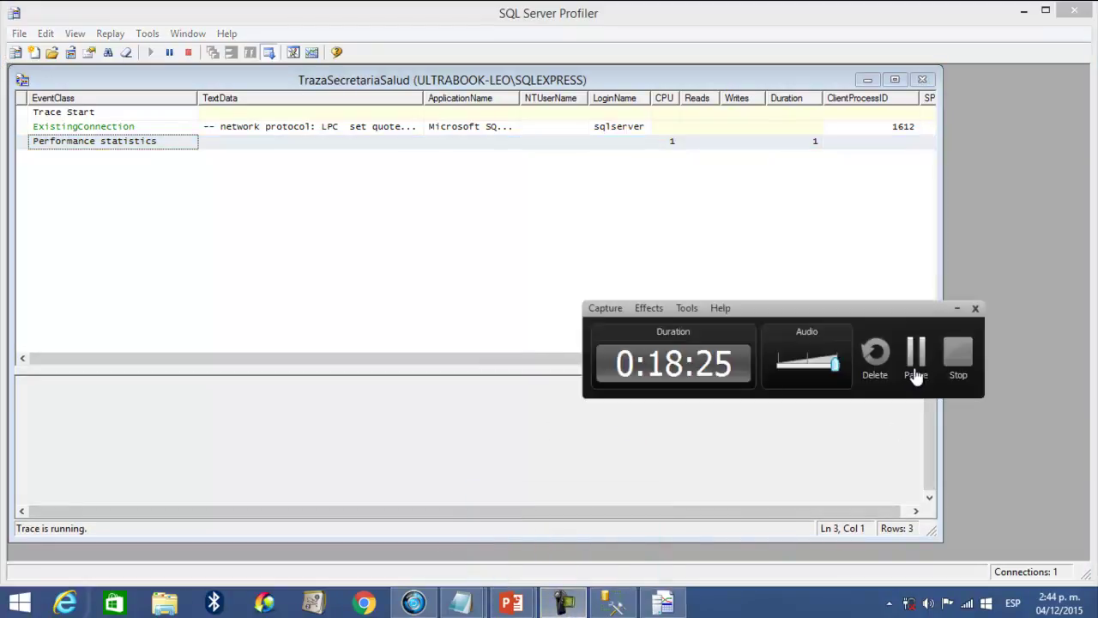
{"action": "left_click_drag", "start_coordinate": [901, 313], "coordinate": [966, 441]}
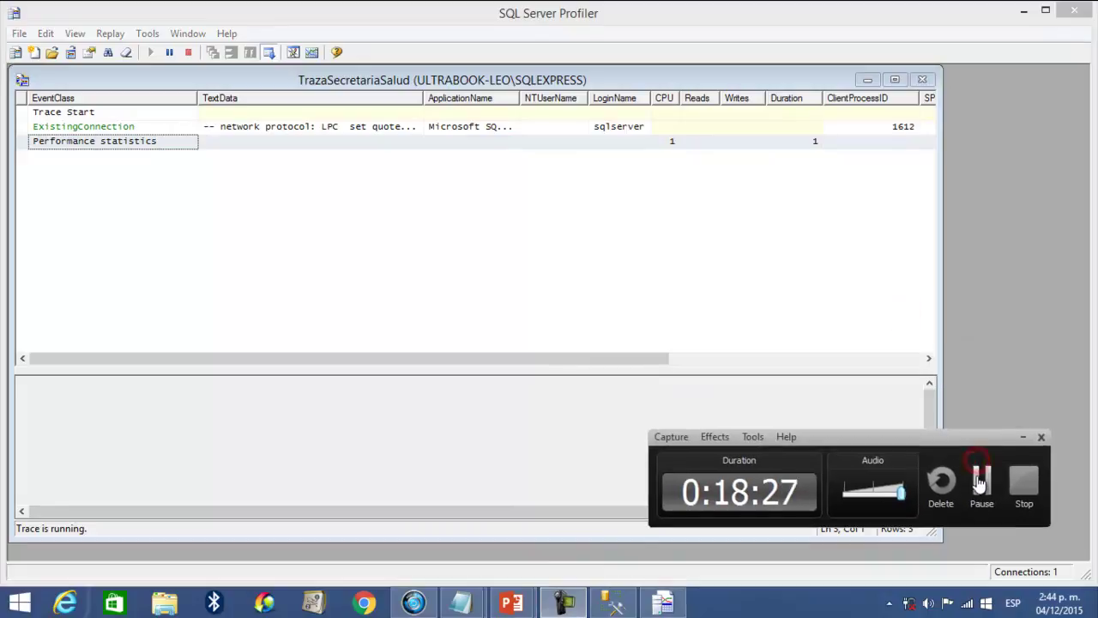
{"action": "left_click", "coordinate": [978, 478]}
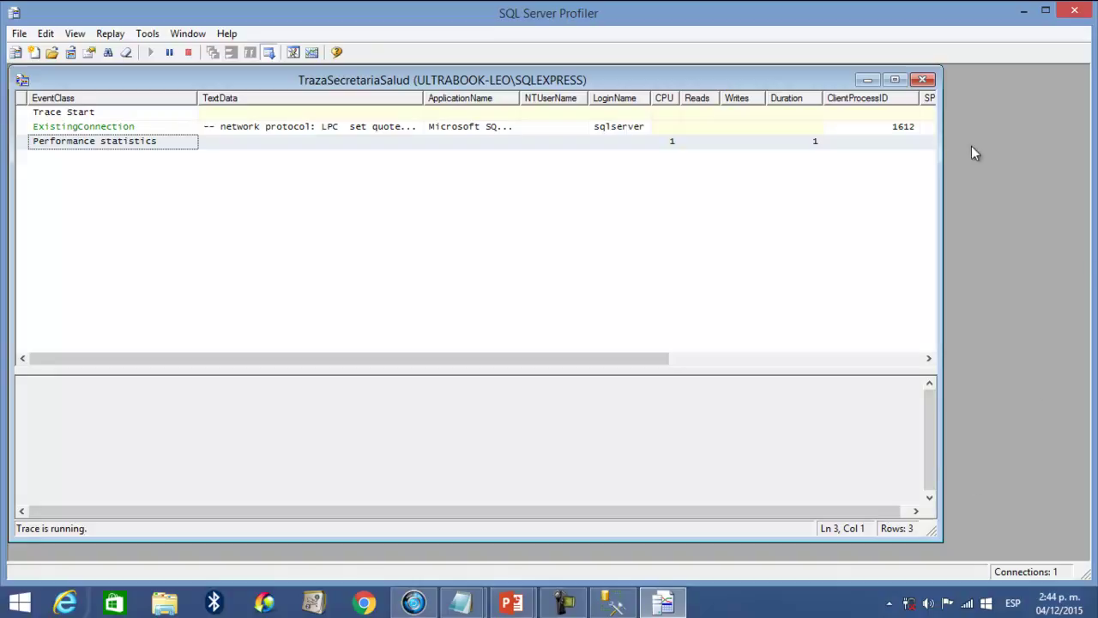
- Back in Management Studio, collapse Bases de datos and disconnect from the SQLEXPRESS server
{"action": "left_click", "coordinate": [1022, 14]}
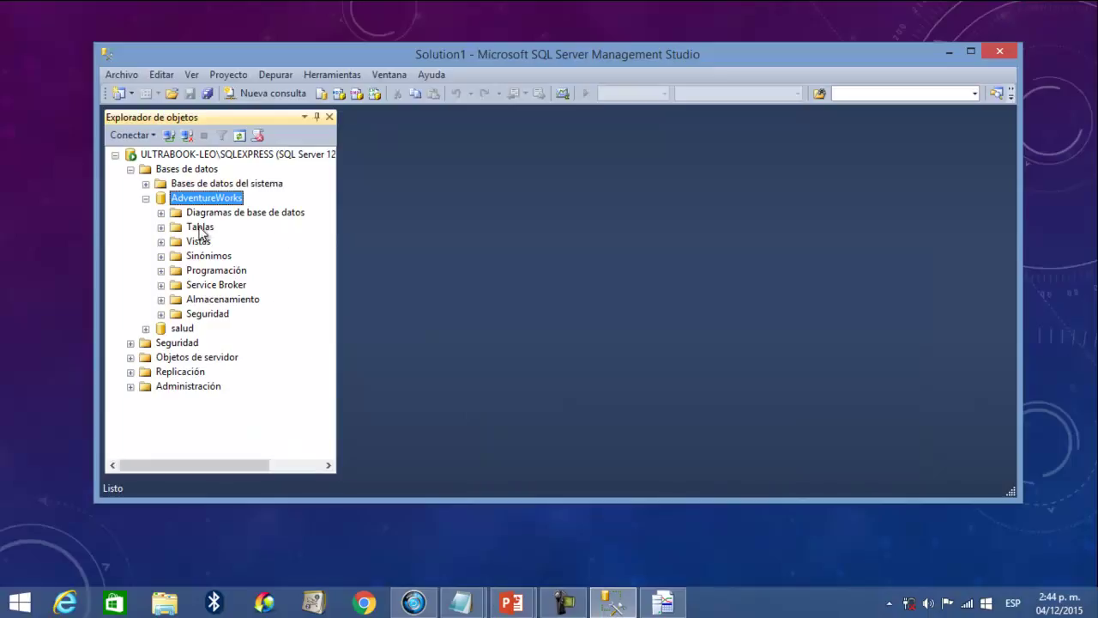
{"action": "left_click", "coordinate": [131, 170]}
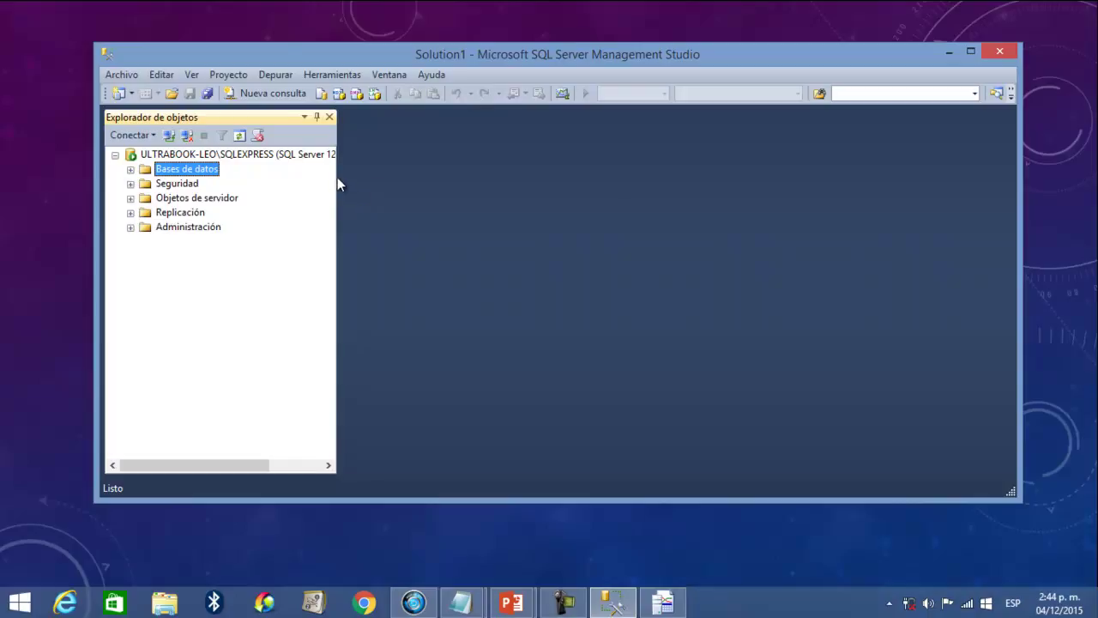
{"action": "left_click_drag", "start_coordinate": [336, 177], "coordinate": [457, 185]}
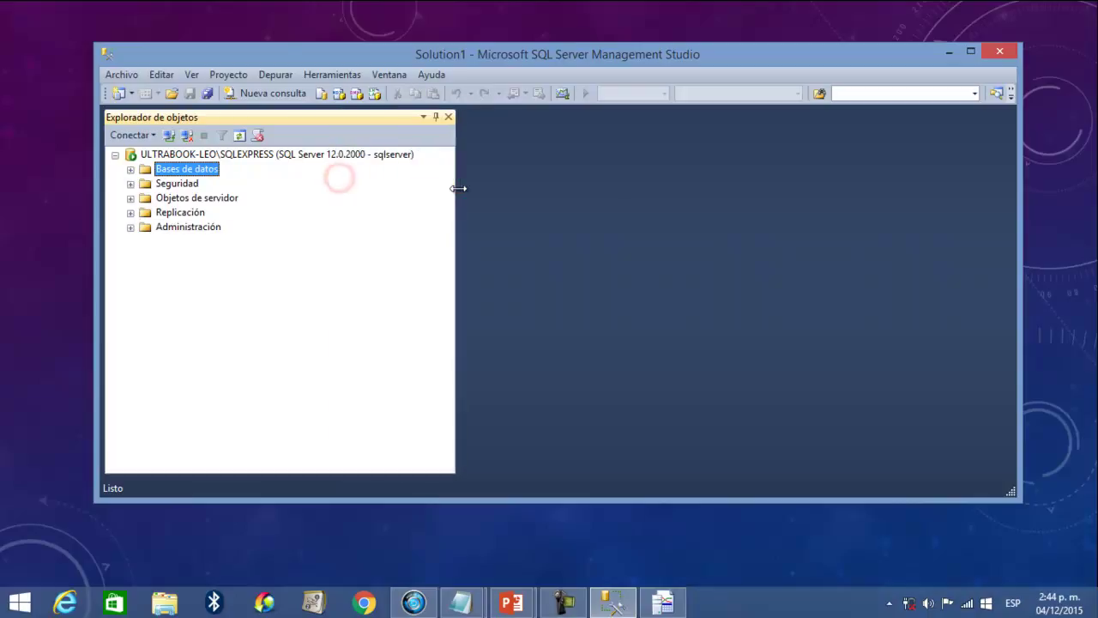
{"action": "left_click", "coordinate": [392, 155]}
{"action": "right_click", "coordinate": [246, 156]}
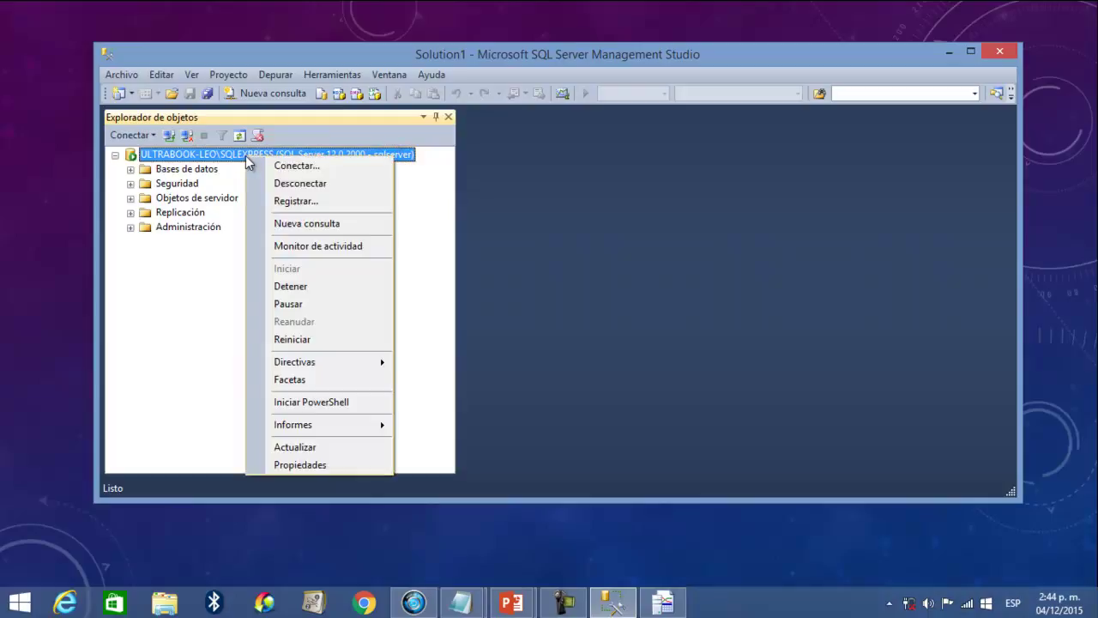
{"action": "left_click", "coordinate": [293, 186]}
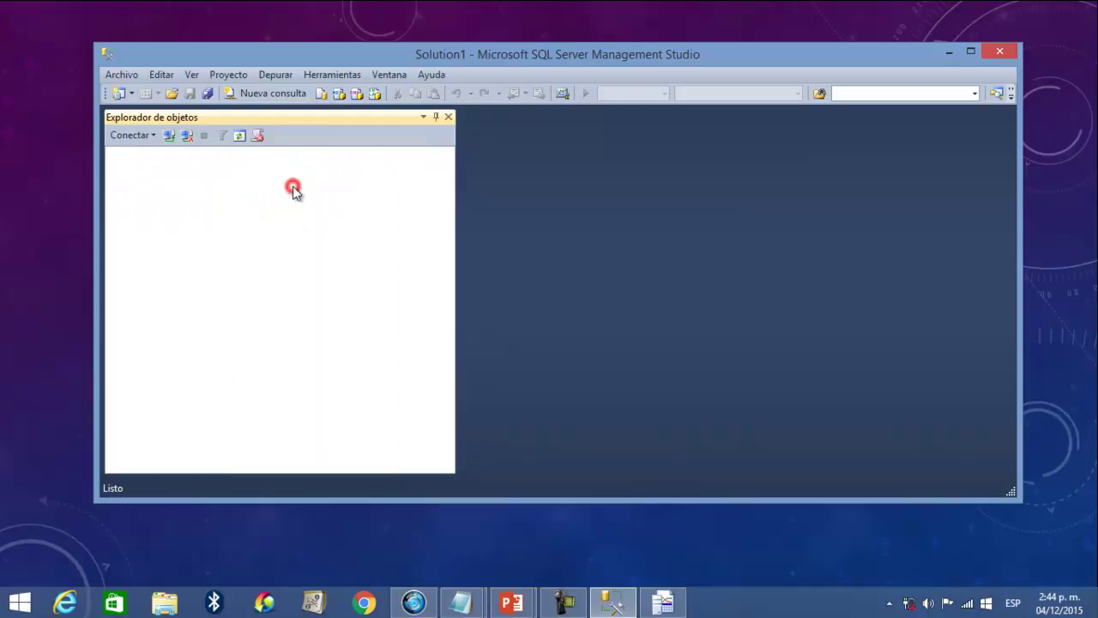
- Reconnect to the database engine using Autenticación de Windows
{"action": "left_click", "coordinate": [130, 135]}
{"action": "left_click", "coordinate": [148, 154]}
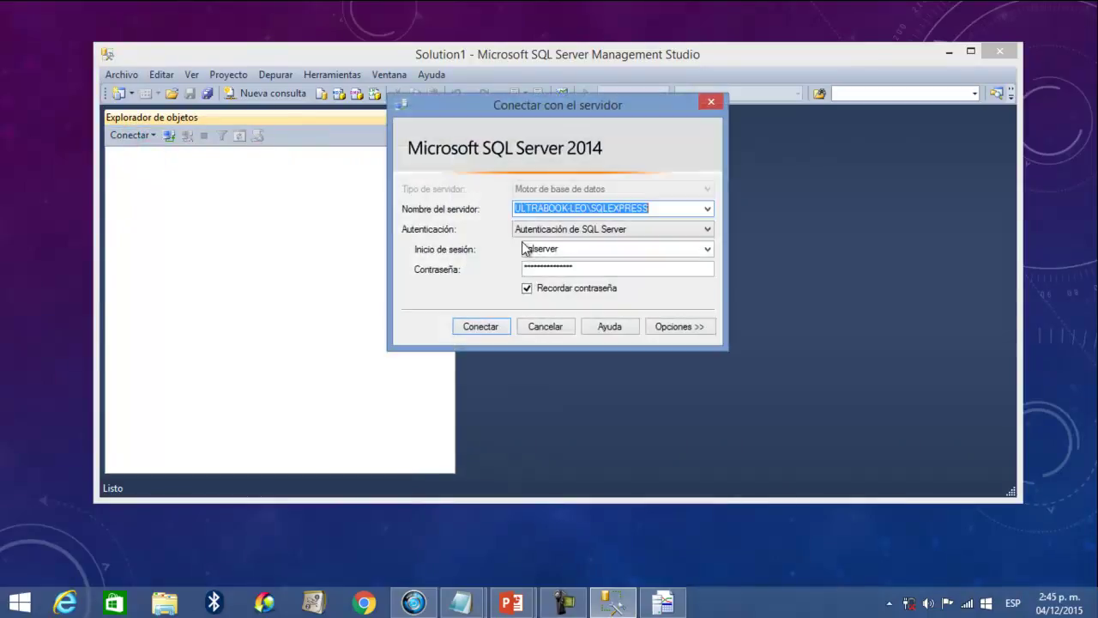
{"action": "left_click", "coordinate": [576, 229]}
{"action": "left_click", "coordinate": [575, 245]}
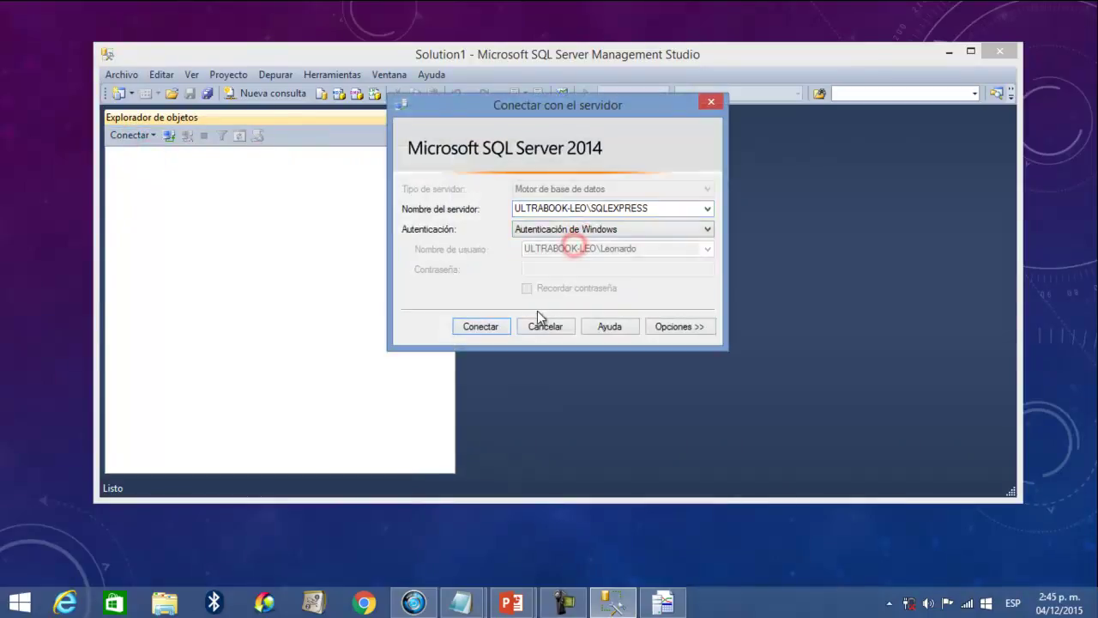
{"action": "left_click", "coordinate": [479, 327]}
{"action": "key", "text": "Right"}
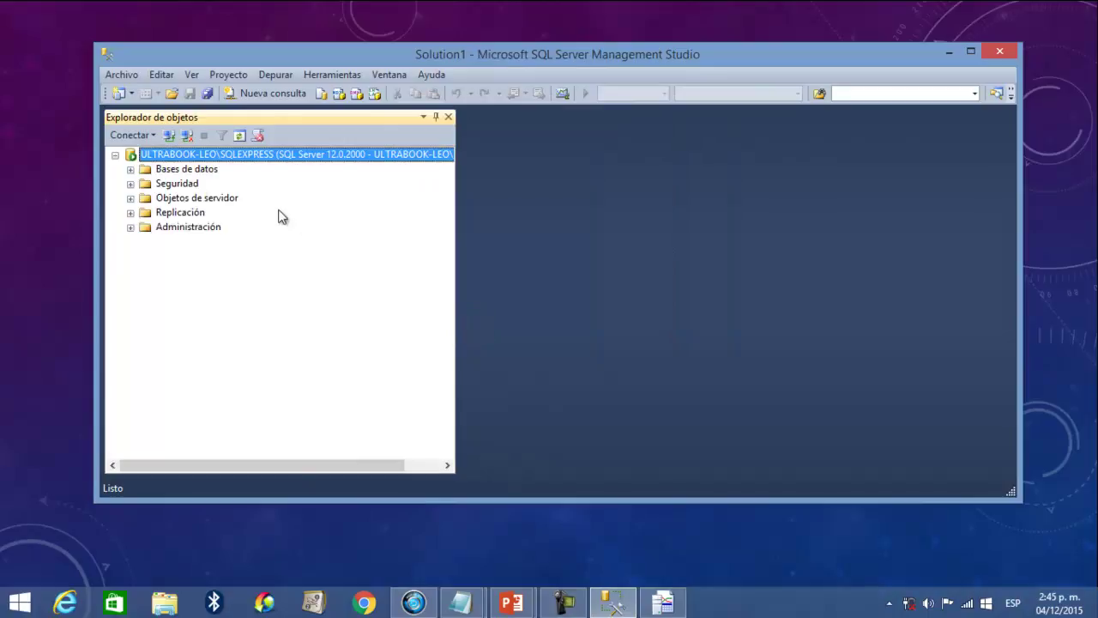
- Start a new login named user2 using SQL Server authentication and enter its password twice
{"action": "left_click", "coordinate": [165, 185]}
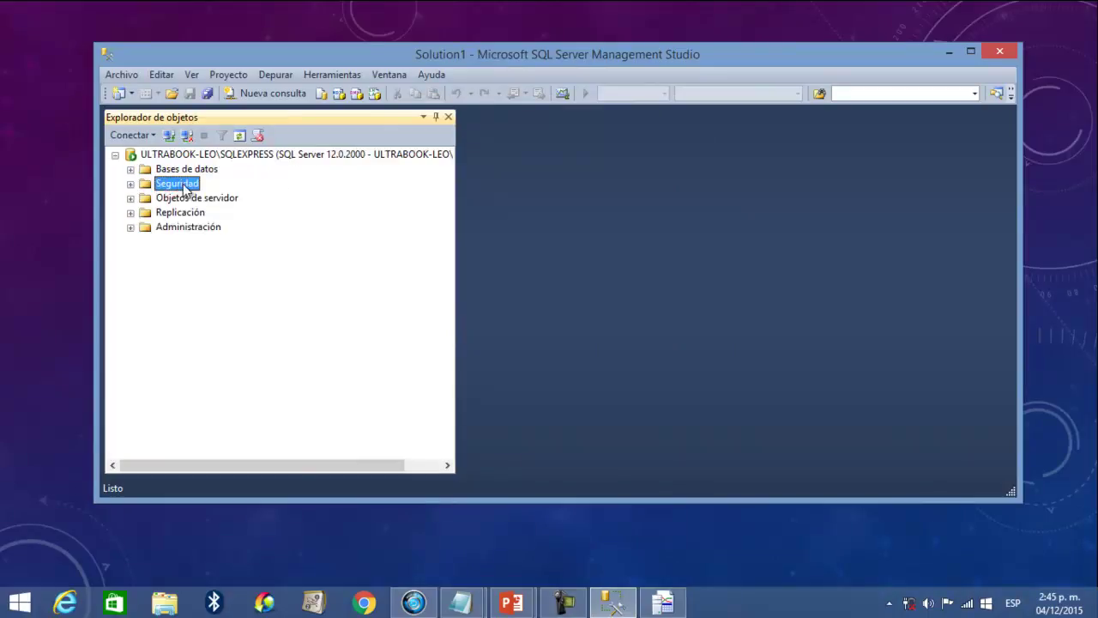
{"action": "right_click", "coordinate": [183, 186]}
{"action": "mouse_move", "coordinate": [210, 195]}
{"action": "left_click", "coordinate": [312, 197]}
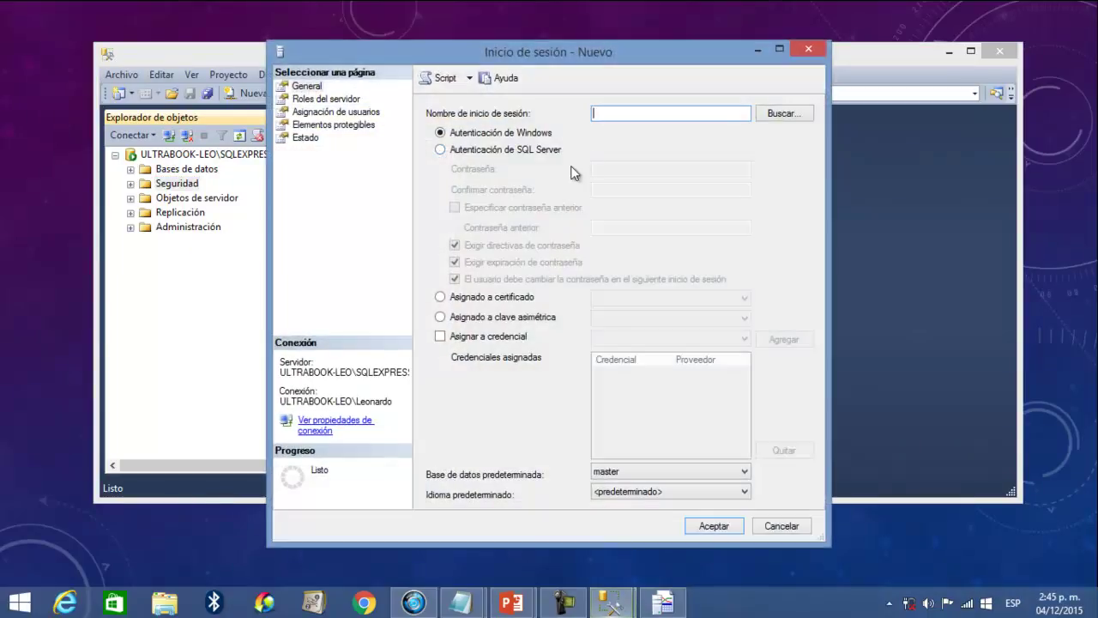
{"action": "left_click", "coordinate": [610, 114]}
{"action": "type", "text": "user2"}
{"action": "left_click", "coordinate": [524, 151]}
{"action": "left_click", "coordinate": [608, 166]}
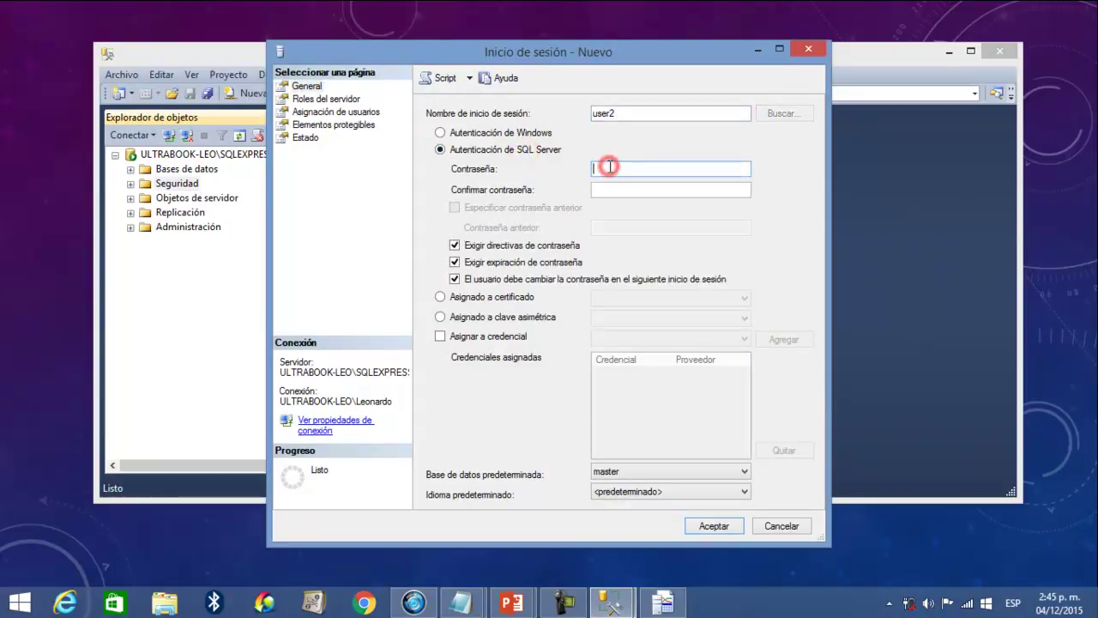
{"action": "left_click", "coordinate": [610, 189]}
{"action": "type", "text": "••••"}
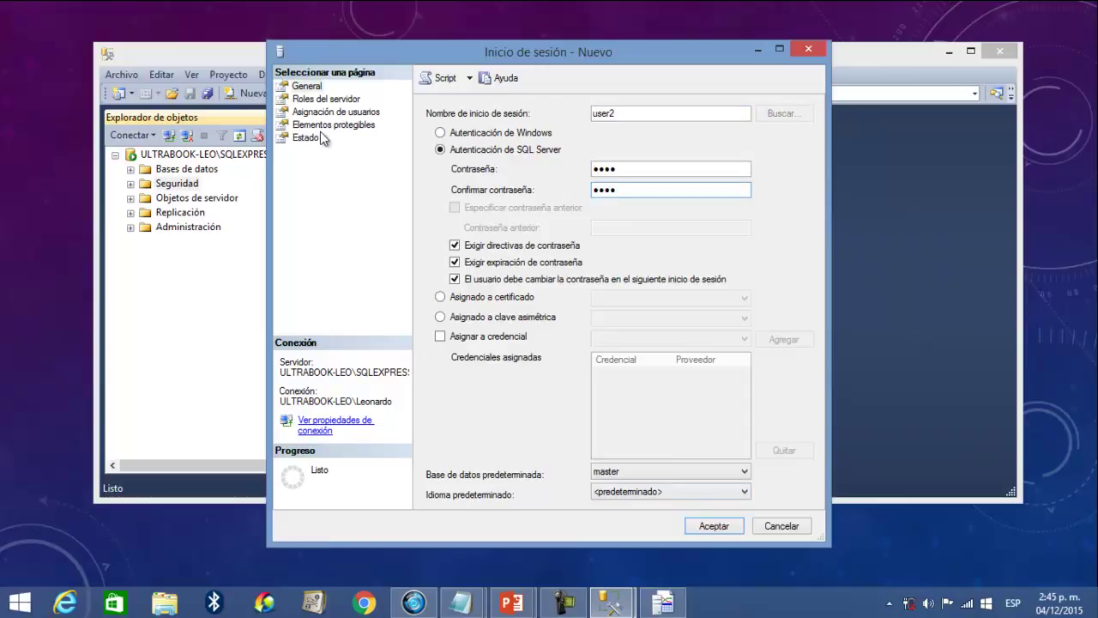
- Grant user2 every server role, bulkadmin through sysadmin, and save the login
{"action": "left_click", "coordinate": [314, 99]}
{"action": "double_click", "coordinate": [453, 162]}
{"action": "double_click", "coordinate": [453, 174]}
{"action": "double_click", "coordinate": [453, 186]}
{"action": "double_click", "coordinate": [454, 198]}
{"action": "left_click", "coordinate": [446, 223]}
{"action": "left_click", "coordinate": [445, 223]}
{"action": "double_click", "coordinate": [449, 235]}
{"action": "double_click", "coordinate": [449, 247]}
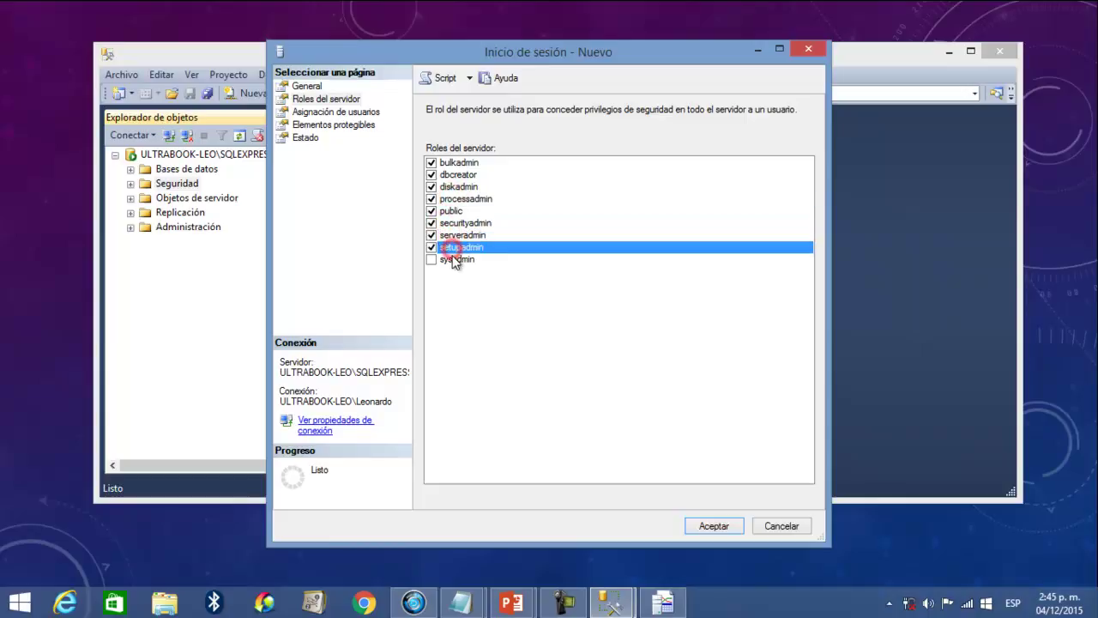
{"action": "double_click", "coordinate": [448, 260]}
{"action": "left_click", "coordinate": [708, 527]}
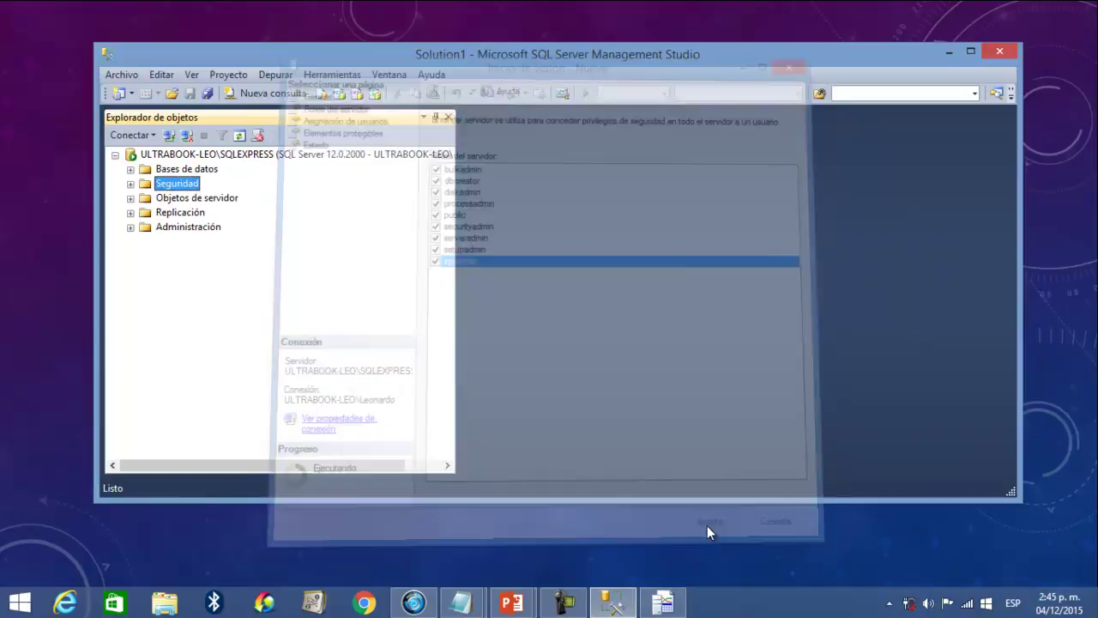
- Start another SQL Server-authenticated login with a password, no policy enforcement, and default database salud
{"action": "right_click", "coordinate": [175, 184]}
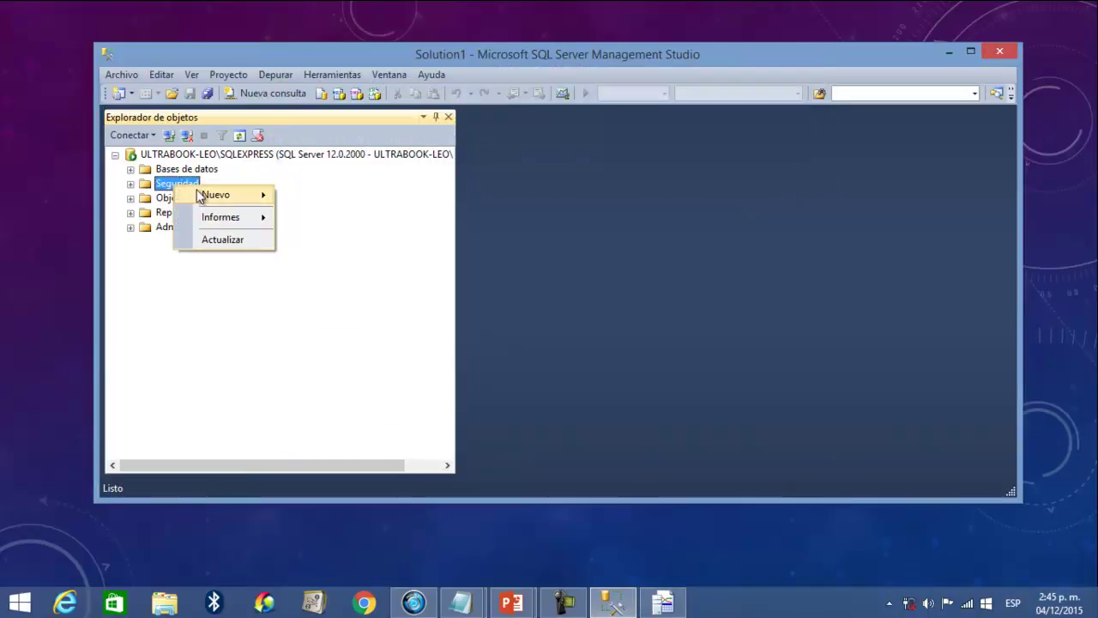
{"action": "mouse_move", "coordinate": [210, 194]}
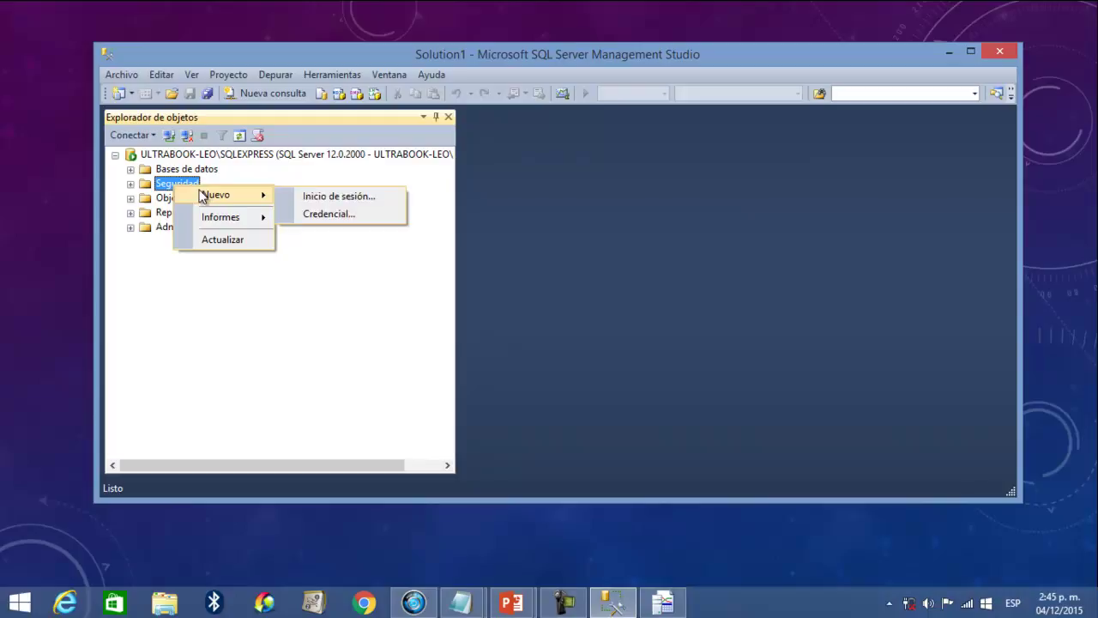
{"action": "left_click", "coordinate": [346, 197]}
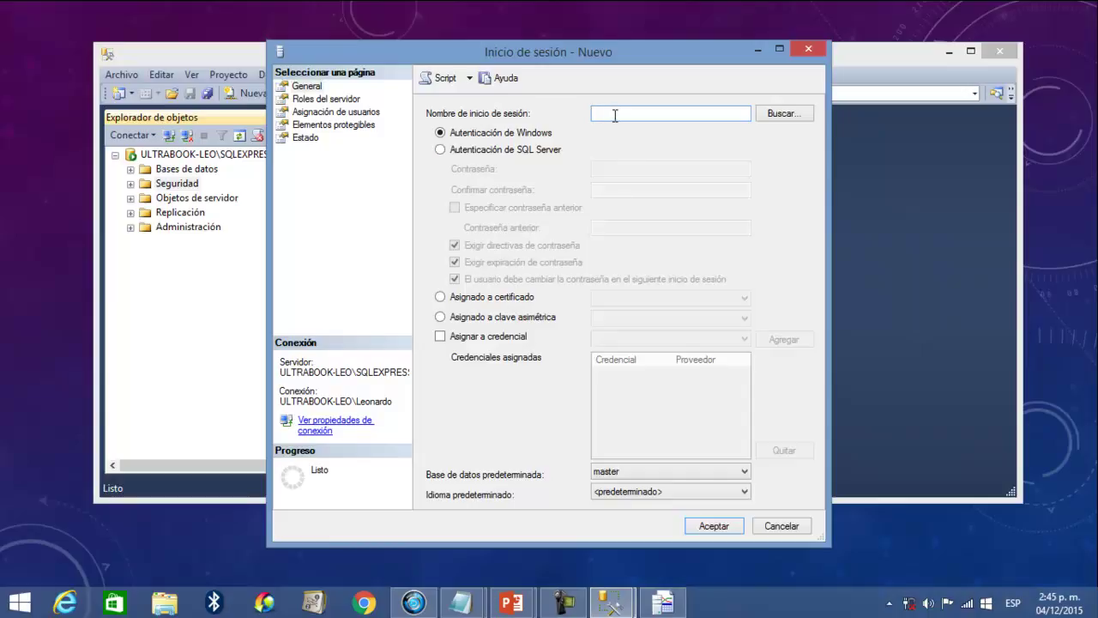
{"action": "left_click", "coordinate": [547, 150]}
{"action": "left_click", "coordinate": [598, 169]}
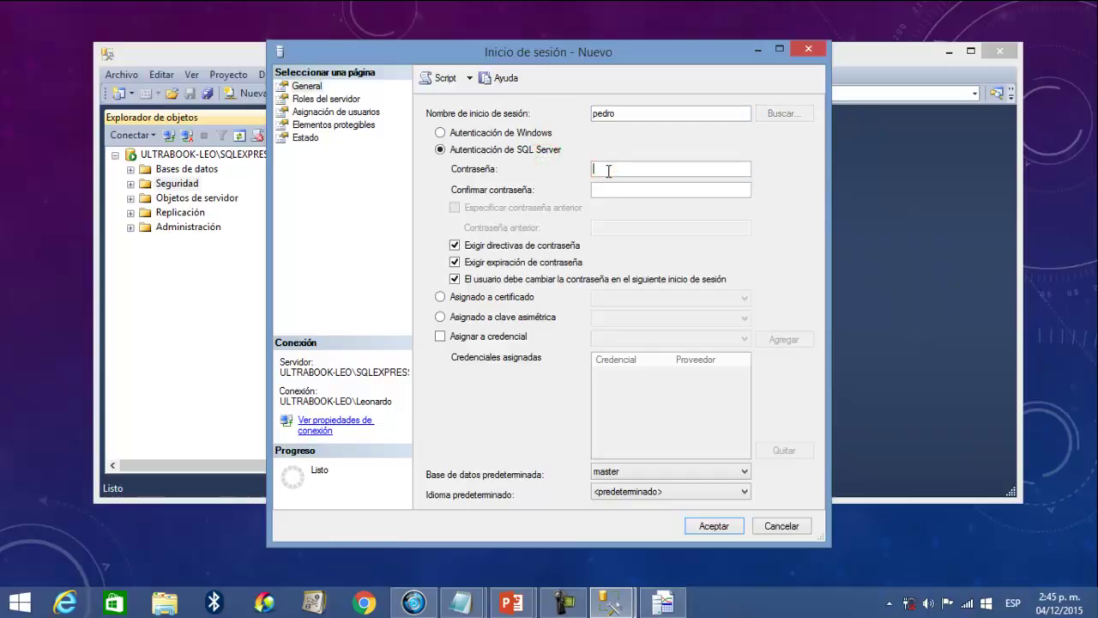
{"action": "left_click", "coordinate": [604, 190]}
{"action": "type", "text": "•••"}
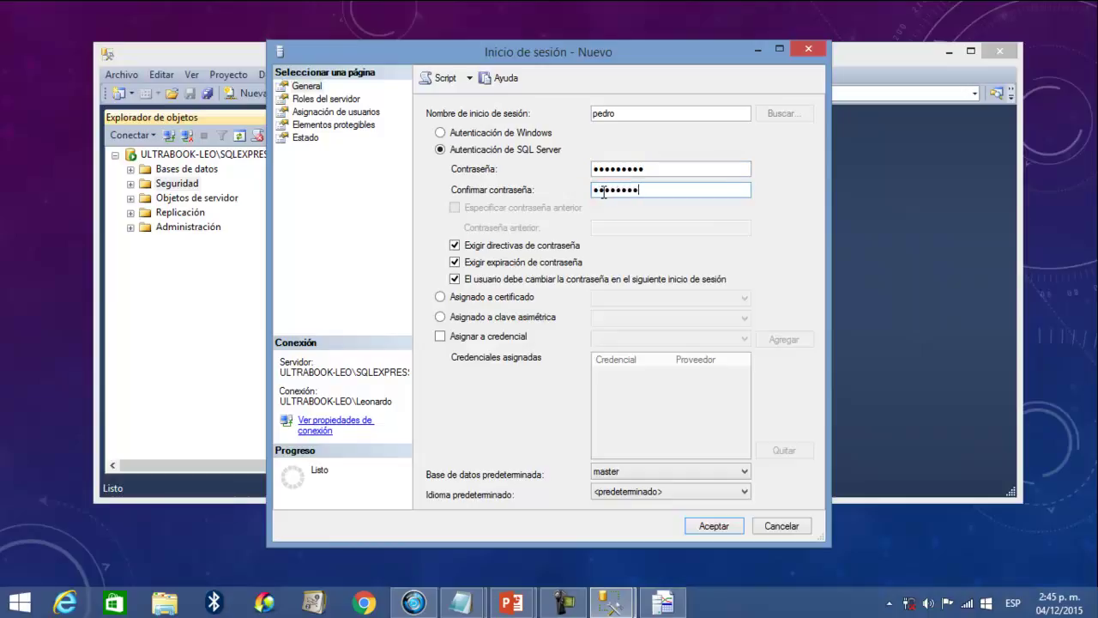
{"action": "left_click", "coordinate": [454, 245]}
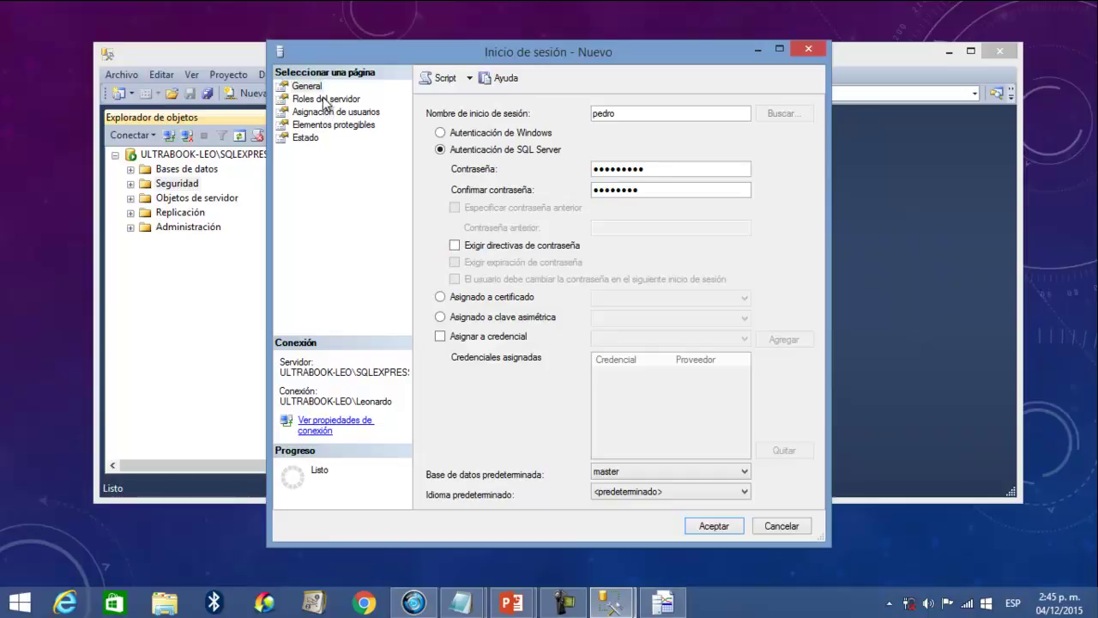
{"action": "left_click", "coordinate": [650, 471]}
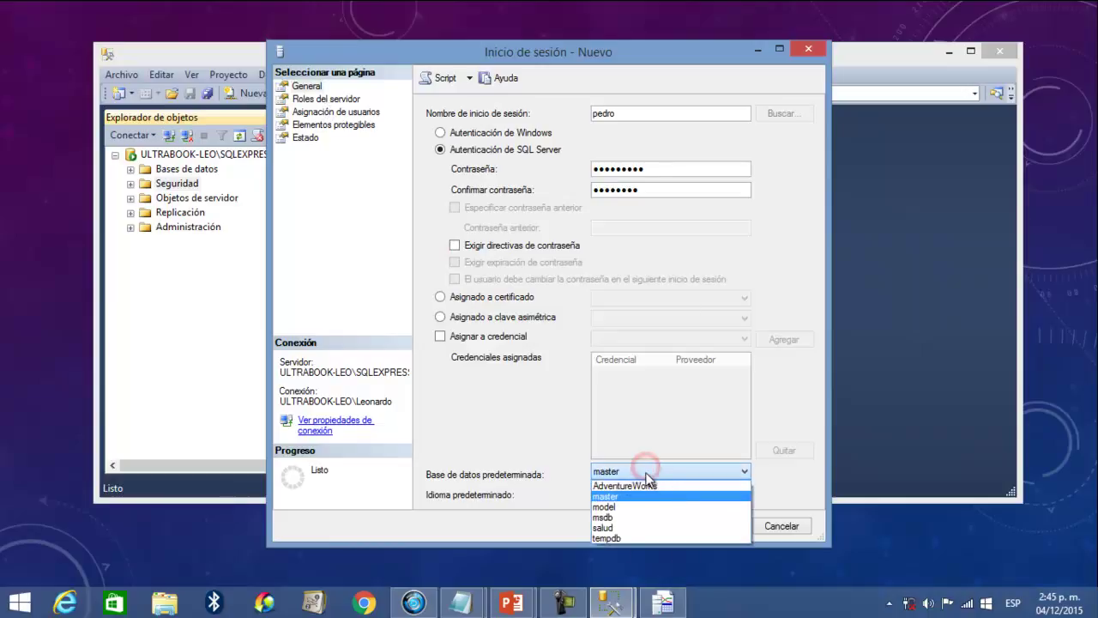
{"action": "left_click", "coordinate": [635, 527]}
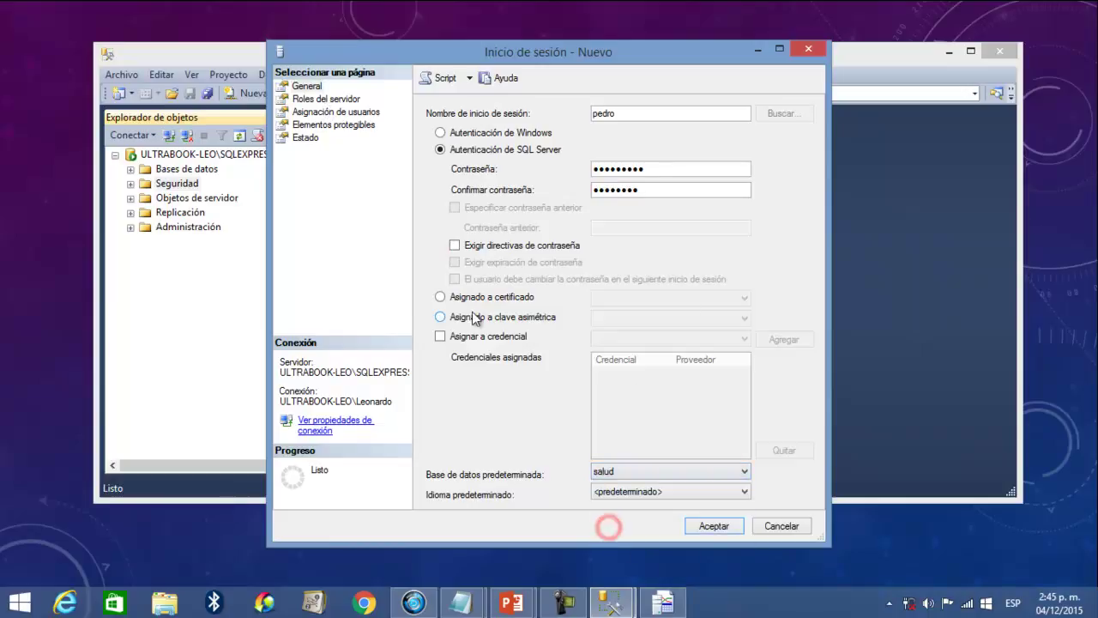
- Grant the login the bulkadmin, diskadmin, setupadmin, serveradmin, securityadmin, sysadmin and processadmin roles
{"action": "left_click", "coordinate": [319, 99]}
{"action": "left_click", "coordinate": [447, 162]}
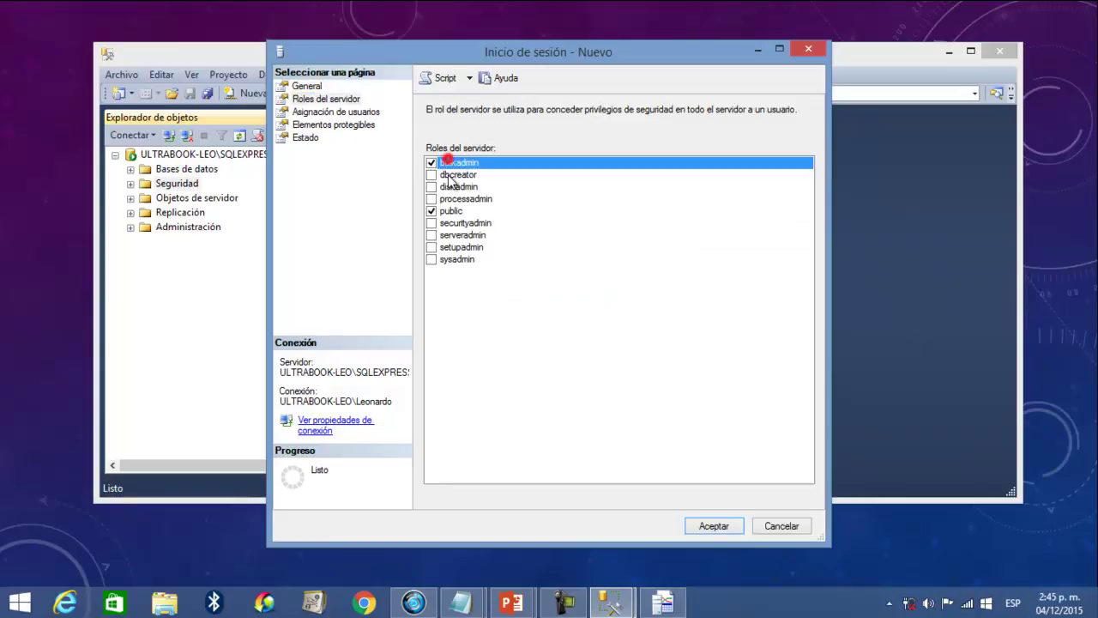
{"action": "left_click", "coordinate": [448, 186]}
{"action": "left_click", "coordinate": [454, 247]}
{"action": "left_click", "coordinate": [459, 235]}
{"action": "left_click", "coordinate": [459, 223]}
{"action": "left_click", "coordinate": [459, 260]}
{"action": "left_click", "coordinate": [456, 199]}
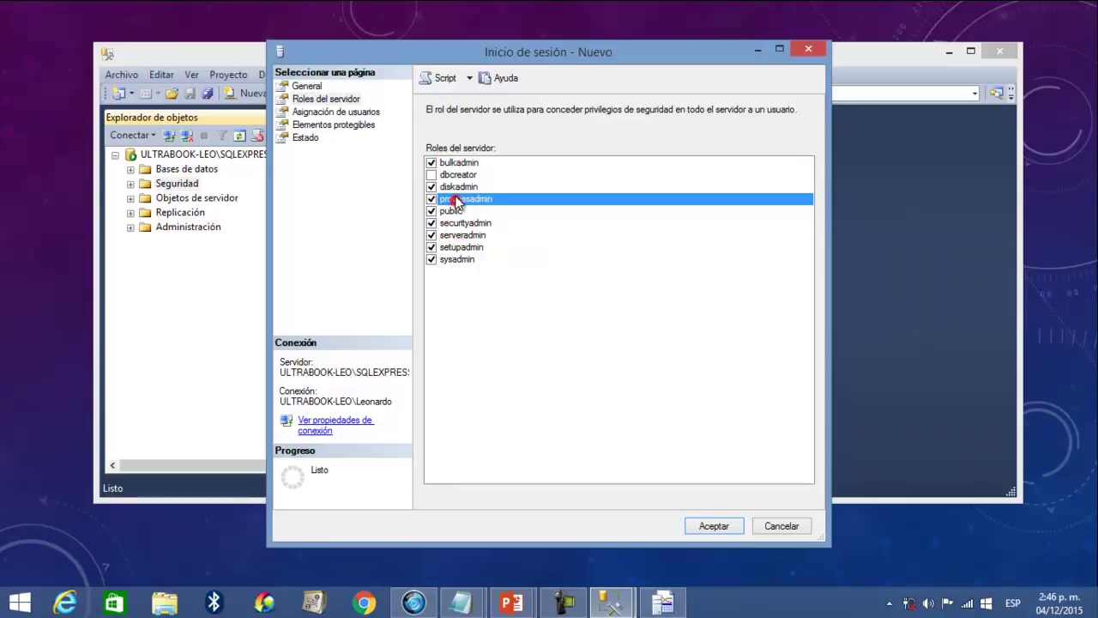
- Map the login to the salud database and save it after fixing the password confirmation mismatch
{"action": "left_click", "coordinate": [349, 111]}
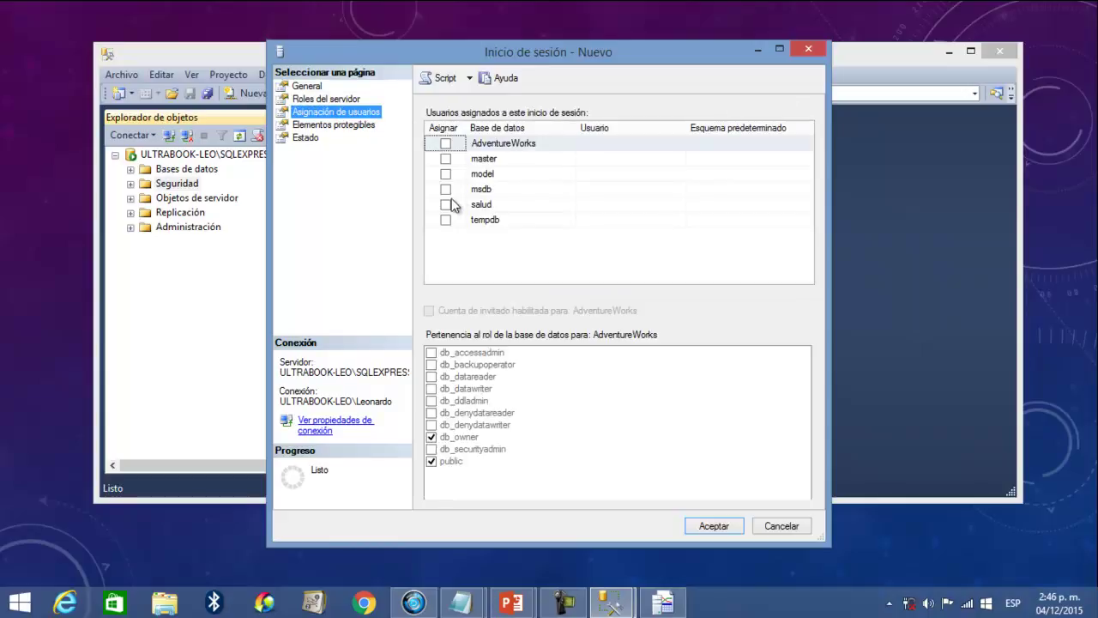
{"action": "left_click", "coordinate": [445, 204]}
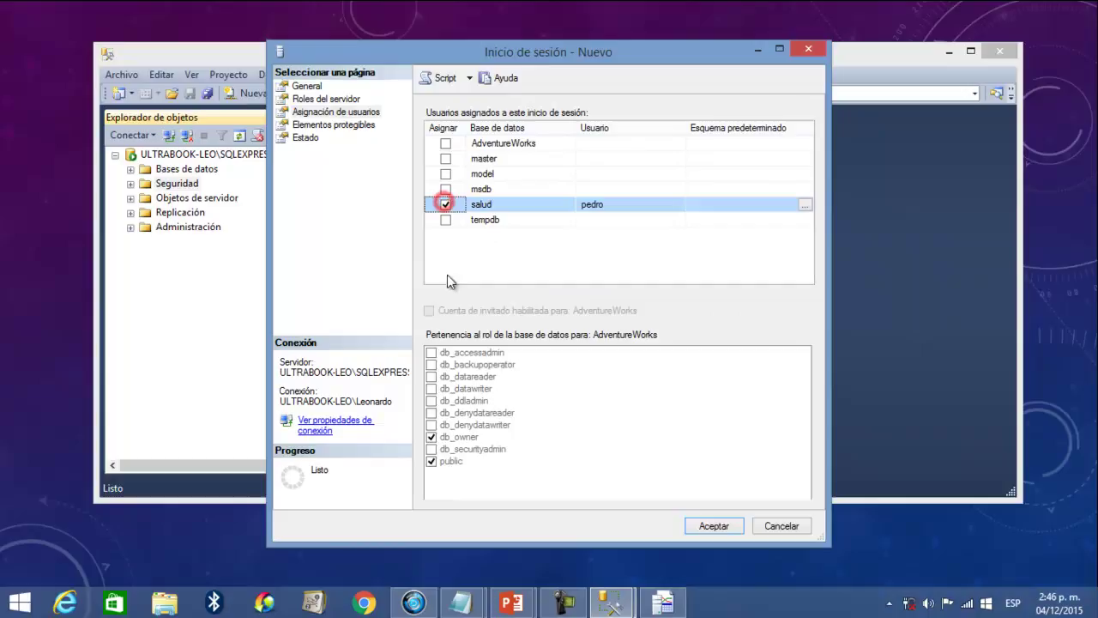
{"action": "left_click", "coordinate": [315, 127]}
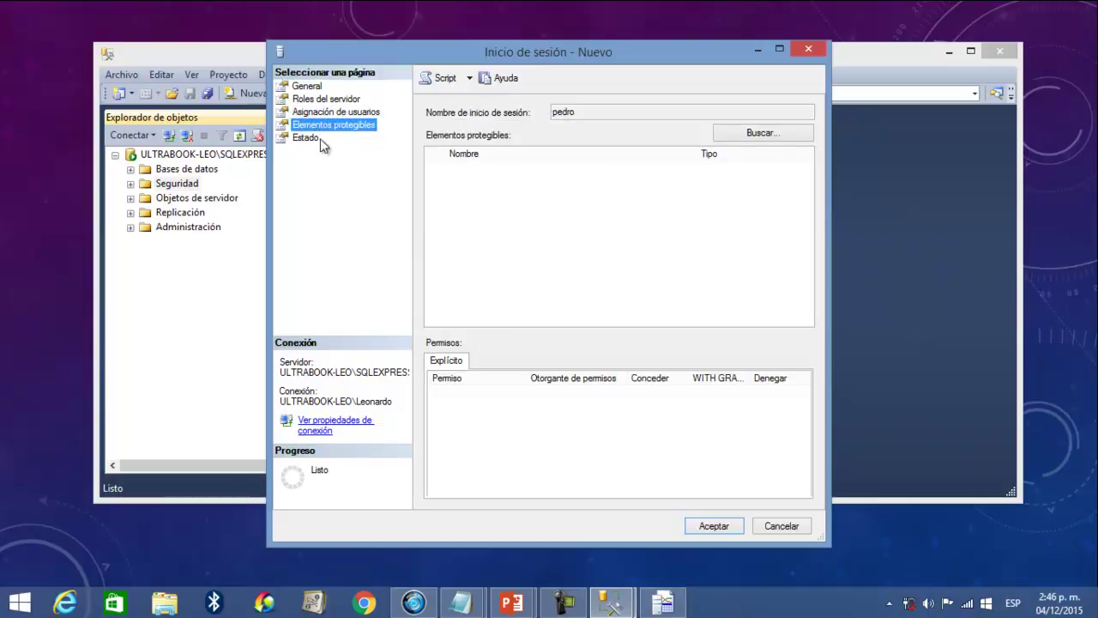
{"action": "left_click", "coordinate": [309, 138]}
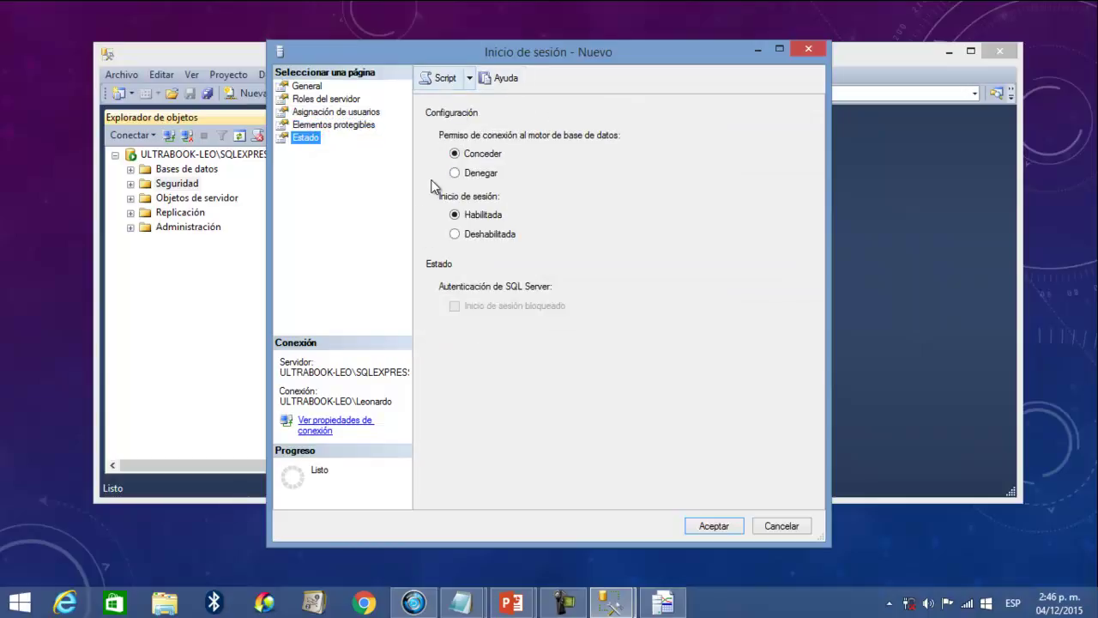
{"action": "left_click", "coordinate": [710, 526]}
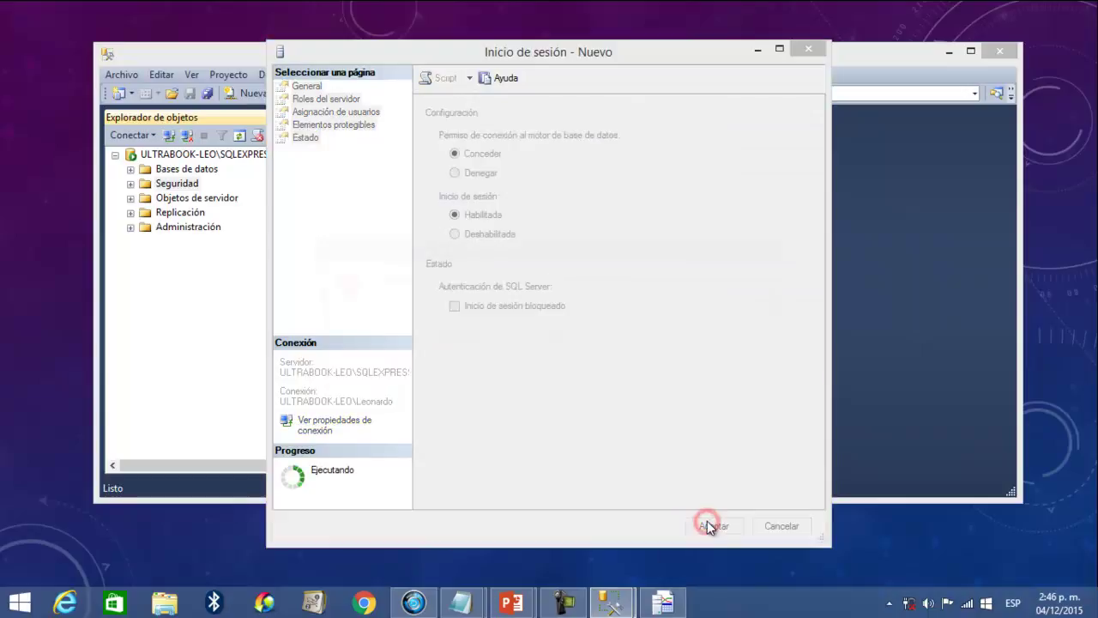
{"action": "left_click", "coordinate": [747, 324]}
{"action": "left_click", "coordinate": [311, 87]}
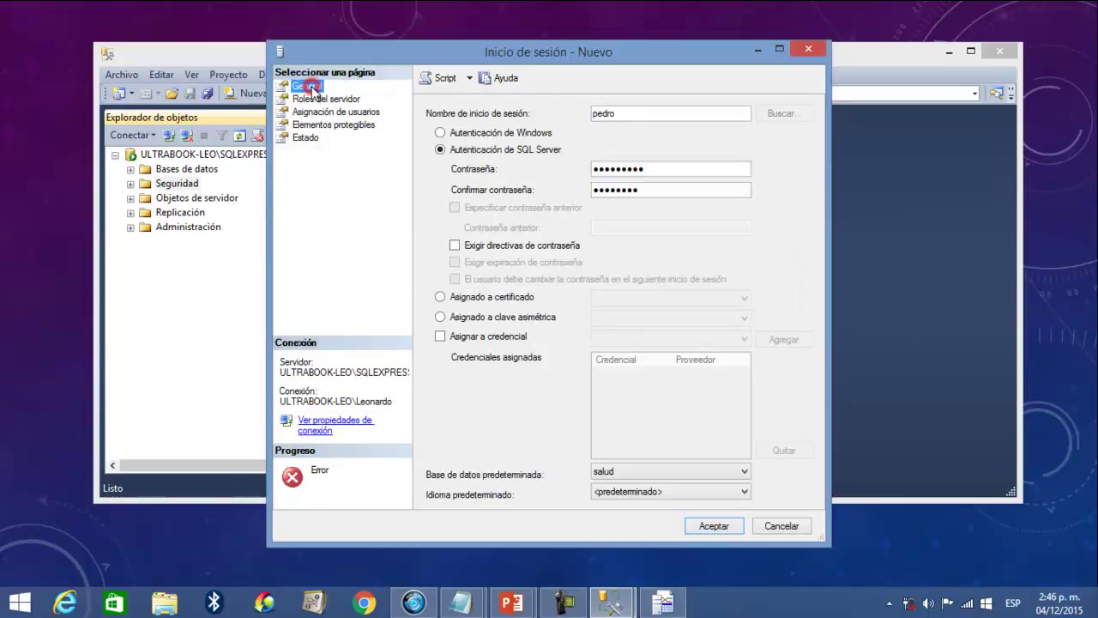
{"action": "left_click", "coordinate": [647, 190]}
{"action": "type", "text": "9"}
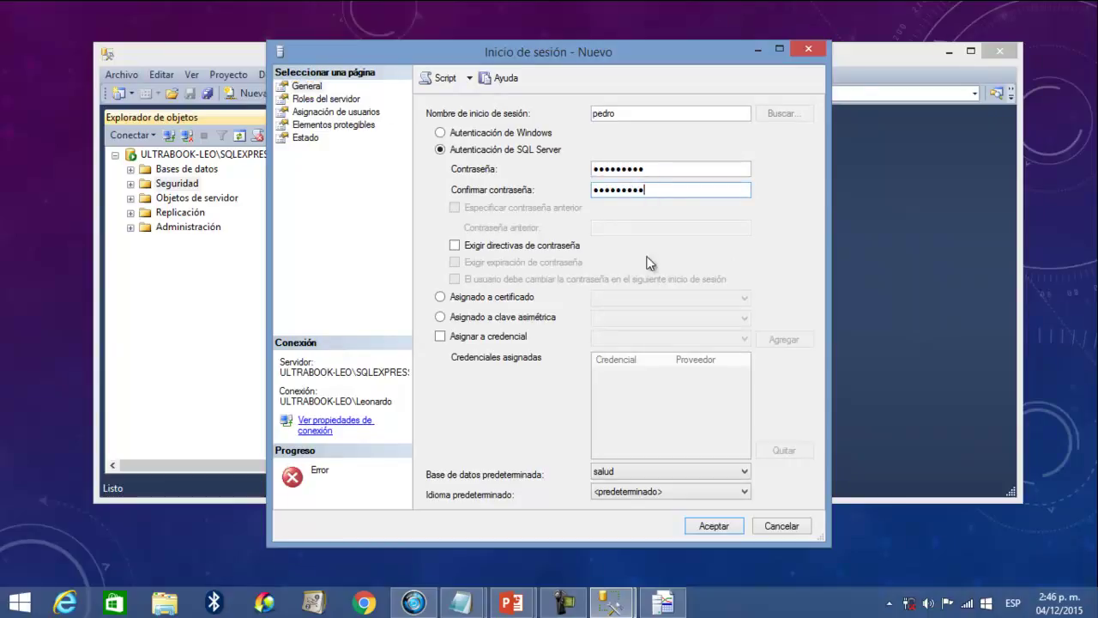
{"action": "left_click", "coordinate": [713, 527]}
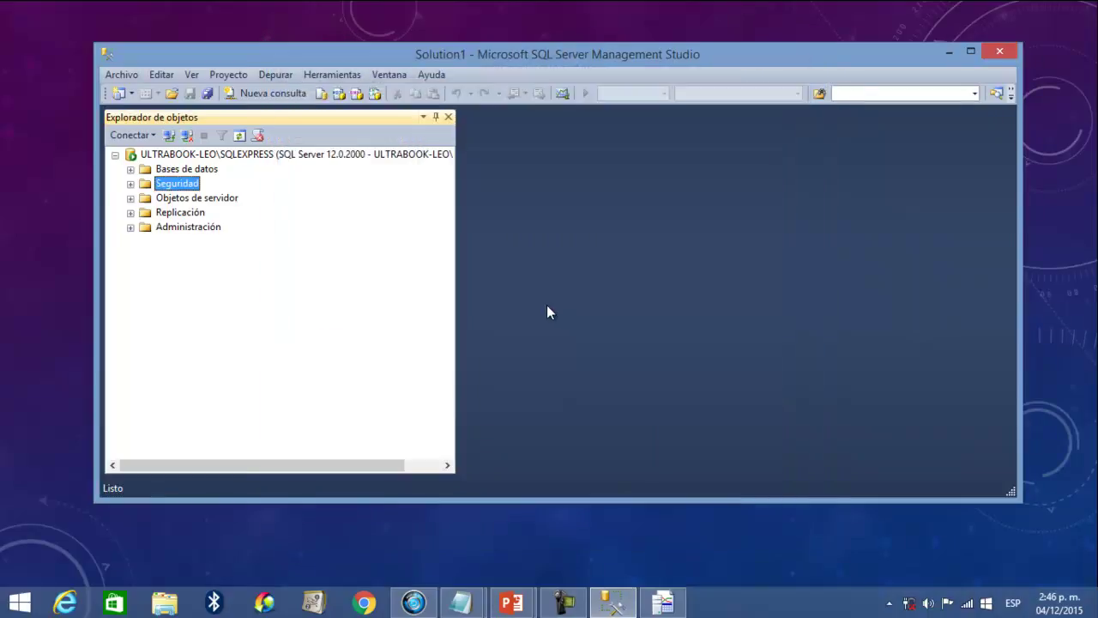
- Bring Notepad's Monitor.sql to the front from the taskbar
{"action": "left_click", "coordinate": [577, 607]}
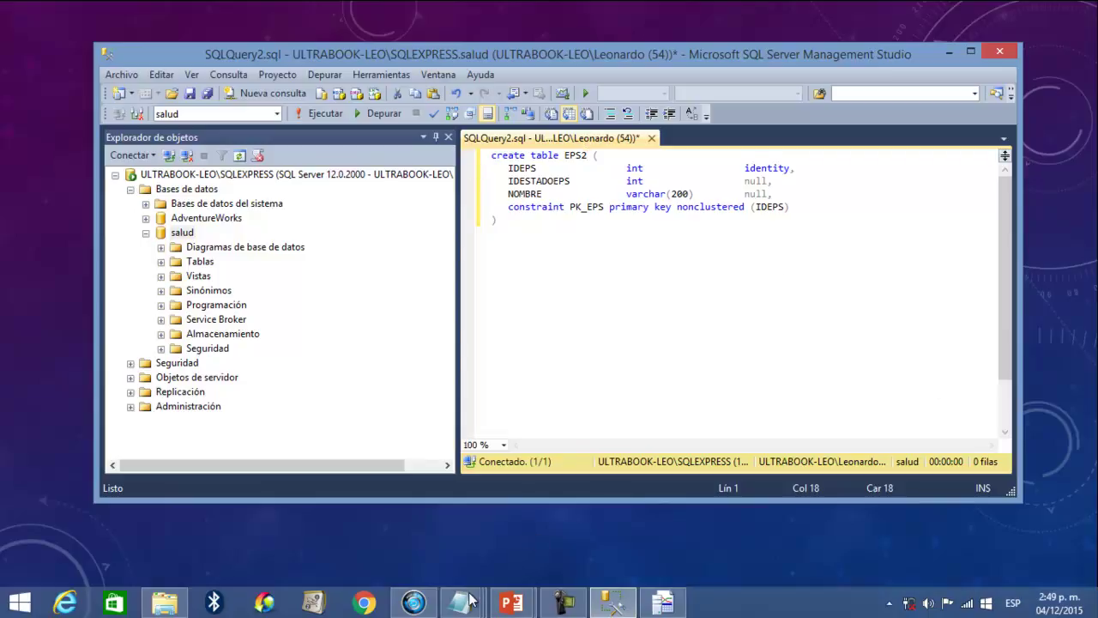
- Copy the ESTADOEPS and ESTADOPERSONA definitions from SQLServer-Salud.txt, then return below EPS2 in the query
{"action": "mouse_move", "coordinate": [463, 600]}
{"action": "mouse_move", "coordinate": [520, 510]}
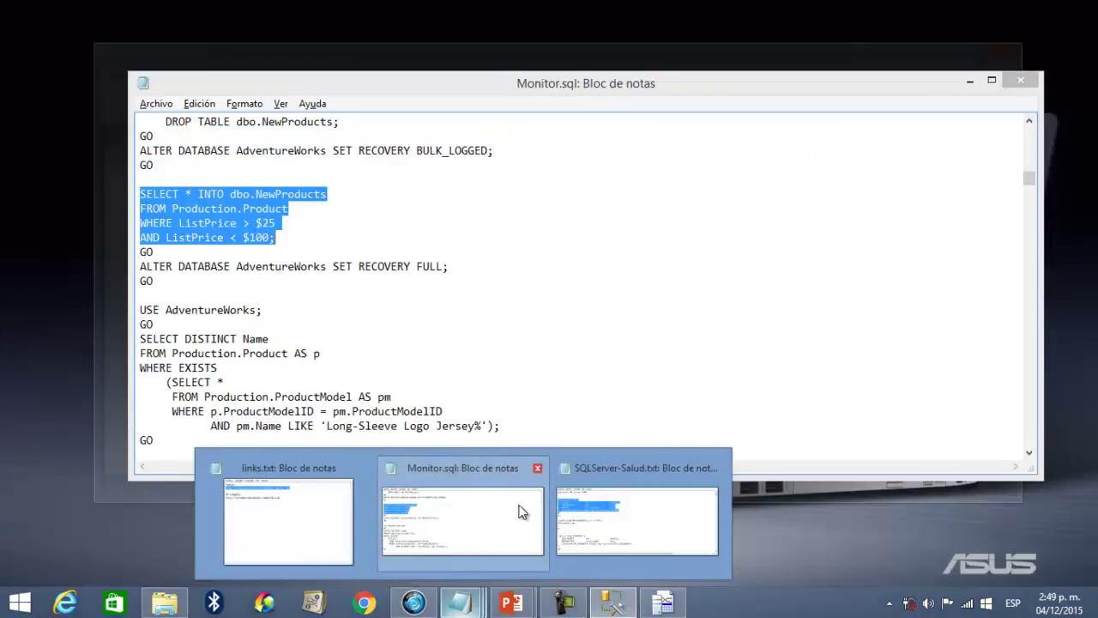
{"action": "left_click", "coordinate": [632, 485]}
{"action": "scroll", "coordinate": [347, 271], "scroll_direction": "down", "scroll_amount": 4}
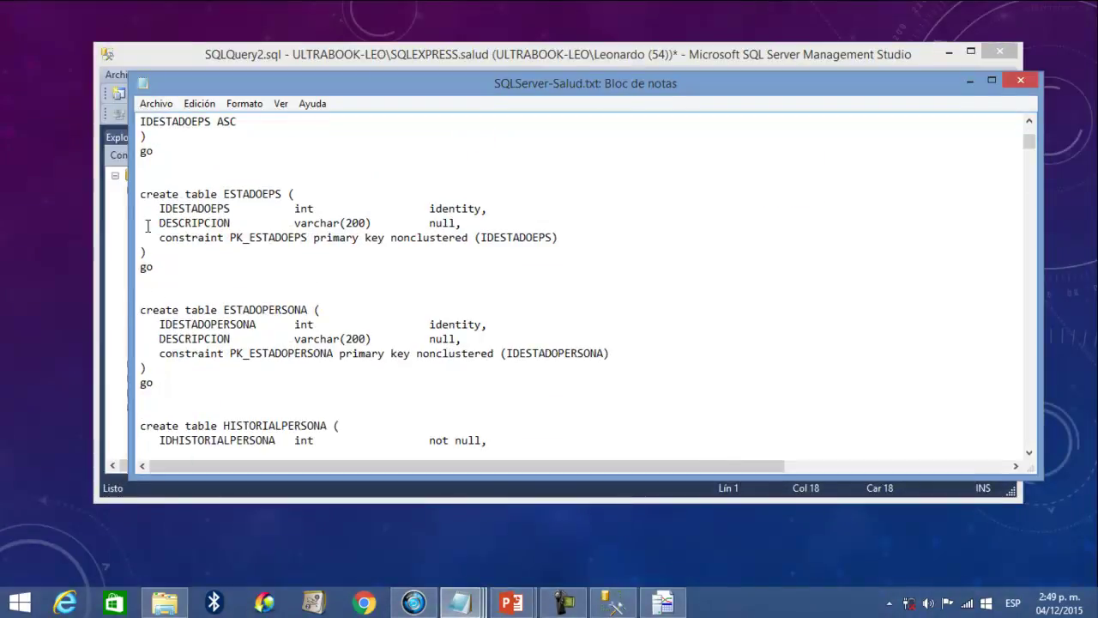
{"action": "left_click_drag", "start_coordinate": [139, 194], "coordinate": [162, 393]}
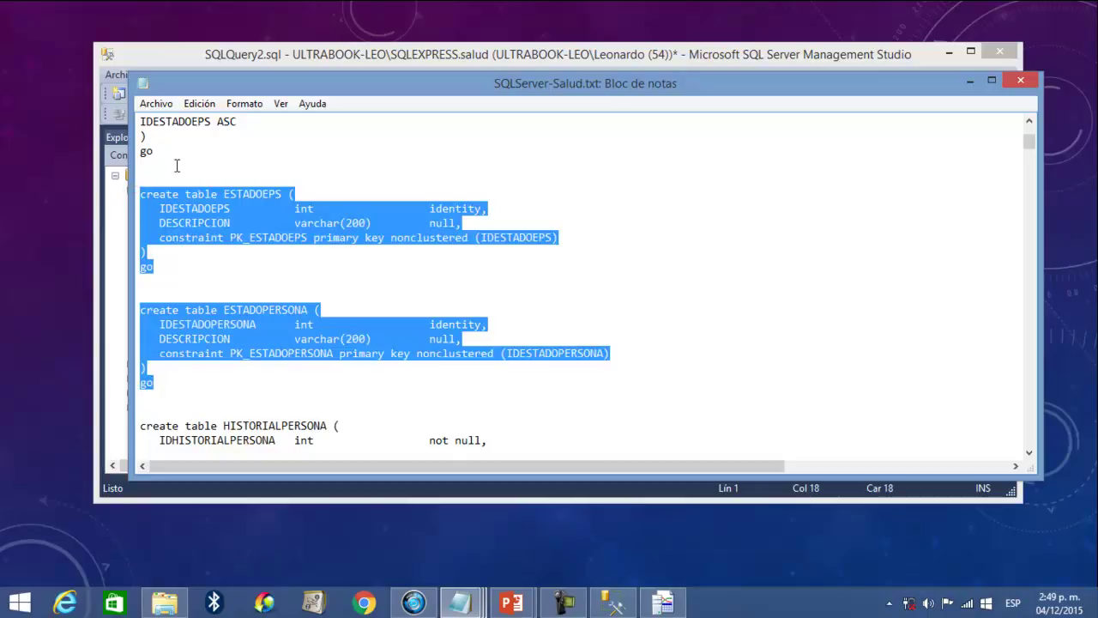
{"action": "left_click_drag", "start_coordinate": [141, 152], "coordinate": [174, 385]}
{"action": "right_click", "coordinate": [190, 322]}
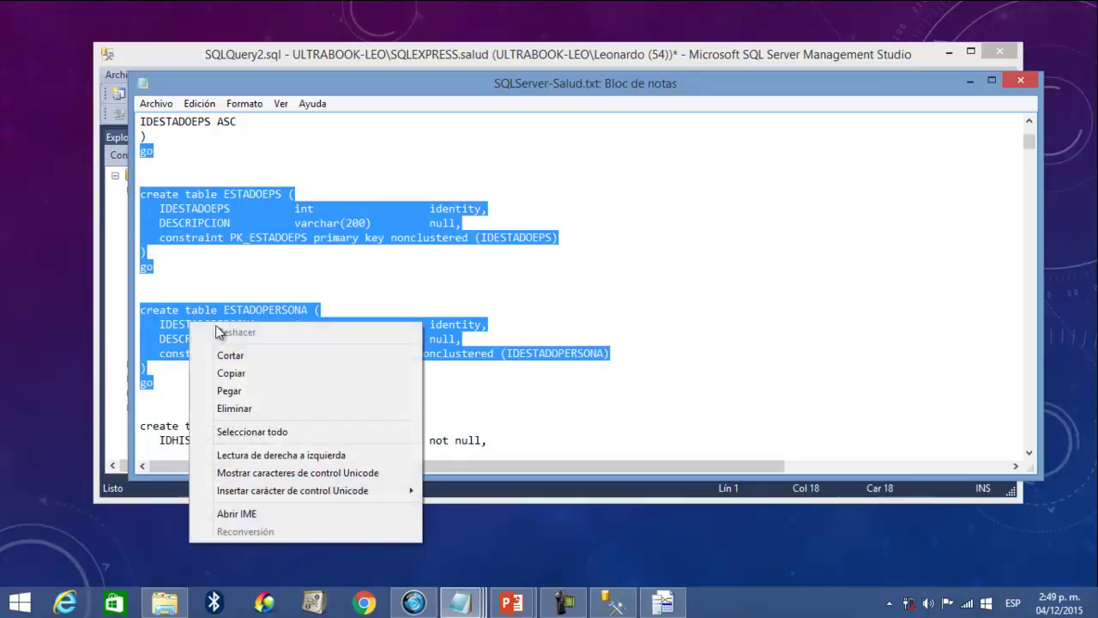
{"action": "left_click", "coordinate": [255, 374]}
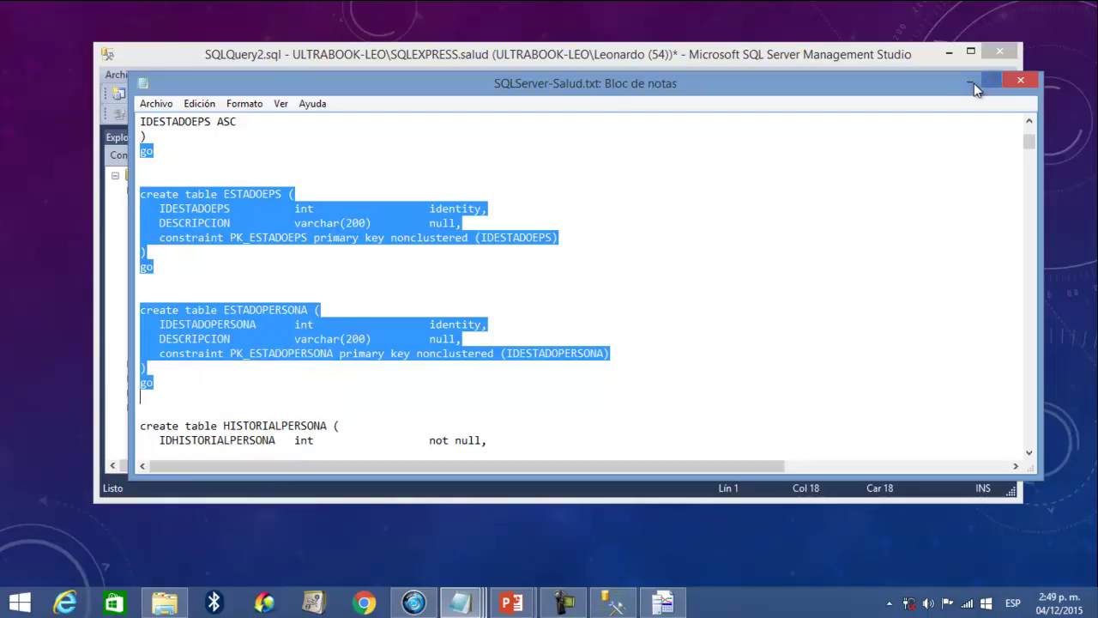
{"action": "left_click", "coordinate": [970, 80]}
{"action": "left_click", "coordinate": [544, 229]}
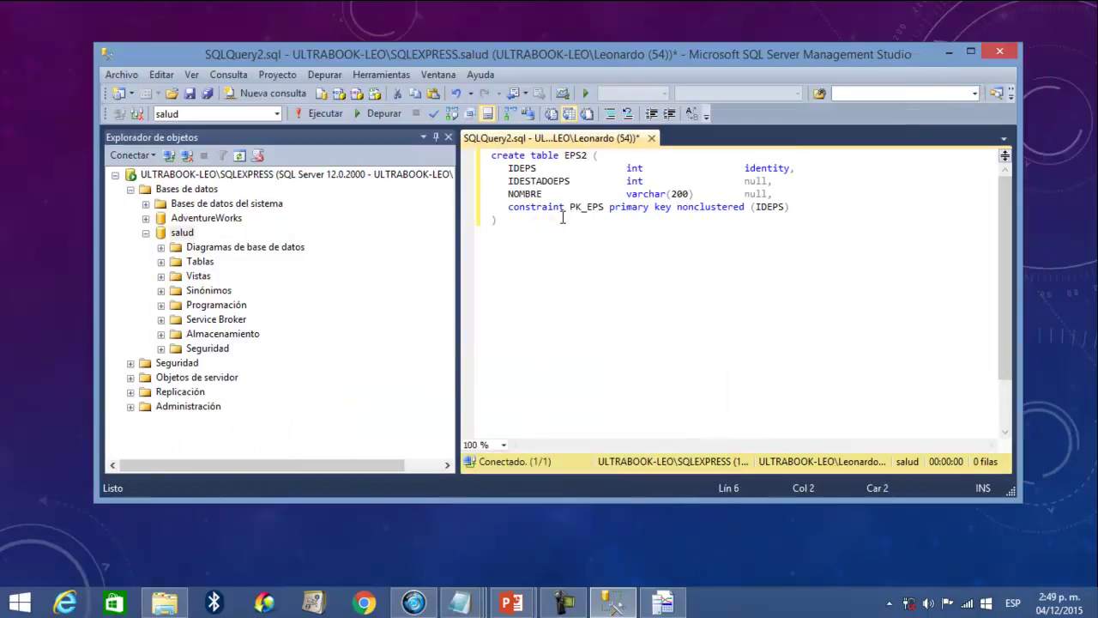
- Paste the table definitions and rename them ESTADOEPS2 and ESTADOPERSONA2
{"action": "key", "text": "ctrl+v"}
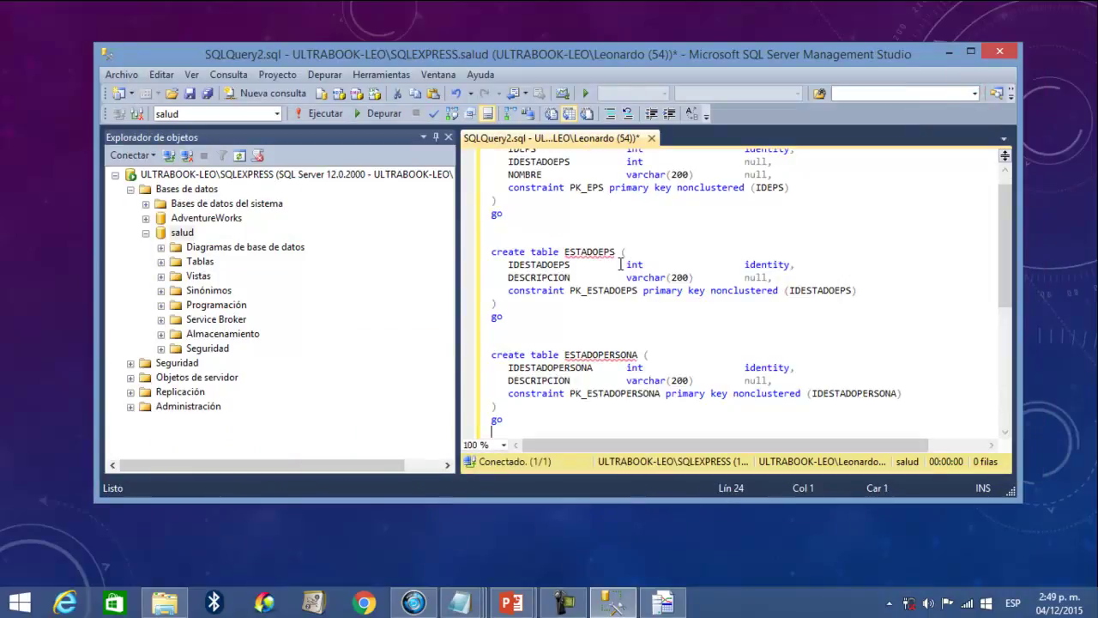
{"action": "left_click", "coordinate": [617, 251]}
{"action": "type", "text": "2"}
{"action": "left_click", "coordinate": [637, 354]}
{"action": "type", "text": "2"}
- Insert 'use salud;' as the script's first line
{"action": "scroll", "coordinate": [710, 347], "scroll_direction": "up", "scroll_amount": 1}
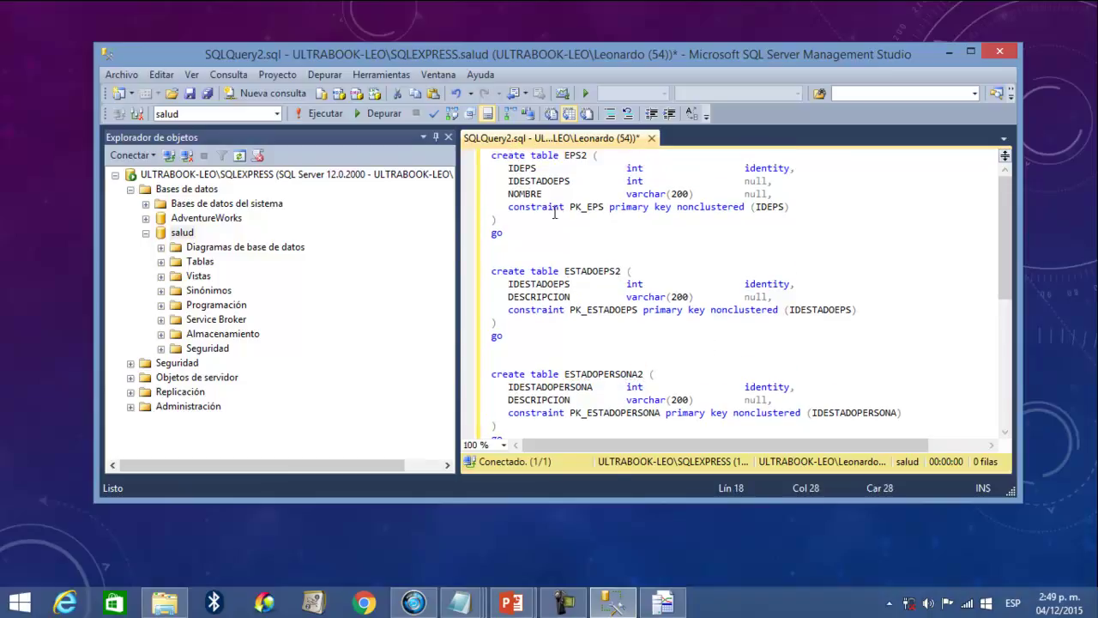
{"action": "left_click", "coordinate": [490, 154]}
{"action": "key", "text": "Return"}
{"action": "key", "text": "Up"}
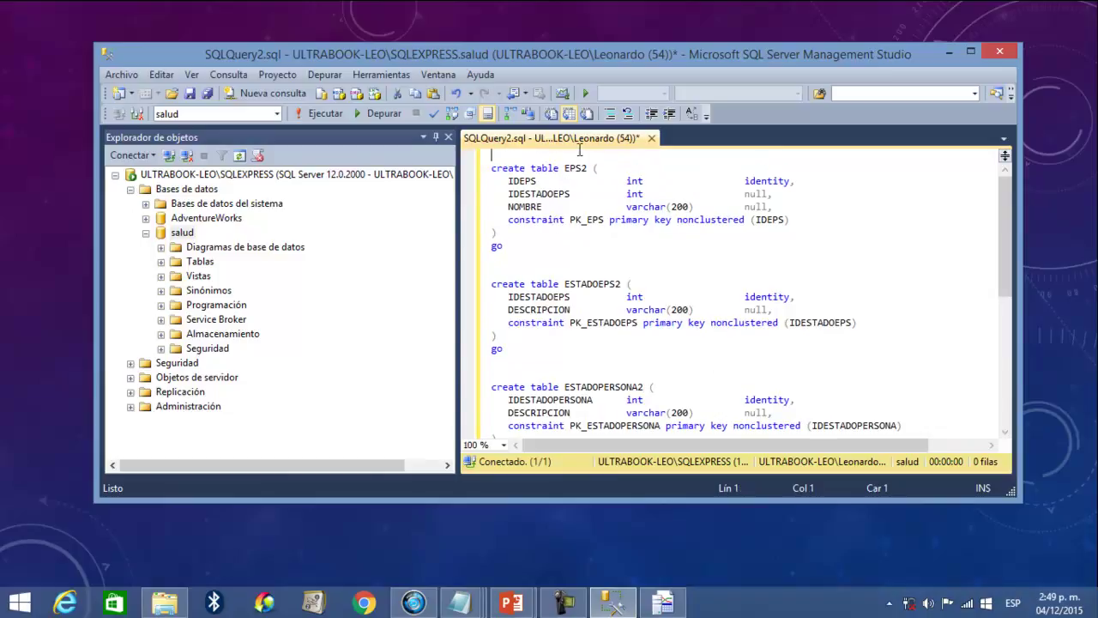
{"action": "type", "text": "use "}
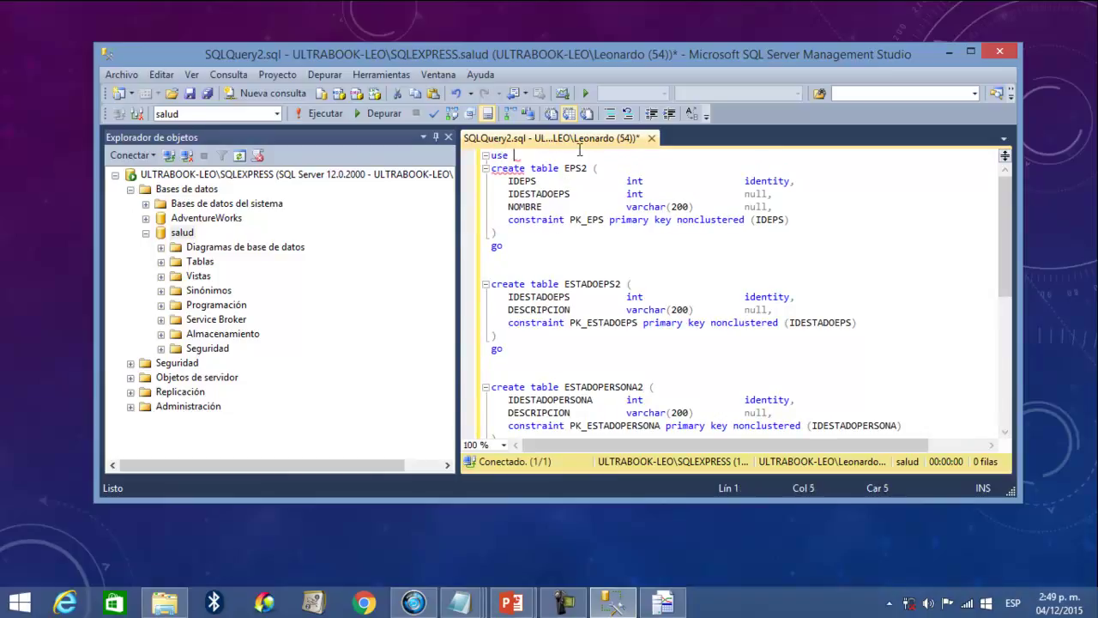
{"action": "type", "text": "salud"}
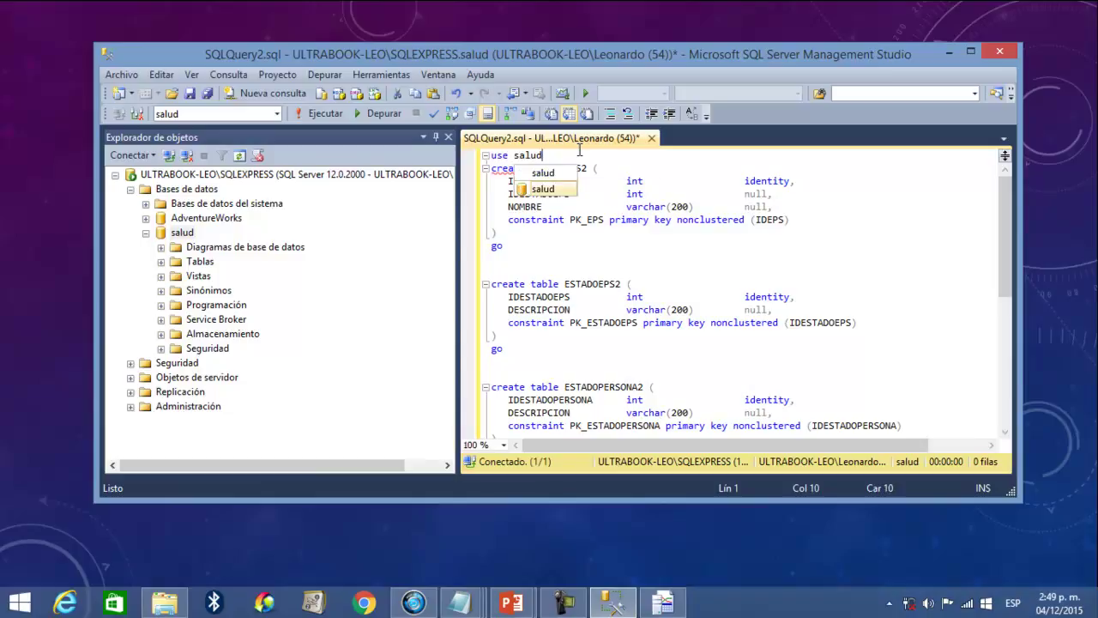
{"action": "type", "text": ";"}
{"action": "key", "text": "Return"}
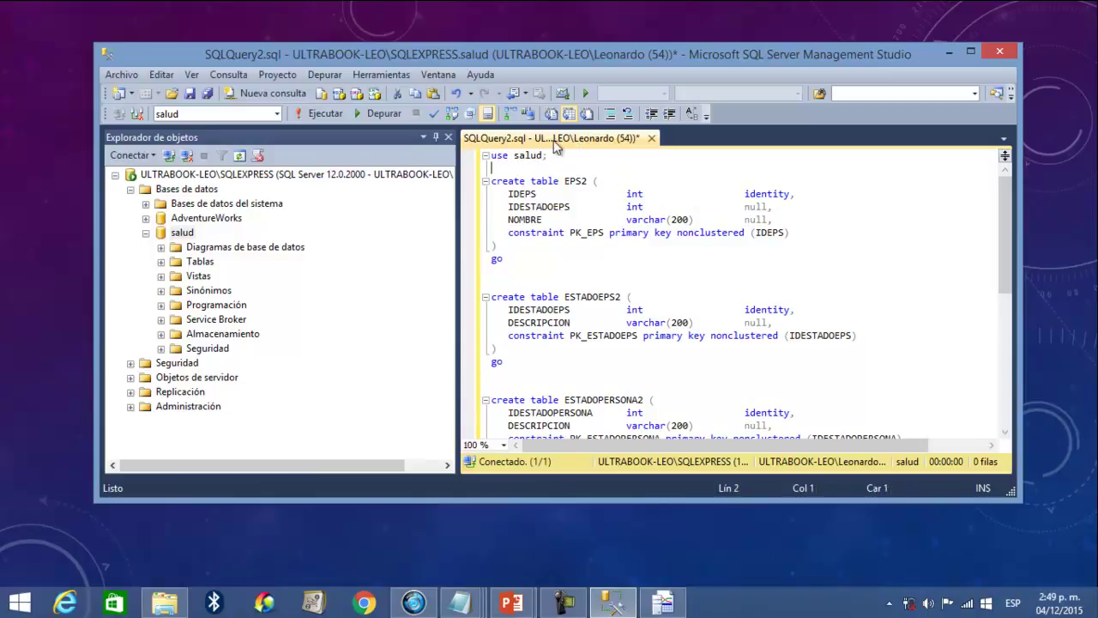
- Run the script, then append 2 to the duplicate primary key constraint names
{"action": "left_click", "coordinate": [326, 113]}
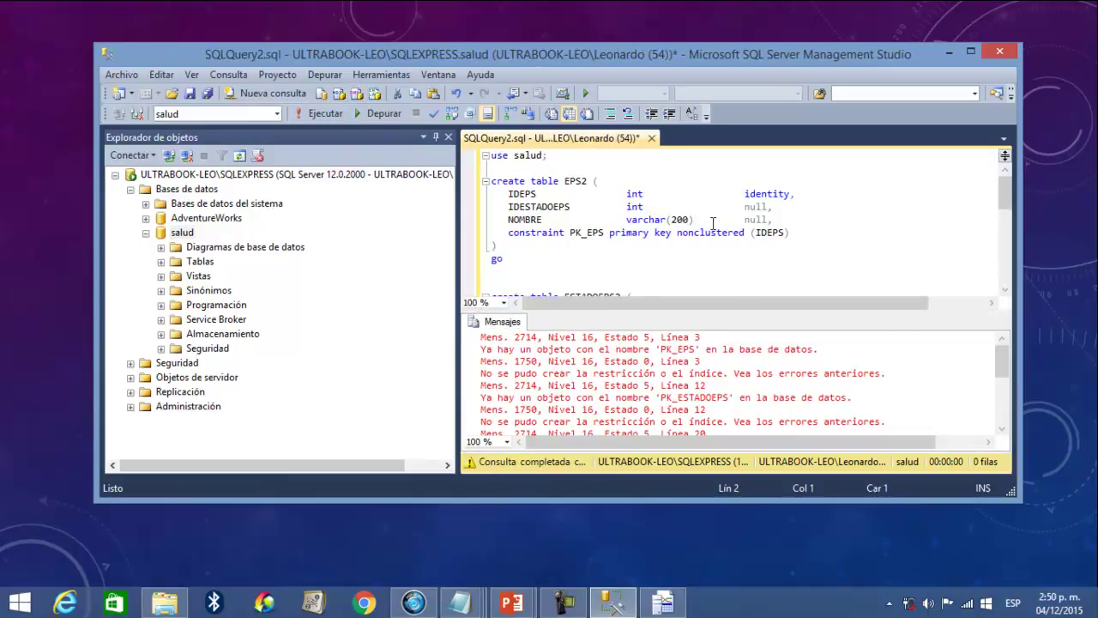
{"action": "scroll", "coordinate": [726, 302], "scroll_direction": "down", "scroll_amount": 1}
{"action": "scroll", "coordinate": [729, 296], "scroll_direction": "up", "scroll_amount": 1}
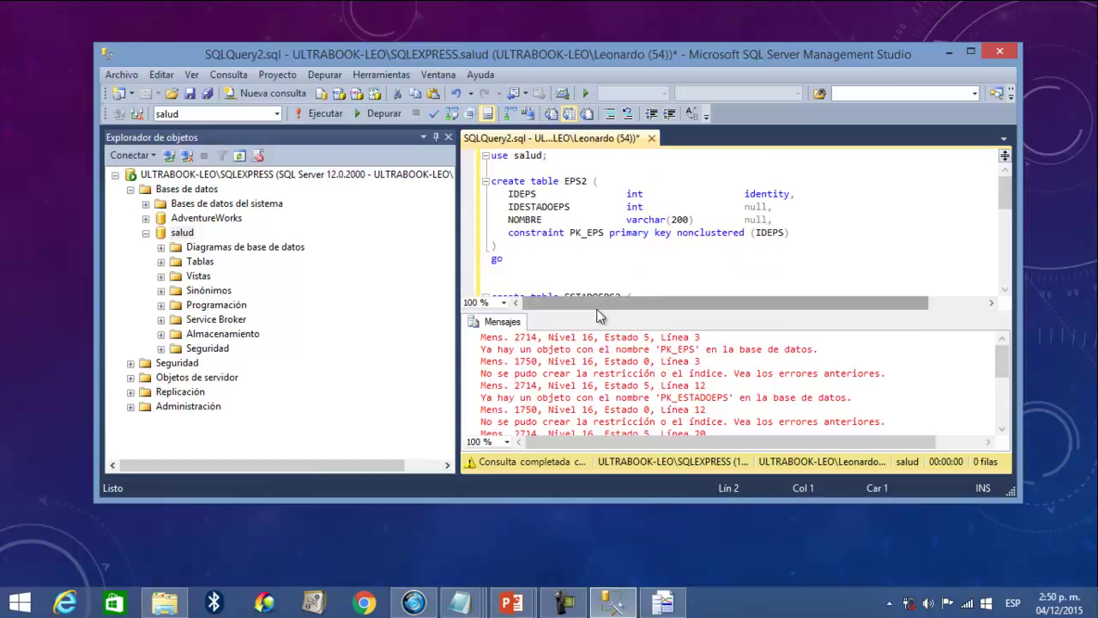
{"action": "left_click_drag", "start_coordinate": [603, 310], "coordinate": [609, 370]}
{"action": "left_click", "coordinate": [603, 235]}
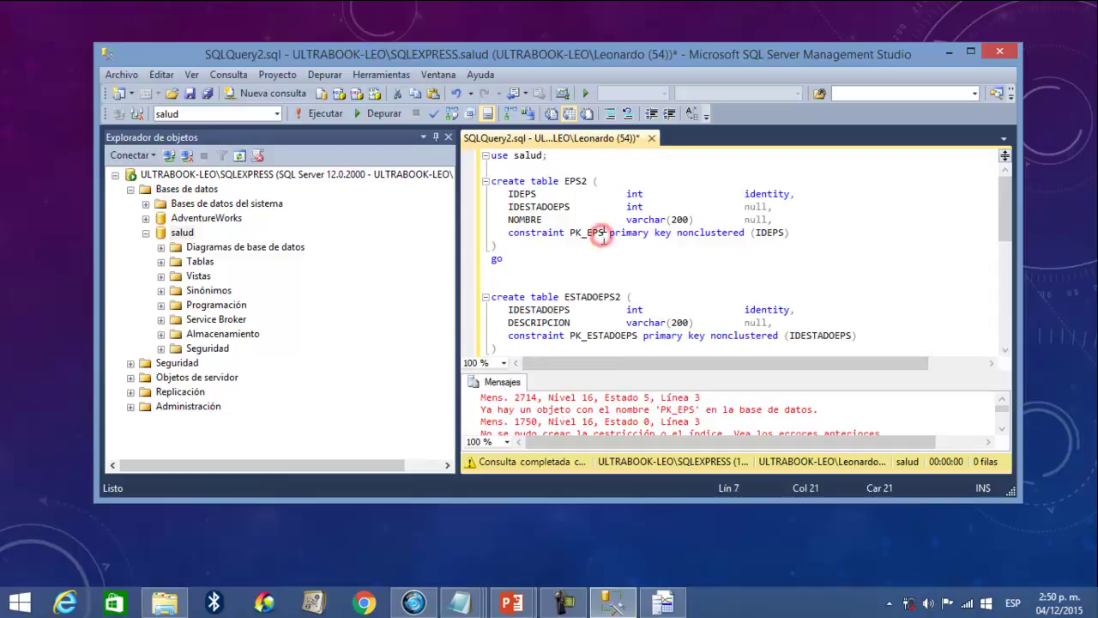
{"action": "scroll", "coordinate": [602, 236], "scroll_direction": "down", "scroll_amount": 2}
{"action": "scroll", "coordinate": [602, 238], "scroll_direction": "down", "scroll_amount": 2}
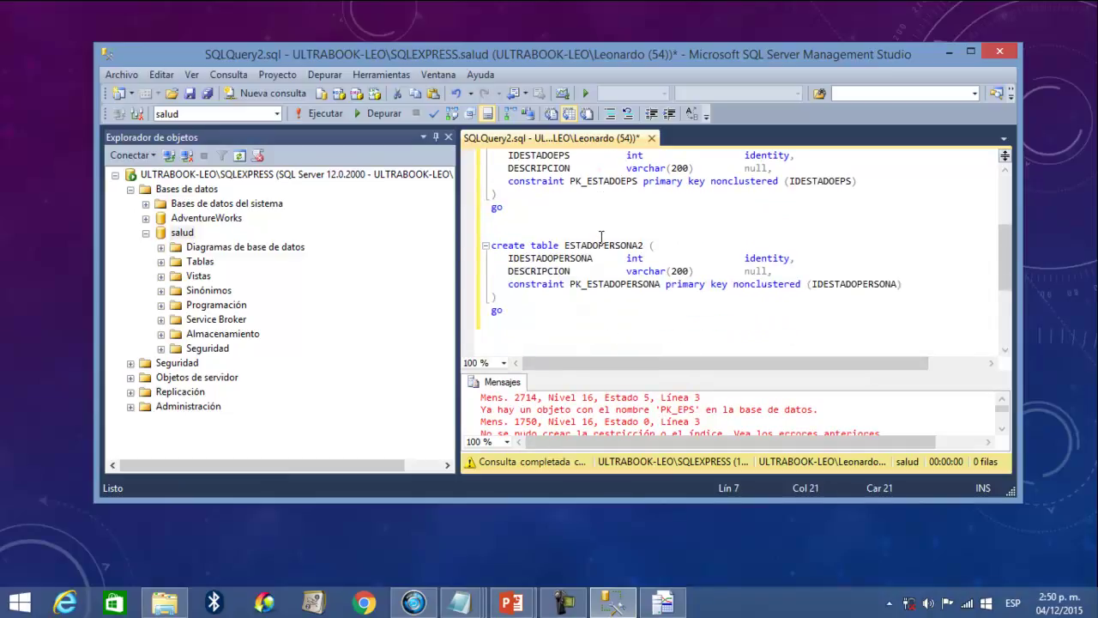
{"action": "scroll", "coordinate": [602, 236], "scroll_direction": "up", "scroll_amount": 4}
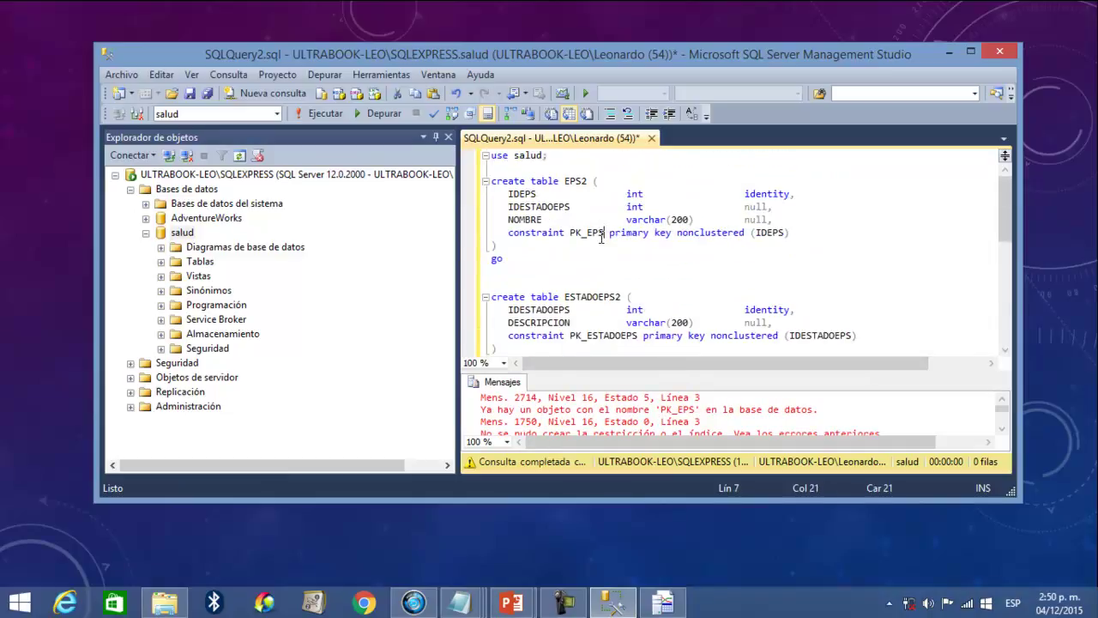
{"action": "type", "text": "2"}
{"action": "type", "text": "2"}
{"action": "scroll", "coordinate": [630, 331], "scroll_direction": "down", "scroll_amount": 6}
{"action": "left_click", "coordinate": [661, 209]}
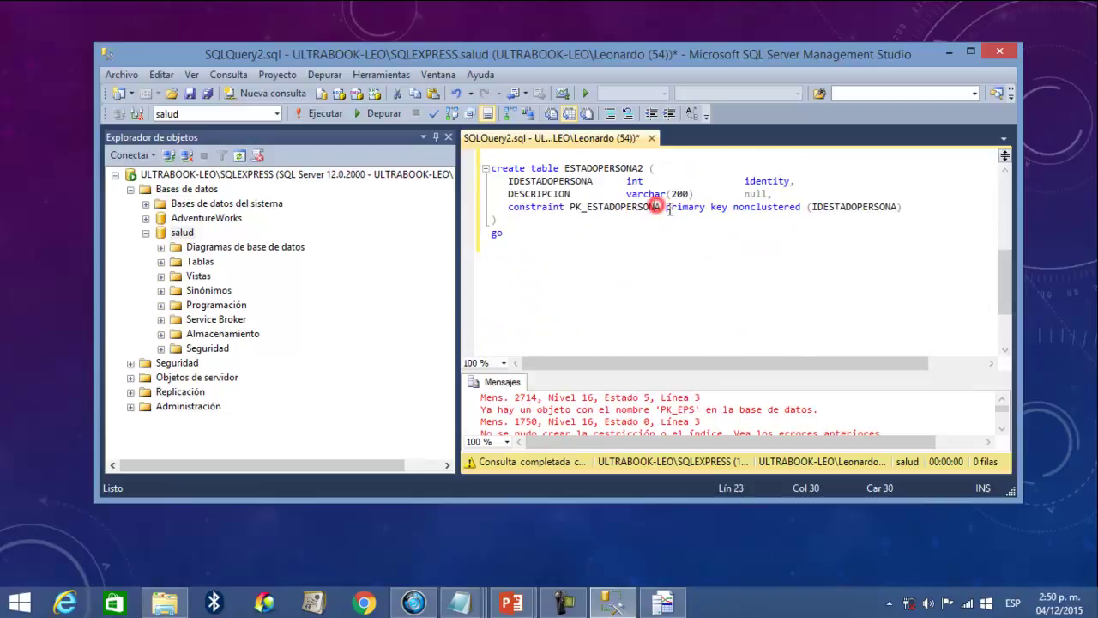
{"action": "type", "text": "2"}
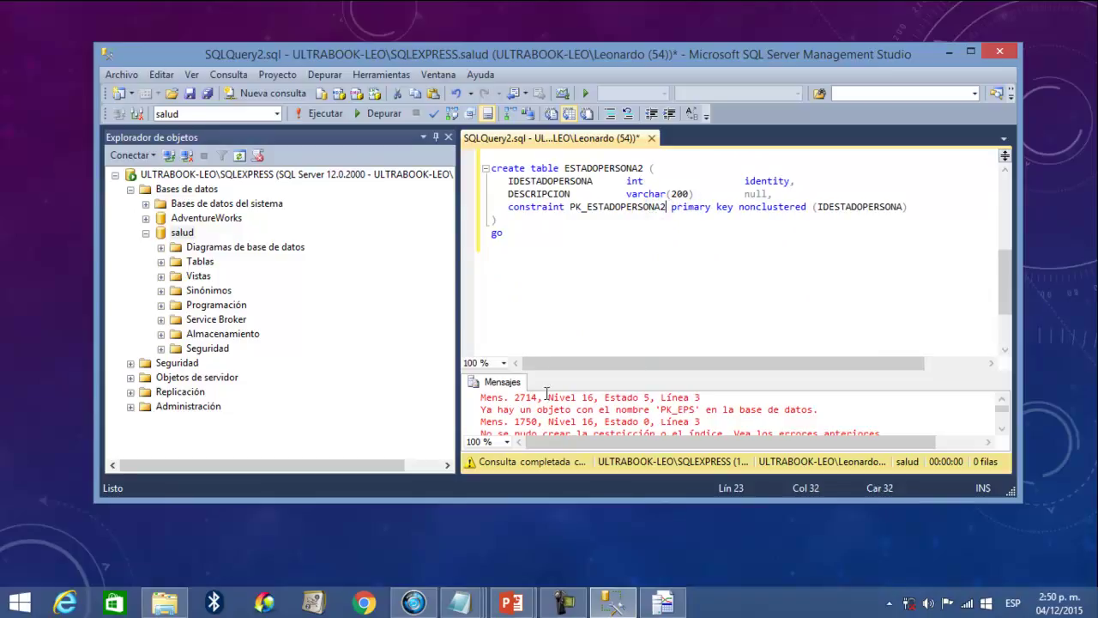
- Run the corrected script again and review its successful completion
{"action": "left_click_drag", "start_coordinate": [544, 371], "coordinate": [544, 308]}
{"action": "left_click", "coordinate": [322, 113]}
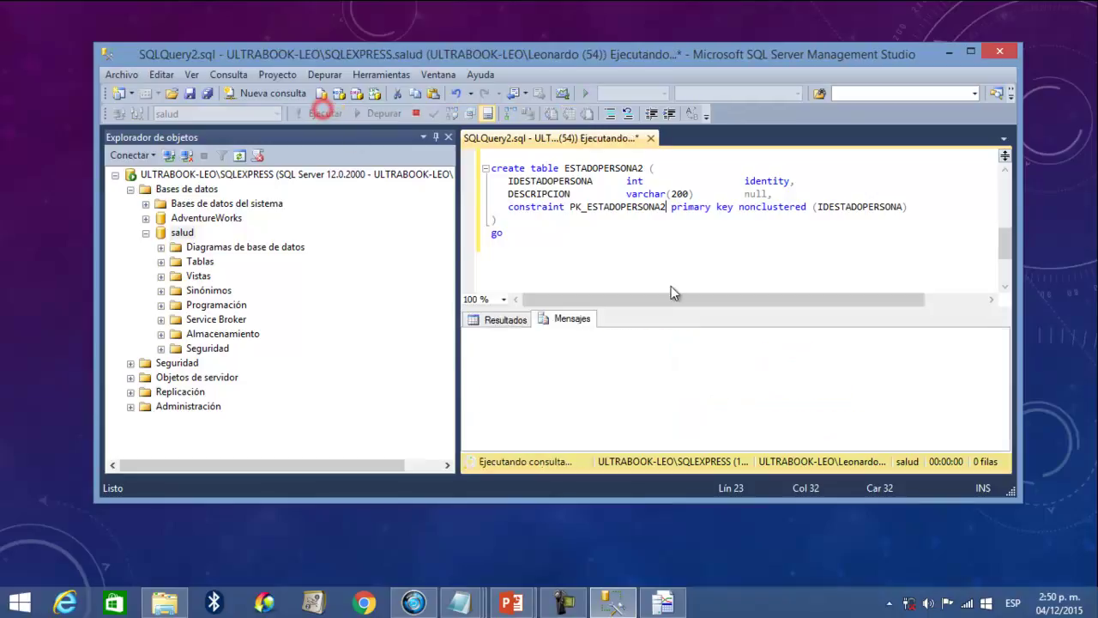
{"action": "left_click_drag", "start_coordinate": [703, 336], "coordinate": [497, 336]}
{"action": "left_click", "coordinate": [615, 264]}
{"action": "scroll", "coordinate": [609, 262], "scroll_direction": "up", "scroll_amount": 2}
{"action": "scroll", "coordinate": [610, 262], "scroll_direction": "up", "scroll_amount": 4}
{"action": "scroll", "coordinate": [607, 255], "scroll_direction": "down", "scroll_amount": 8}
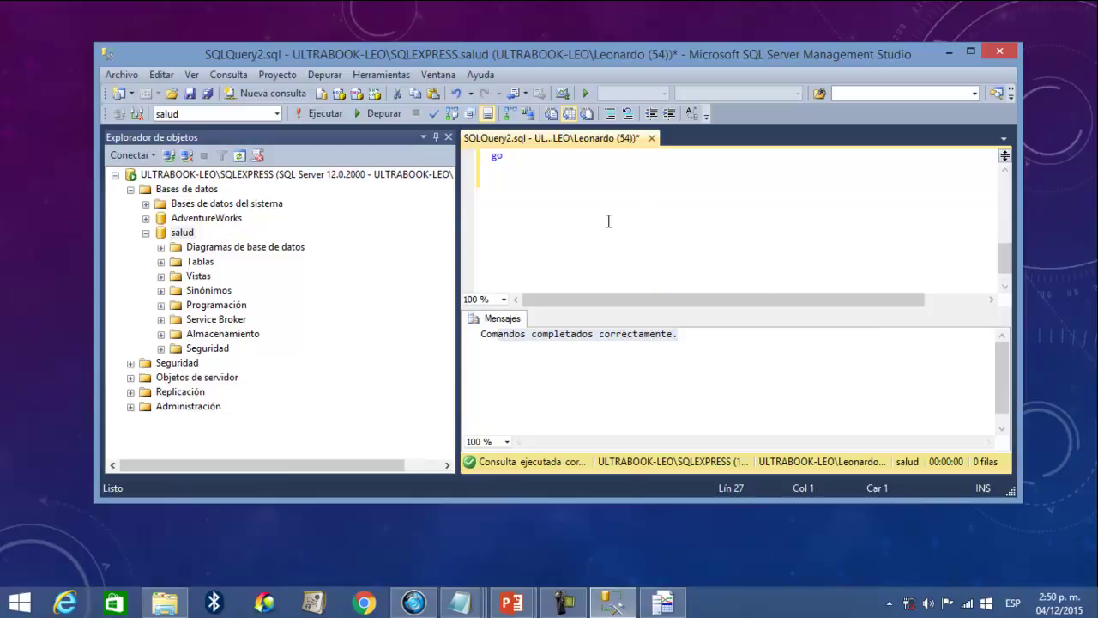
{"action": "scroll", "coordinate": [604, 221], "scroll_direction": "up", "scroll_amount": 5}
{"action": "scroll", "coordinate": [601, 258], "scroll_direction": "down", "scroll_amount": 1}
{"action": "left_click_drag", "start_coordinate": [588, 307], "coordinate": [586, 367]}
{"action": "scroll", "coordinate": [525, 318], "scroll_direction": "down", "scroll_amount": 3}
{"action": "scroll", "coordinate": [525, 318], "scroll_direction": "up", "scroll_amount": 2}
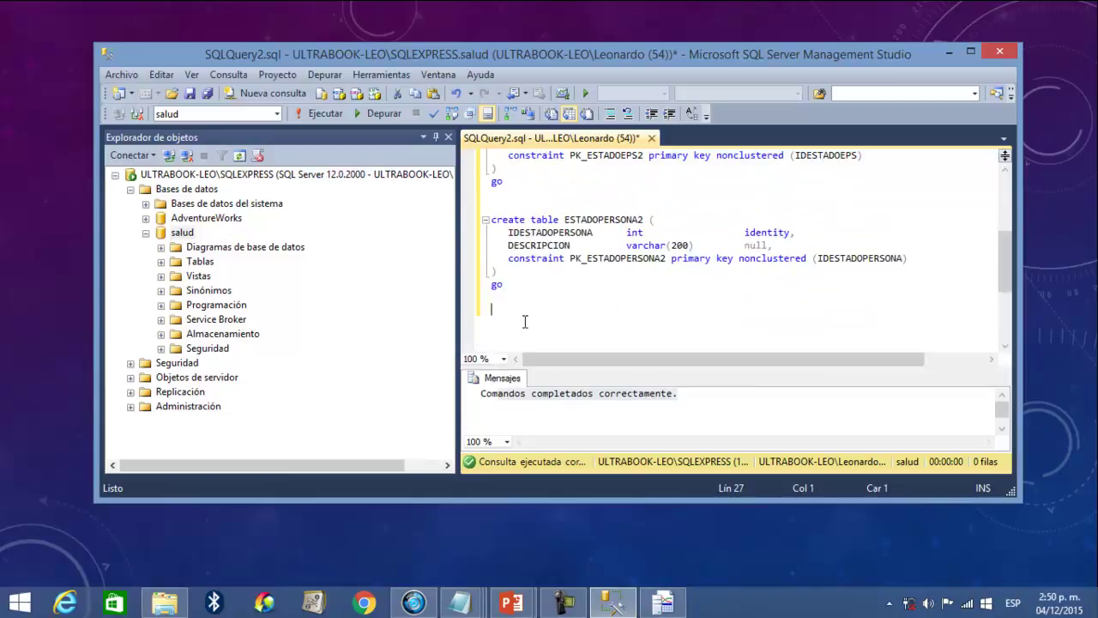
- Renumber the EPS2 and ESTADOEPS2 constraint suffixes to 4 and 5
{"action": "left_click_drag", "start_coordinate": [523, 287], "coordinate": [422, 181]}
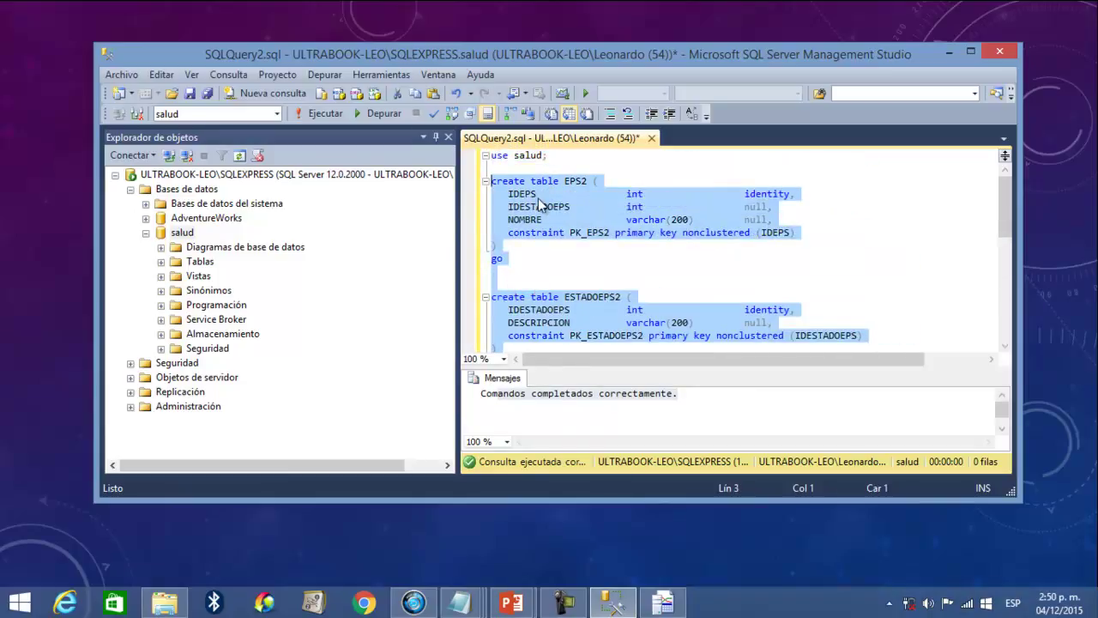
{"action": "left_click", "coordinate": [587, 181]}
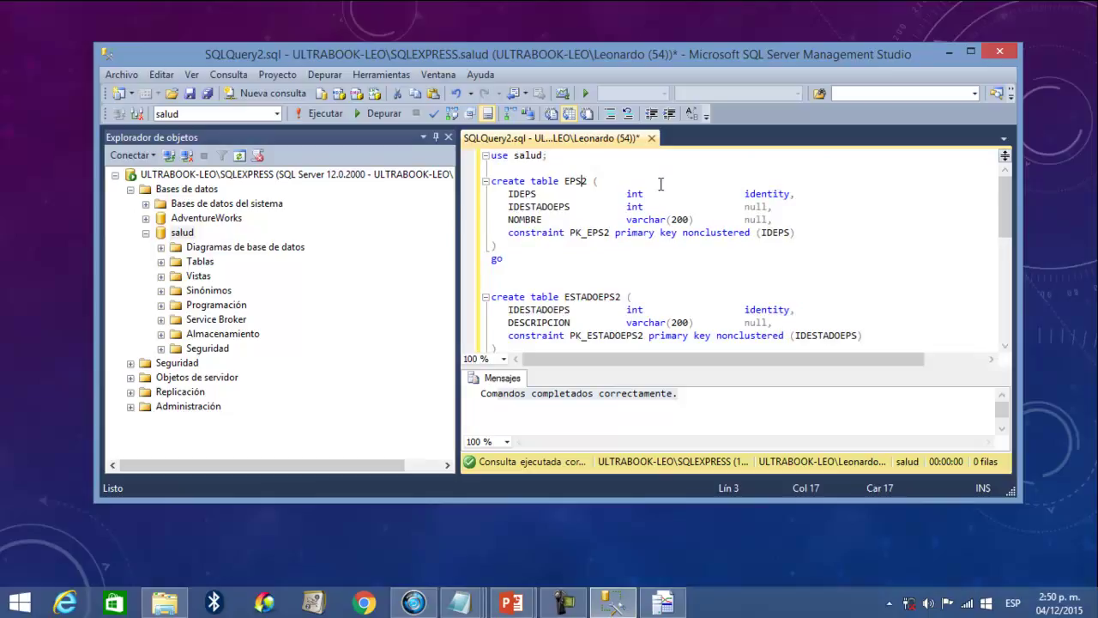
{"action": "key", "text": "Down"}
{"action": "key", "text": "Down"}
{"action": "key", "text": "Down"}
{"action": "key", "text": "Down"}
{"action": "key", "text": "Right"}
{"action": "key", "text": "Right"}
{"action": "key", "text": "Right"}
{"action": "key", "text": "Right"}
{"action": "key", "text": "Right"}
{"action": "key", "text": "Right"}
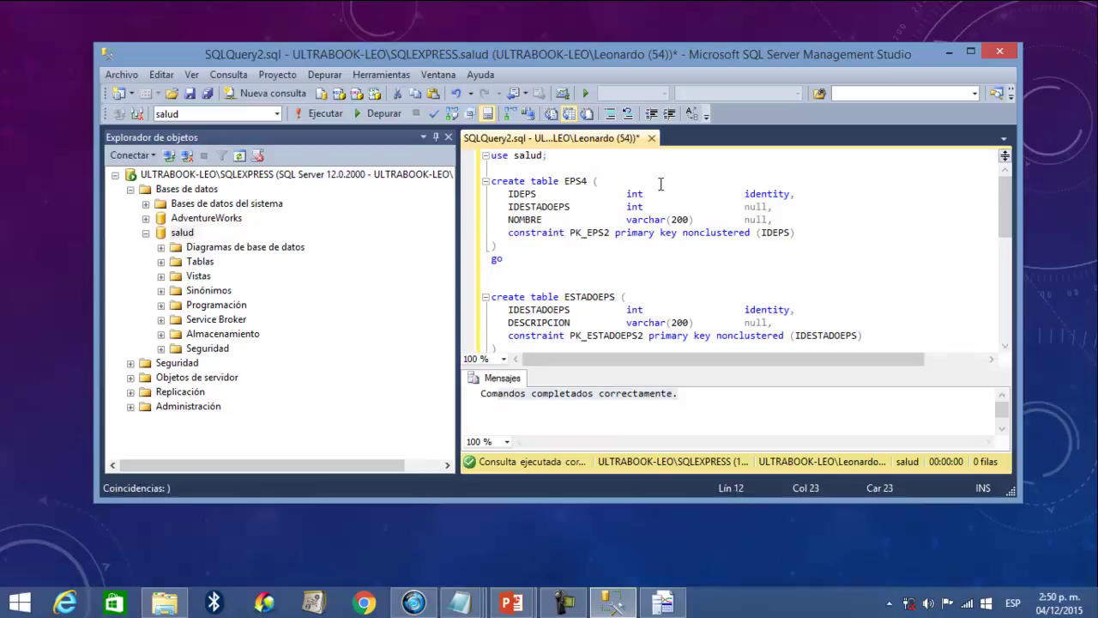
{"action": "key", "text": "Up"}
{"action": "key", "text": "Up"}
{"action": "key", "text": "Up"}
{"action": "key", "text": "Up"}
{"action": "key", "text": "Up"}
{"action": "key", "text": "Up"}
{"action": "key", "text": "Up"}
{"action": "key", "text": "Down"}
{"action": "key", "text": "Up"}
{"action": "key", "text": "Delete"}
{"action": "type", "text": "4"}
{"action": "key", "text": "Down"}
{"action": "key", "text": "Down"}
{"action": "key", "text": "Down"}
{"action": "key", "text": "Down"}
{"action": "key", "text": "Delete"}
{"action": "type", "text": "5"}
- Rename ESTADOPERSONA2 and its primary key to ESTADOPERSONA6 and run the script
{"action": "scroll", "coordinate": [650, 205], "scroll_direction": "down", "scroll_amount": 3}
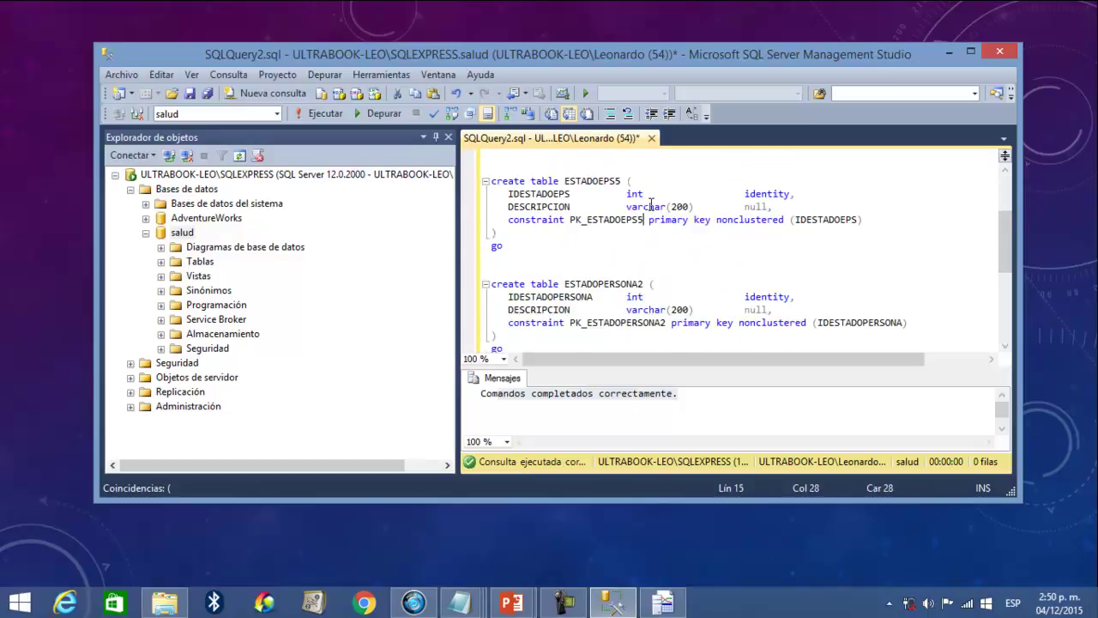
{"action": "left_click", "coordinate": [638, 284]}
{"action": "key", "text": "Delete"}
{"action": "type", "text": "6"}
{"action": "left_click", "coordinate": [661, 322]}
{"action": "key", "text": "Delete"}
{"action": "type", "text": "6"}
{"action": "scroll", "coordinate": [644, 309], "scroll_direction": "down", "scroll_amount": 4}
{"action": "scroll", "coordinate": [639, 304], "scroll_direction": "up", "scroll_amount": 5}
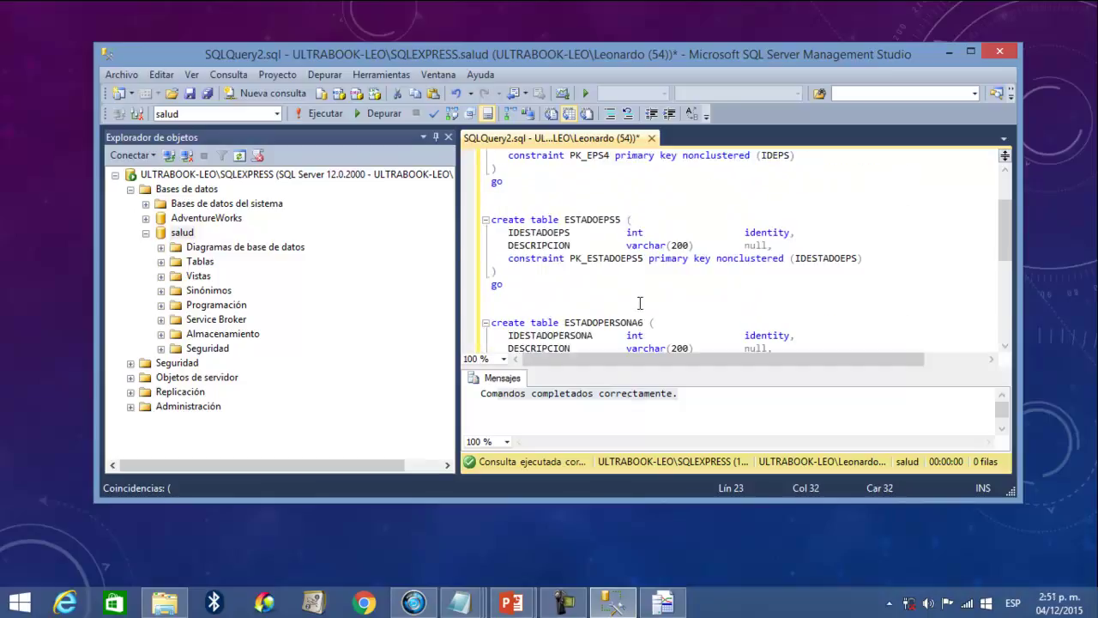
{"action": "left_click", "coordinate": [319, 113]}
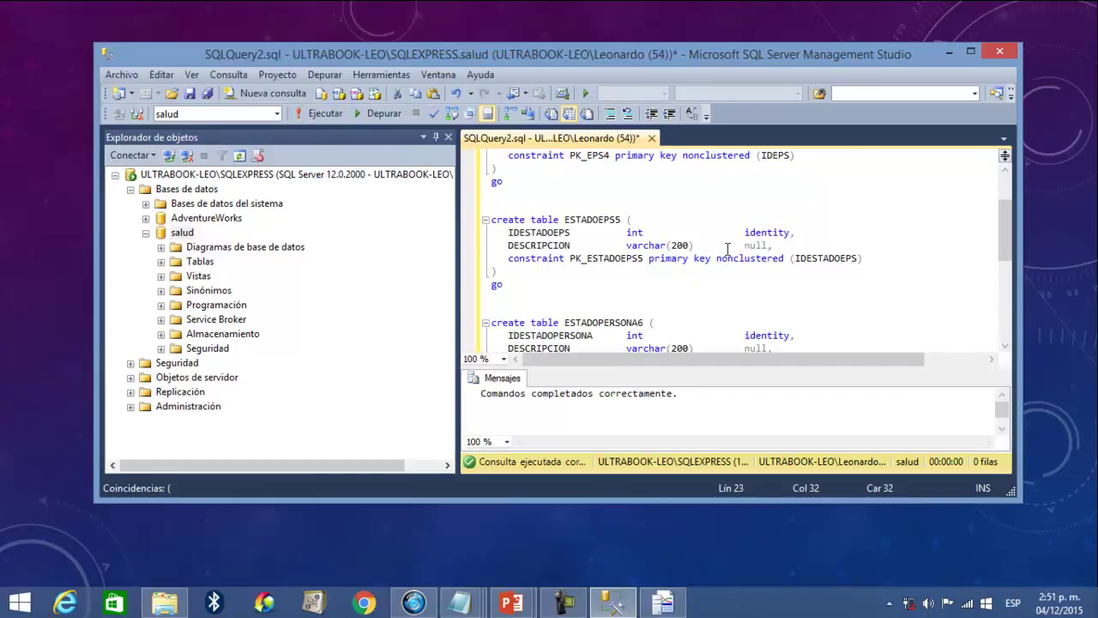
- Delete the create table statements from the query
{"action": "scroll", "coordinate": [635, 298], "scroll_direction": "down", "scroll_amount": 3}
{"action": "scroll", "coordinate": [635, 298], "scroll_direction": "up", "scroll_amount": 2}
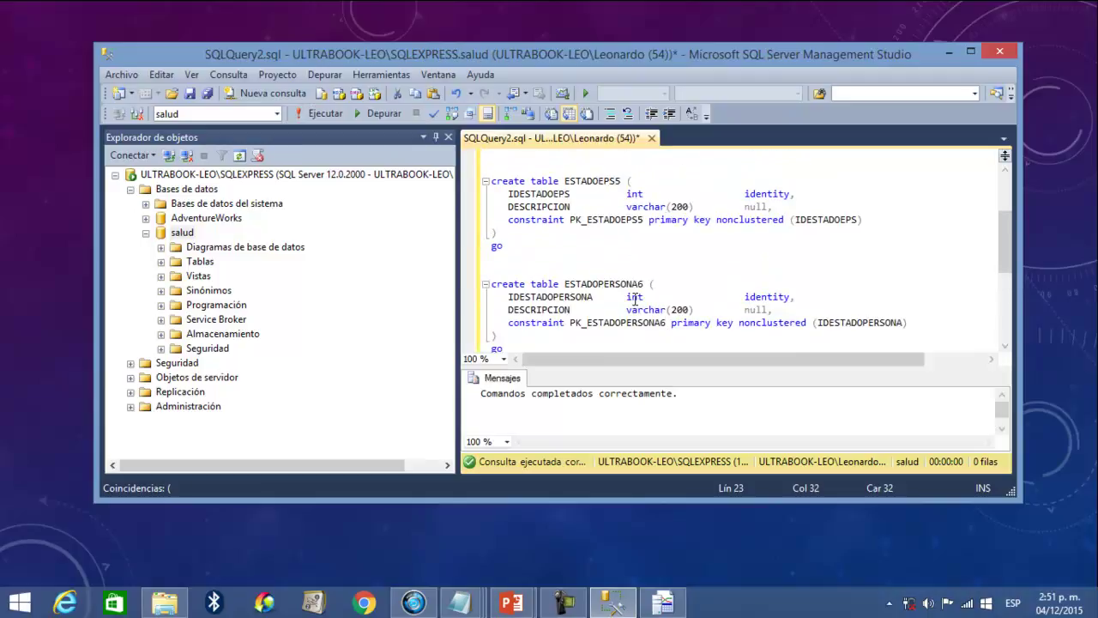
{"action": "scroll", "coordinate": [635, 299], "scroll_direction": "down", "scroll_amount": 2}
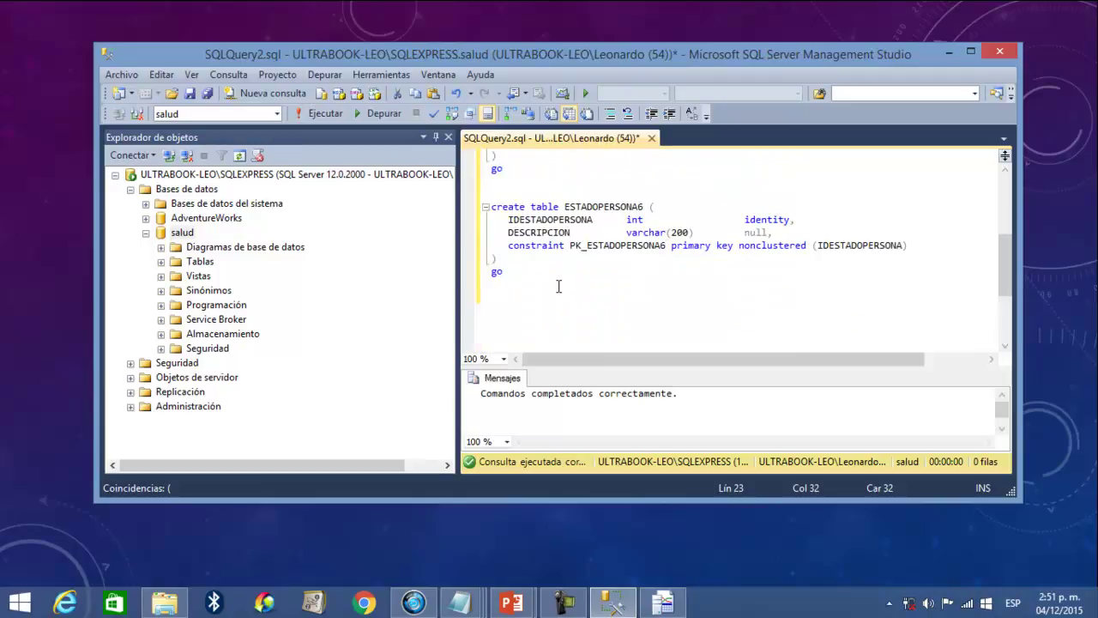
{"action": "scroll", "coordinate": [562, 294], "scroll_direction": "up", "scroll_amount": 2}
{"action": "left_click_drag", "start_coordinate": [916, 323], "coordinate": [460, 181]}
{"action": "key", "text": "Delete"}
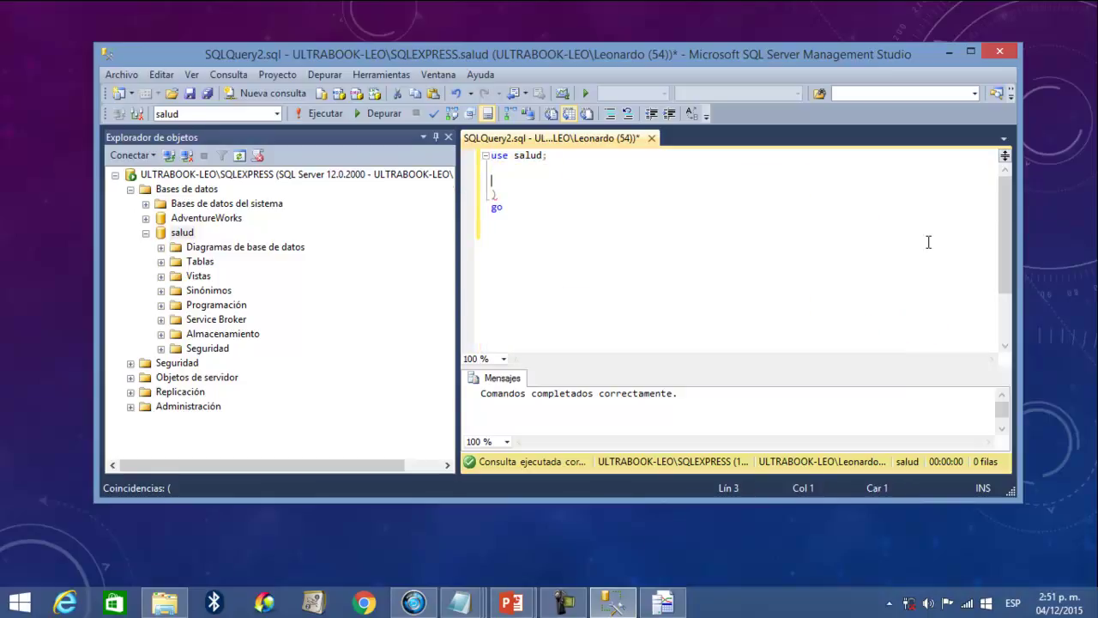
- Begin typing ALTER TABLE EPS2 SET, then abandon it and leave the editor empty
{"action": "type", "text": "ALE"}
{"action": "type", "text": "TER "}
{"action": "type", "text": "TABLE"}
{"action": "type", "text": " EPS"}
{"action": "type", "text": "2 "}
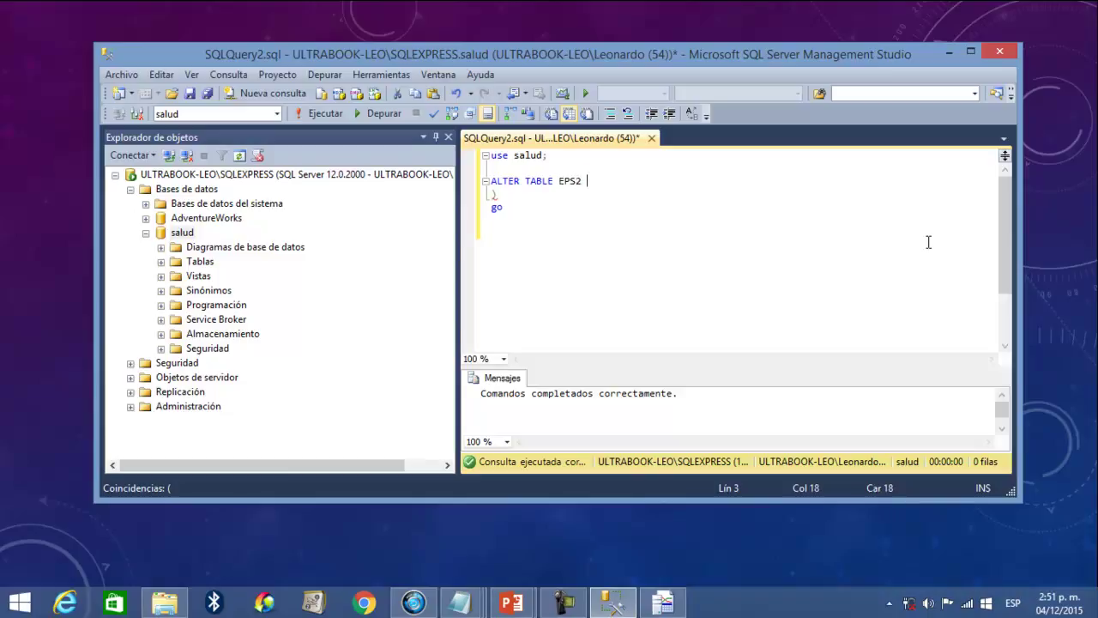
{"action": "type", "text": "se"}
{"action": "key", "text": "BackSpace"}
{"action": "type", "text": "SET M"}
{"action": "key", "text": "BackSpace"}
{"action": "key", "text": "BackSpace"}
{"action": "type", "text": "T"}
{"action": "left_click", "coordinate": [564, 602]}
{"action": "left_click", "coordinate": [982, 480]}
{"action": "left_click", "coordinate": [541, 211]}
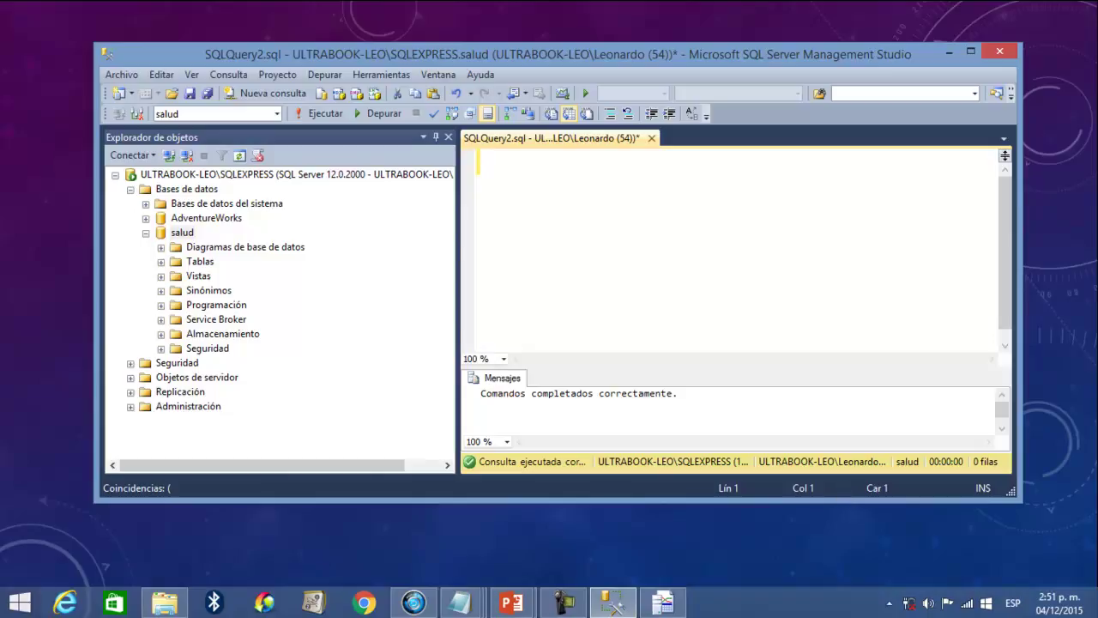
- Expand salud's Tablas folder to list EPS through TIPOSERVICIO
{"action": "left_click", "coordinate": [160, 261]}
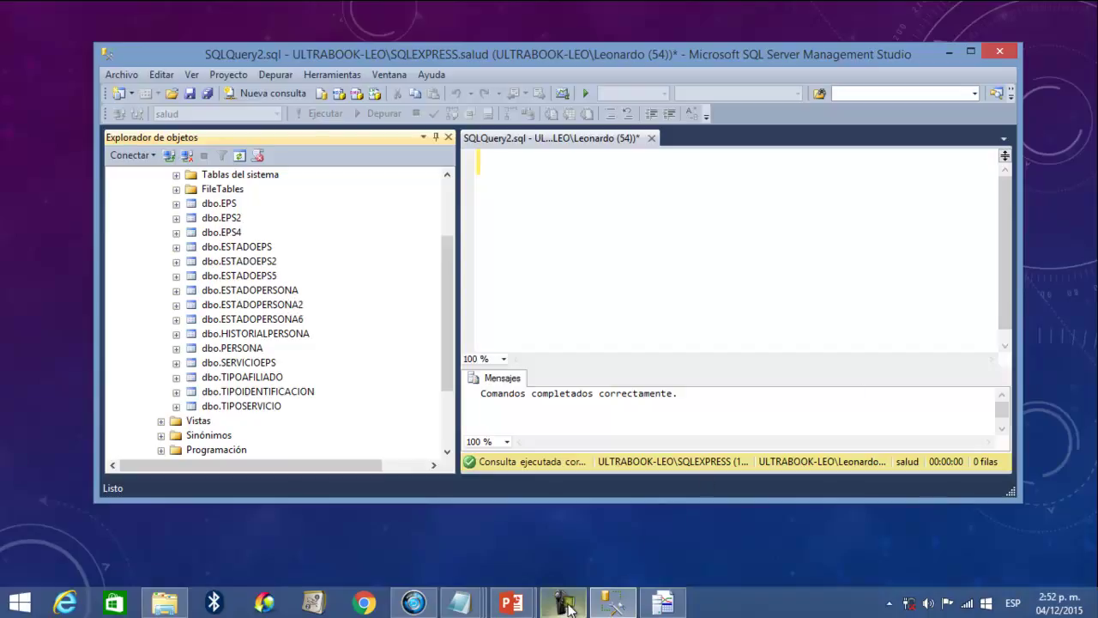
- Copy the three join queries, paste a copy at the end of the script, and run it
{"action": "mouse_move", "coordinate": [566, 606]}
{"action": "left_click", "coordinate": [589, 552]}
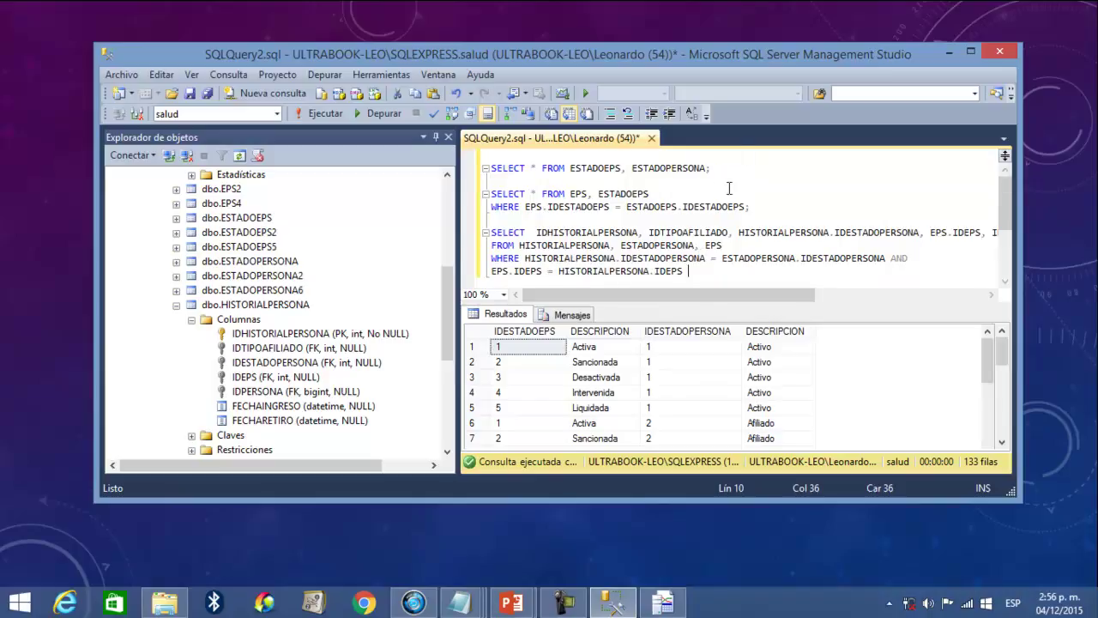
{"action": "left_click_drag", "start_coordinate": [699, 274], "coordinate": [448, 141]}
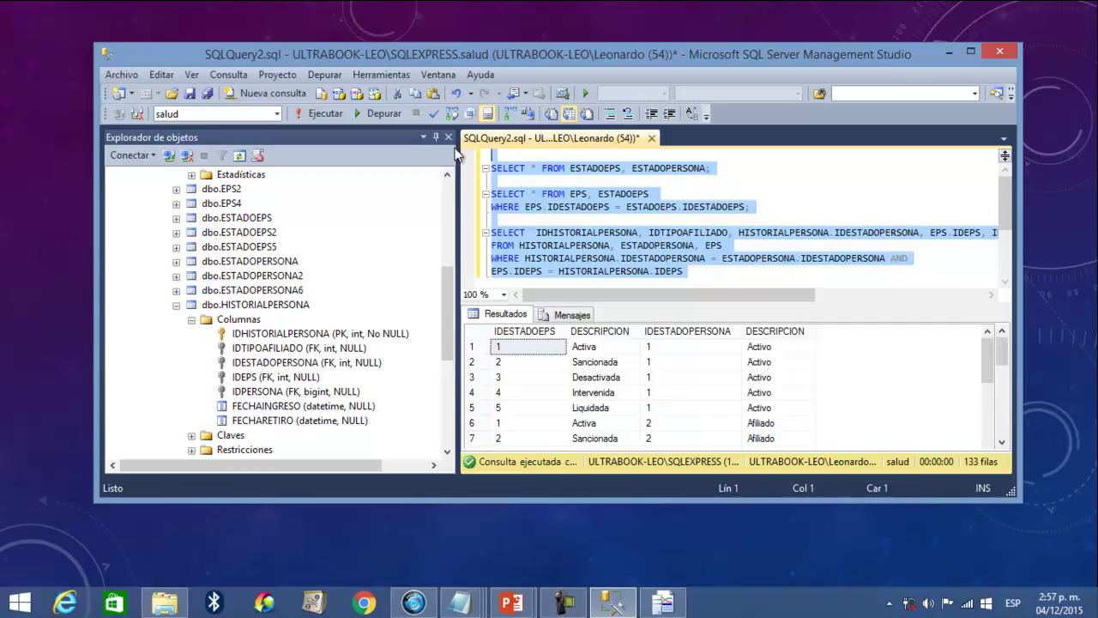
{"action": "key", "text": "ctrl+c"}
{"action": "key", "text": "ctrl+End"}
{"action": "key", "text": "ctrl+v"}
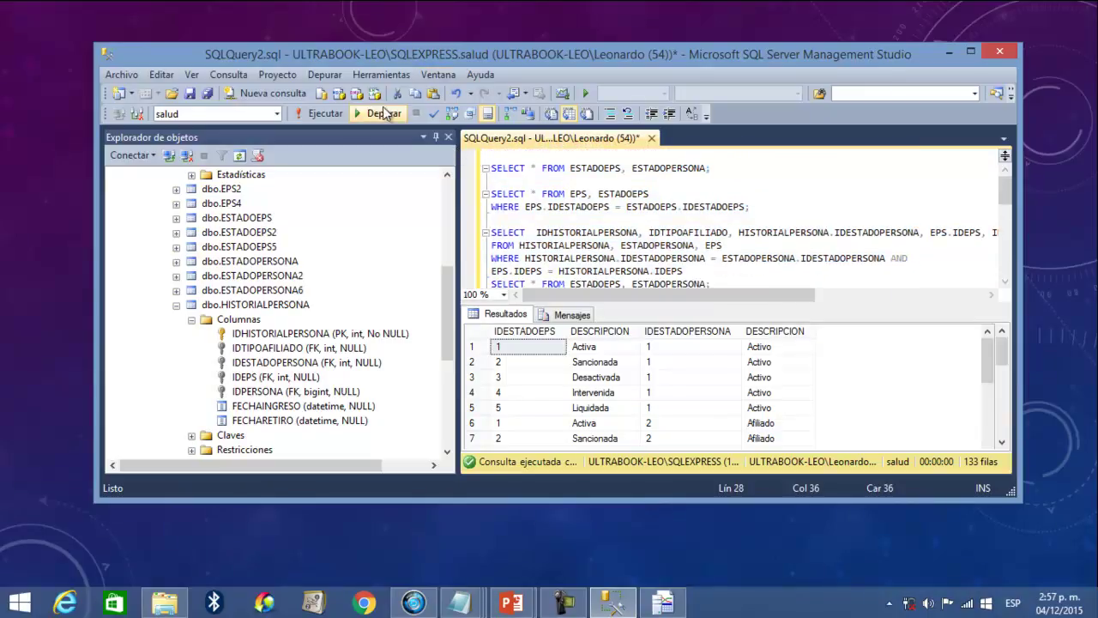
{"action": "left_click", "coordinate": [325, 114]}
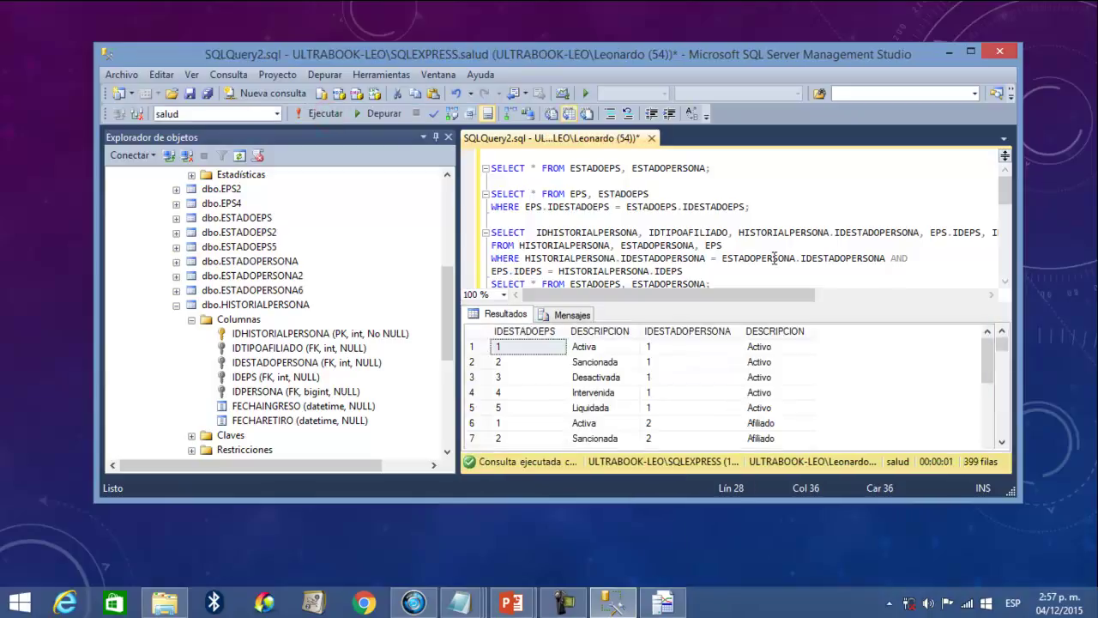
- Paste the query block many more times and rerun the enlarged script, returning 3059 rows
{"action": "scroll", "coordinate": [804, 275], "scroll_direction": "down", "scroll_amount": 5}
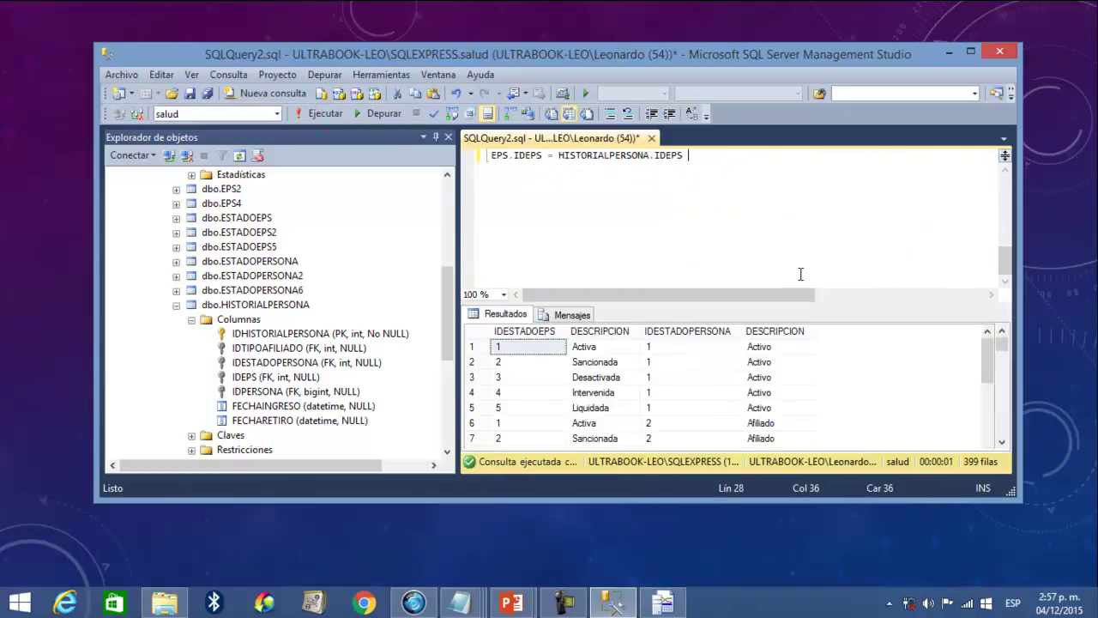
{"action": "scroll", "coordinate": [737, 234], "scroll_direction": "up", "scroll_amount": 3}
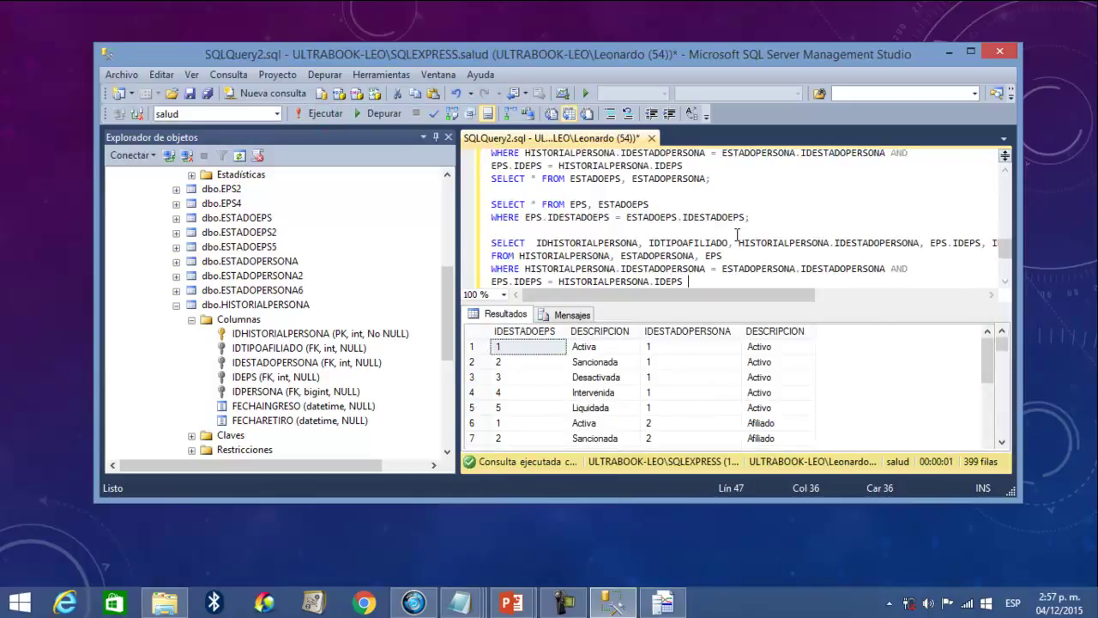
{"action": "key", "text": "ctrl+v"}
{"action": "key", "text": "ctrl+v"}
{"action": "key", "text": "ctrl+v"}
{"action": "key", "text": "ctrl+v"}
{"action": "key", "text": "ctrl+v"}
{"action": "key", "text": "ctrl+v"}
{"action": "key", "text": "ctrl+v"}
{"action": "key", "text": "ctrl+v"}
{"action": "scroll", "coordinate": [737, 234], "scroll_direction": "down", "scroll_amount": 1}
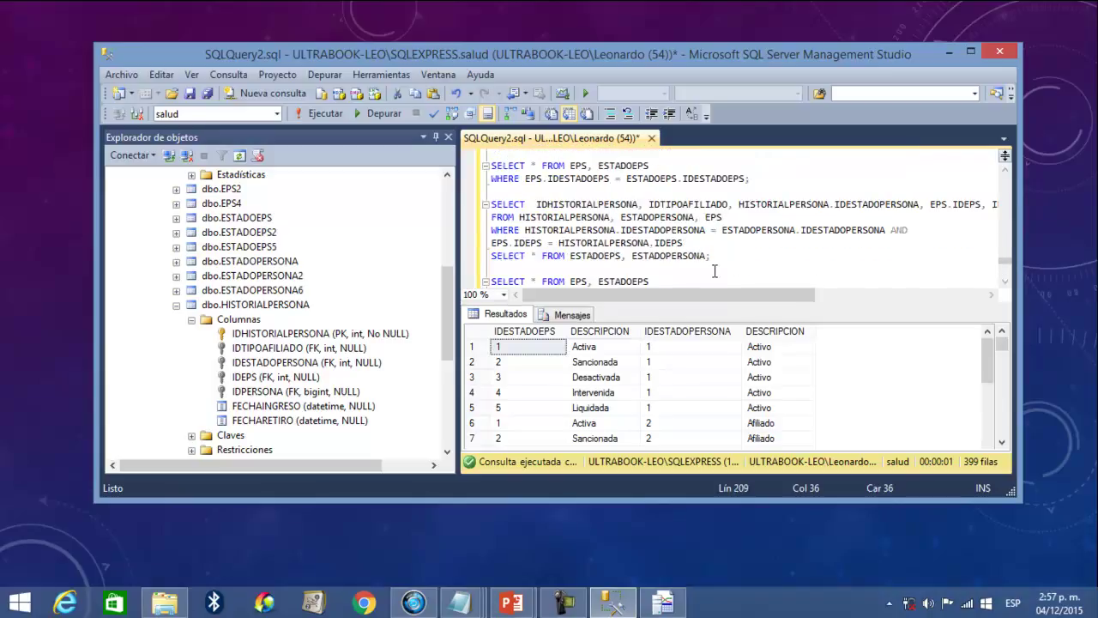
{"action": "left_click", "coordinate": [319, 114]}
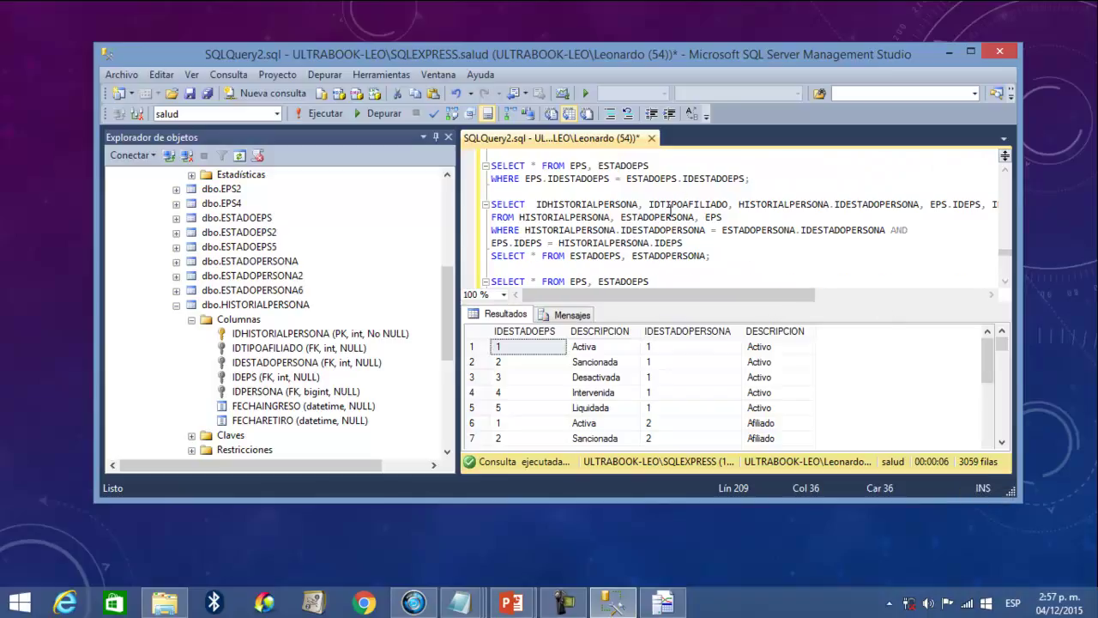
- Collapse the salud tree and start a new query on AdventureWorks
{"action": "left_click_drag", "start_coordinate": [1002, 245], "coordinate": [1003, 124]}
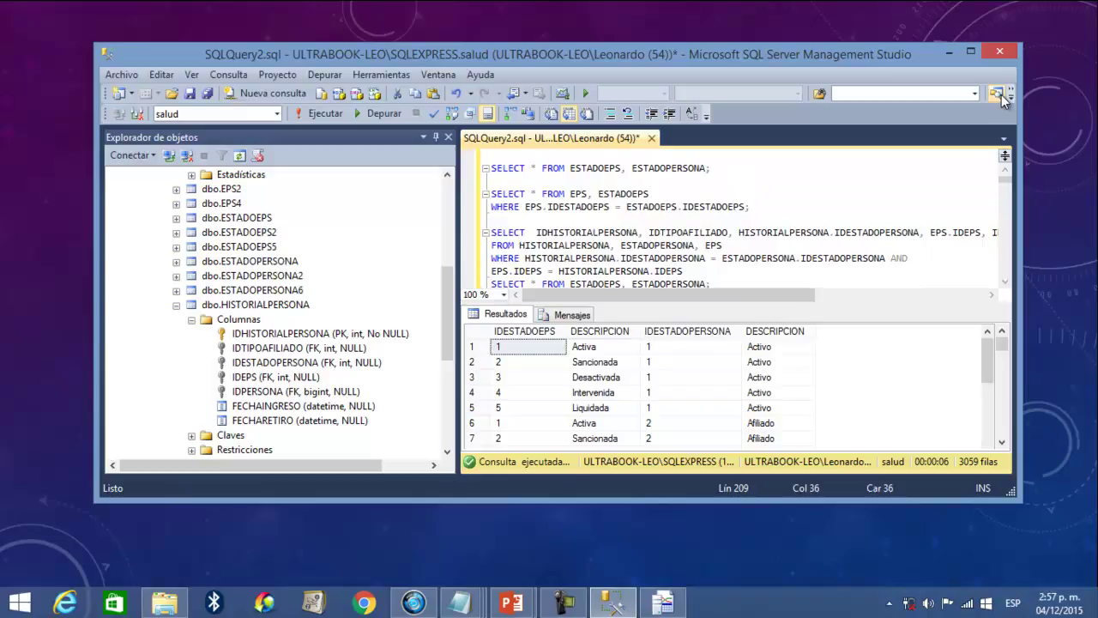
{"action": "left_click_drag", "start_coordinate": [445, 294], "coordinate": [282, 253]}
{"action": "left_click_drag", "start_coordinate": [445, 306], "coordinate": [447, 193]}
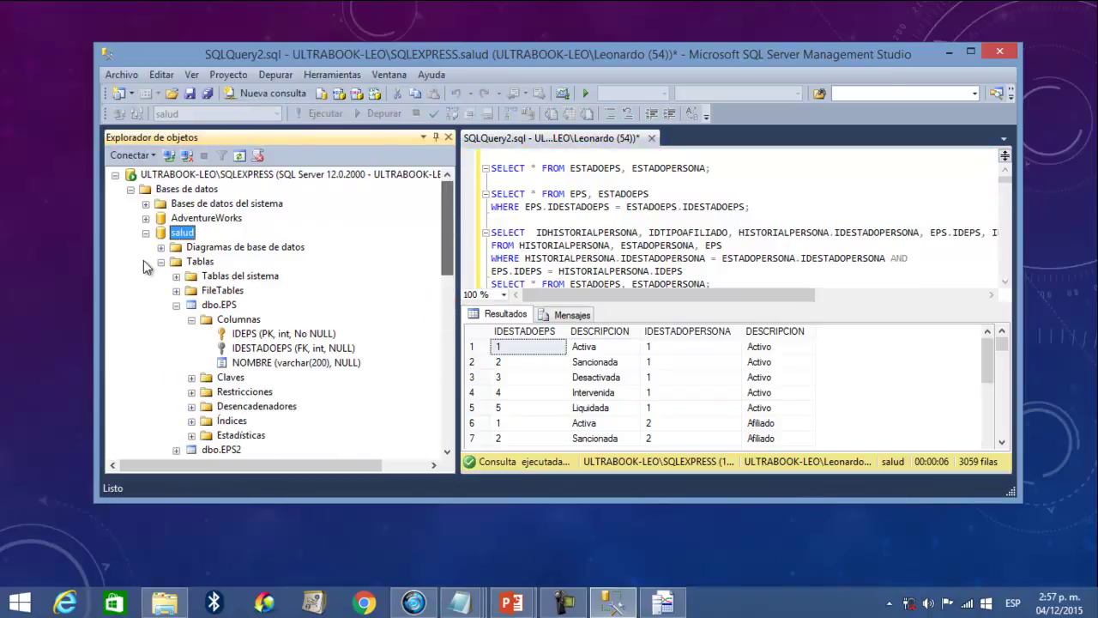
{"action": "left_click", "coordinate": [146, 232]}
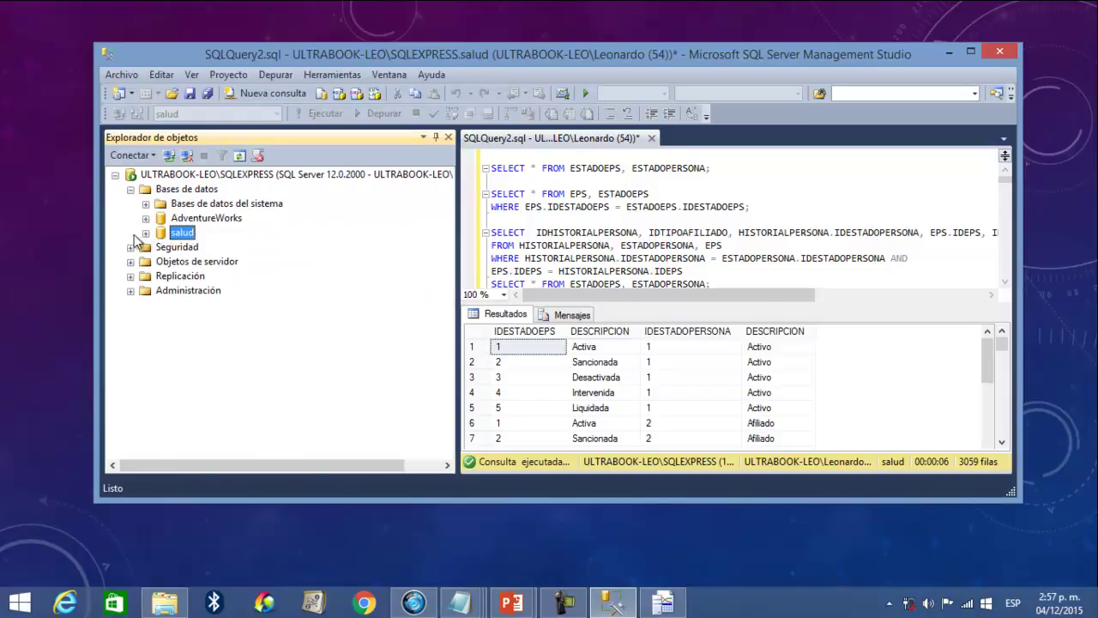
{"action": "left_click", "coordinate": [176, 219]}
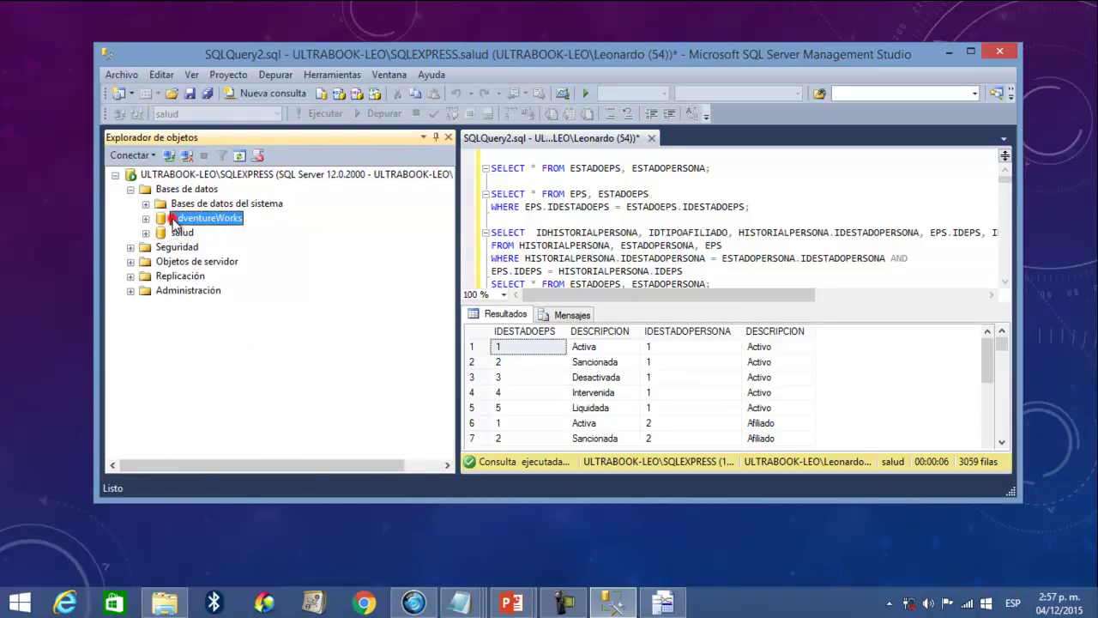
{"action": "left_click", "coordinate": [273, 93]}
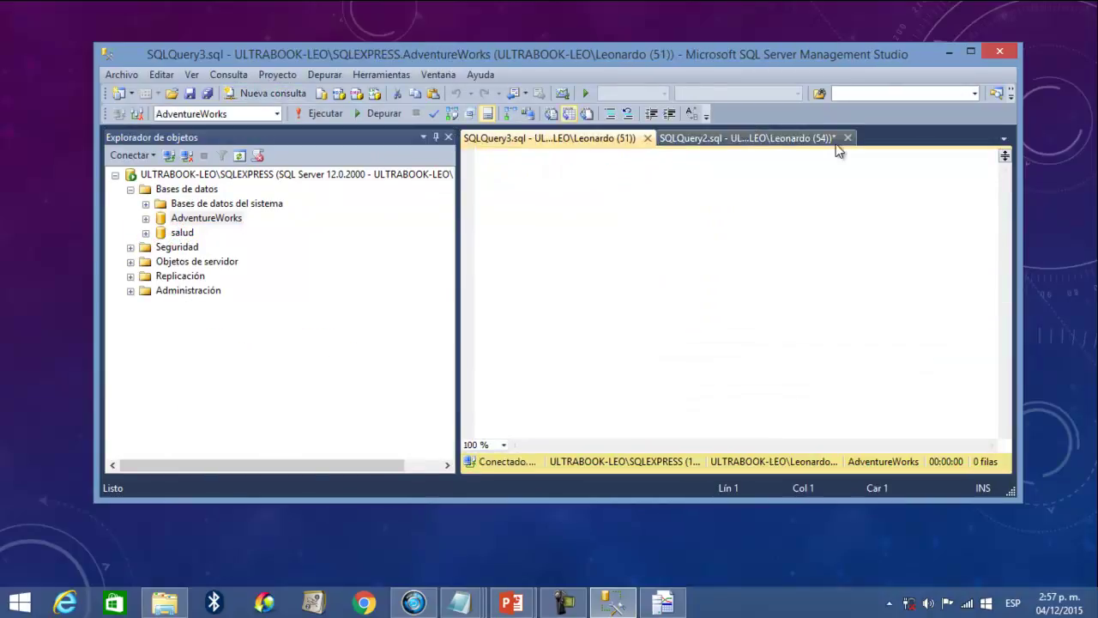
- Close the salud join script without saving, leaving the empty AdventureWorks query
{"action": "left_click", "coordinate": [848, 138]}
{"action": "left_click", "coordinate": [618, 377]}
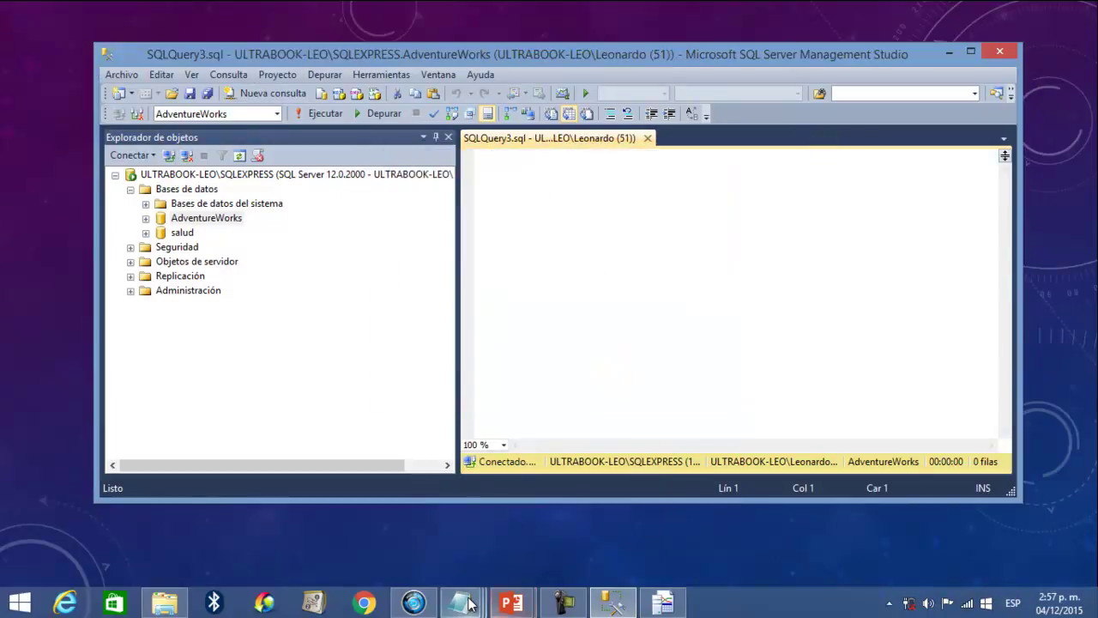
{"action": "mouse_move", "coordinate": [470, 603]}
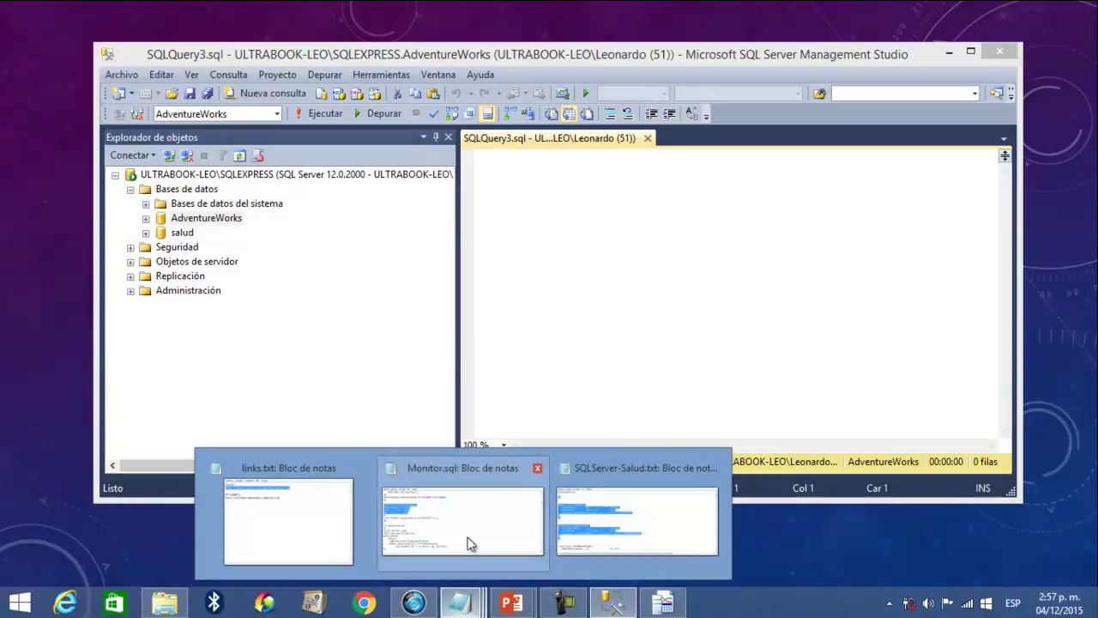
{"action": "mouse_move", "coordinate": [470, 543]}
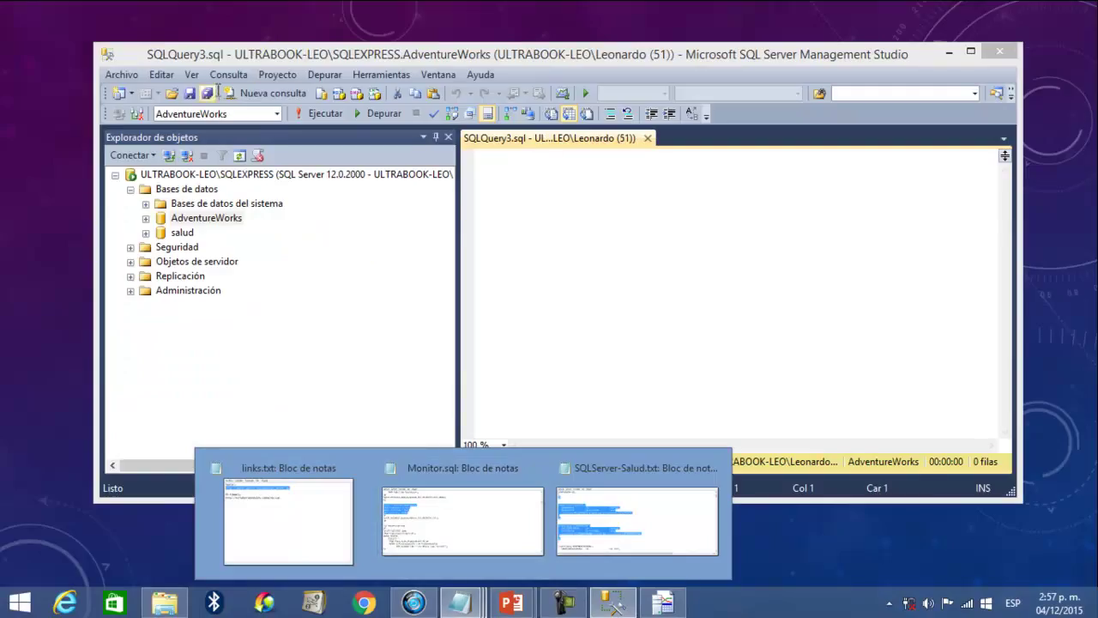
{"action": "left_click", "coordinate": [572, 233]}
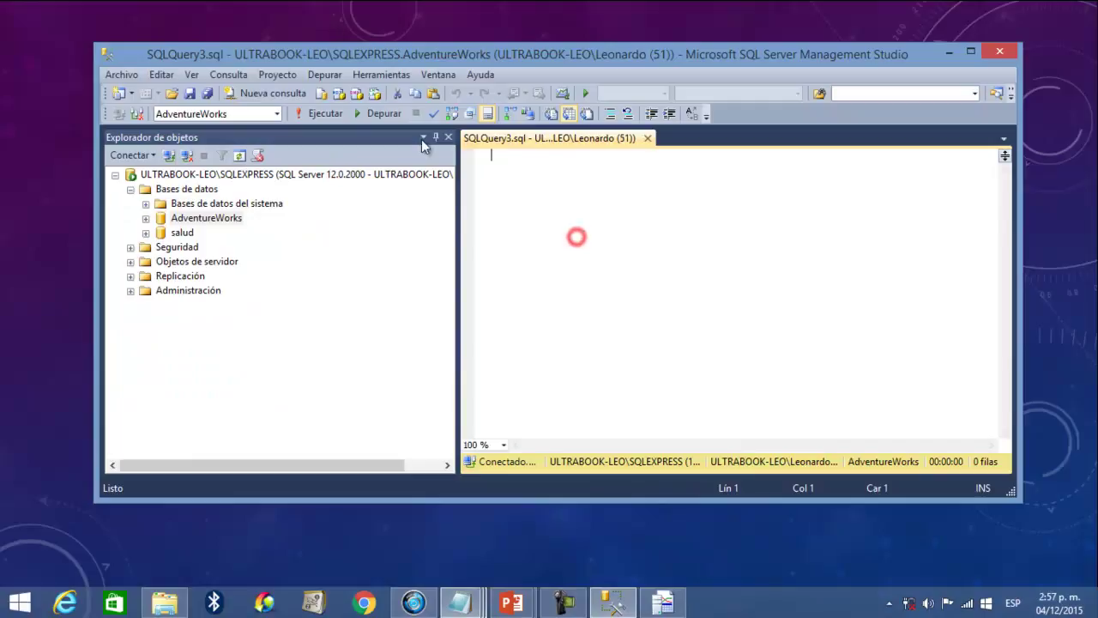
- In the open-file dialog, browse D: > ESPECIALIZACIÓN > FASE 3 - EJECUCIÓN > sql-rend
{"action": "left_click", "coordinate": [172, 92]}
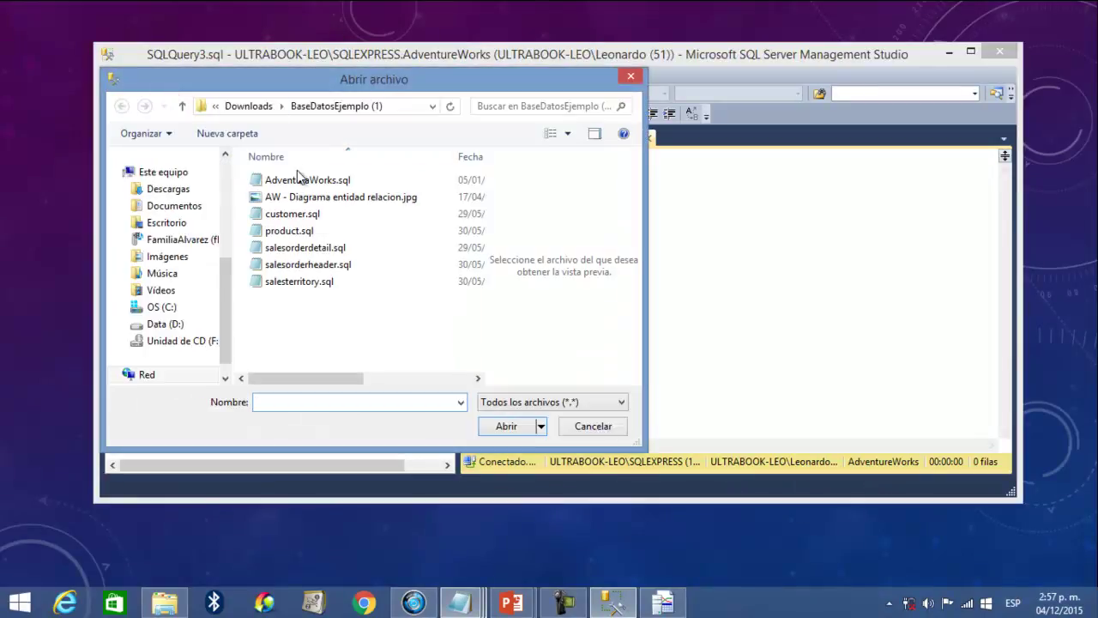
{"action": "left_click", "coordinate": [188, 325]}
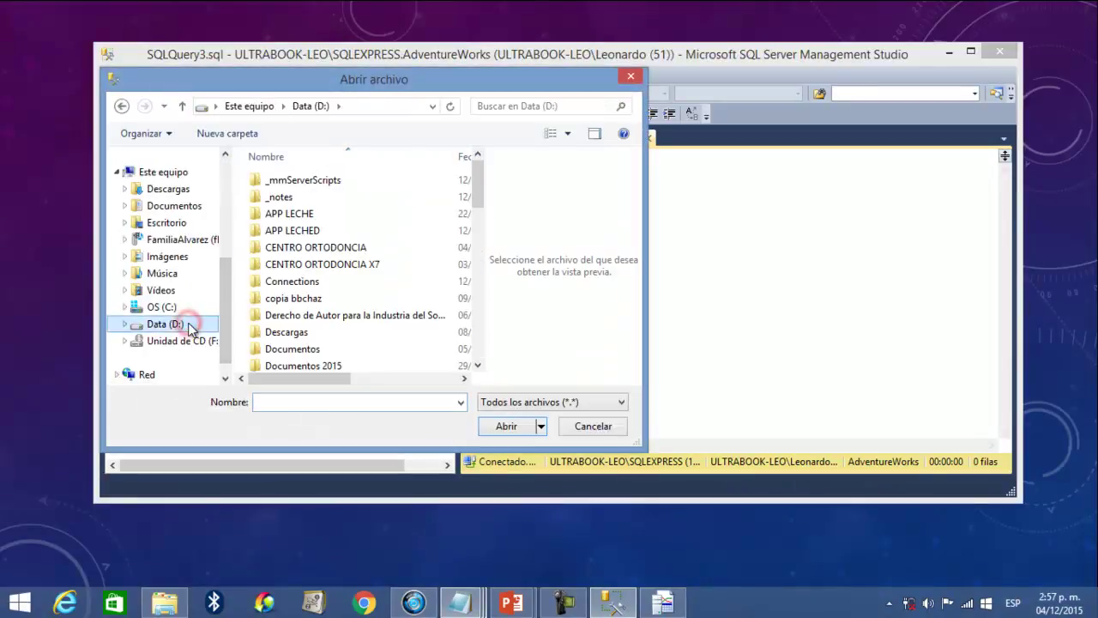
{"action": "scroll", "coordinate": [325, 257], "scroll_direction": "down", "scroll_amount": 2}
{"action": "left_click", "coordinate": [333, 329]}
{"action": "double_click", "coordinate": [333, 329]}
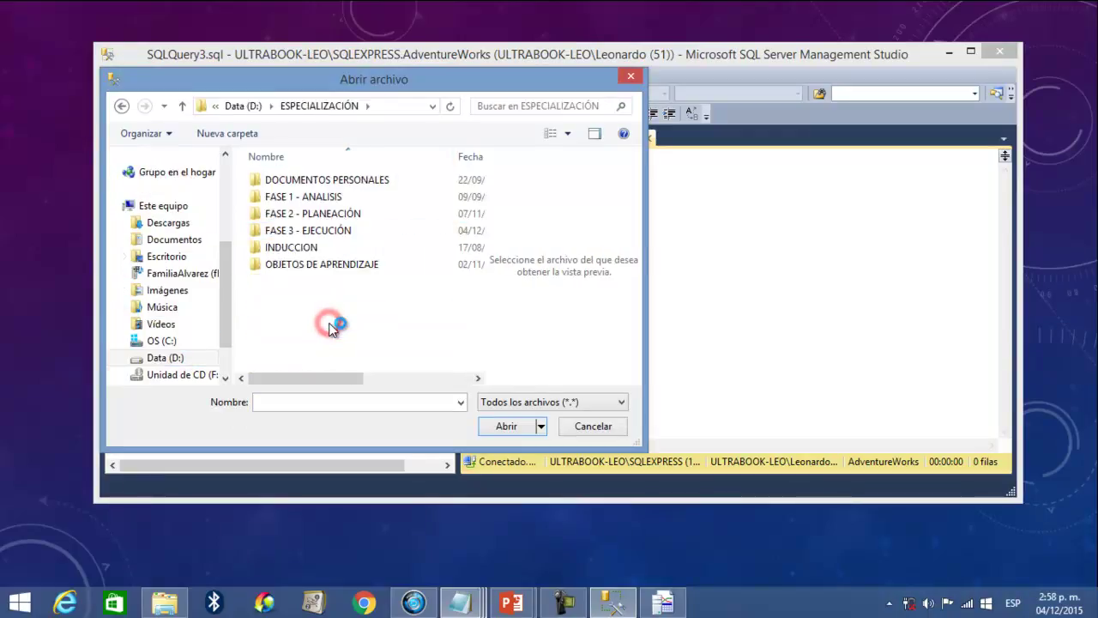
{"action": "double_click", "coordinate": [335, 234]}
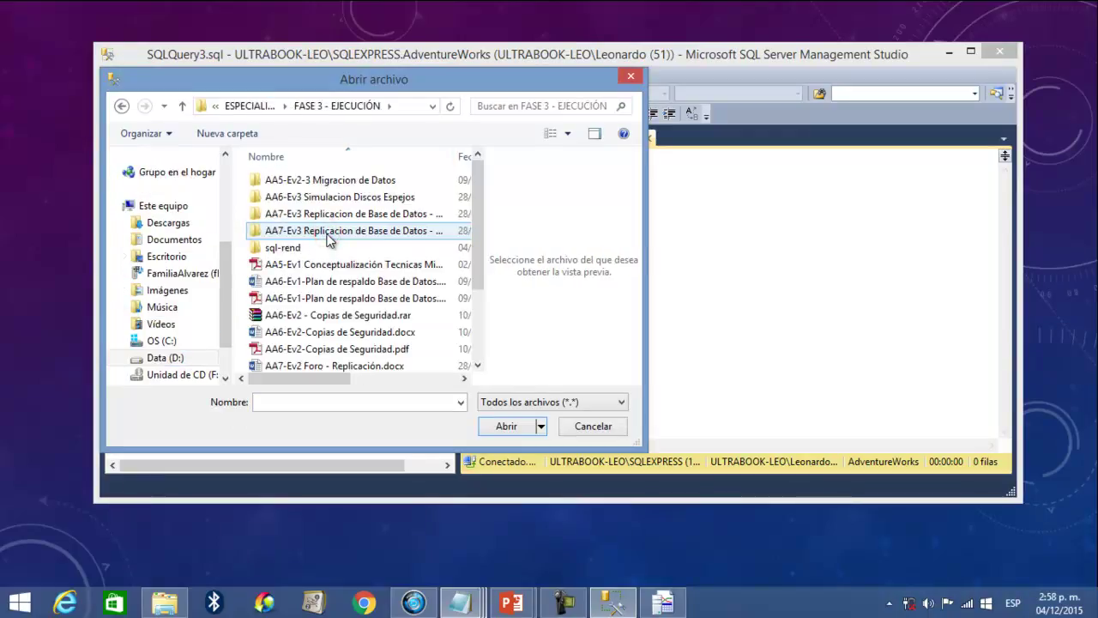
{"action": "scroll", "coordinate": [328, 239], "scroll_direction": "down", "scroll_amount": 2}
{"action": "scroll", "coordinate": [328, 239], "scroll_direction": "up", "scroll_amount": 2}
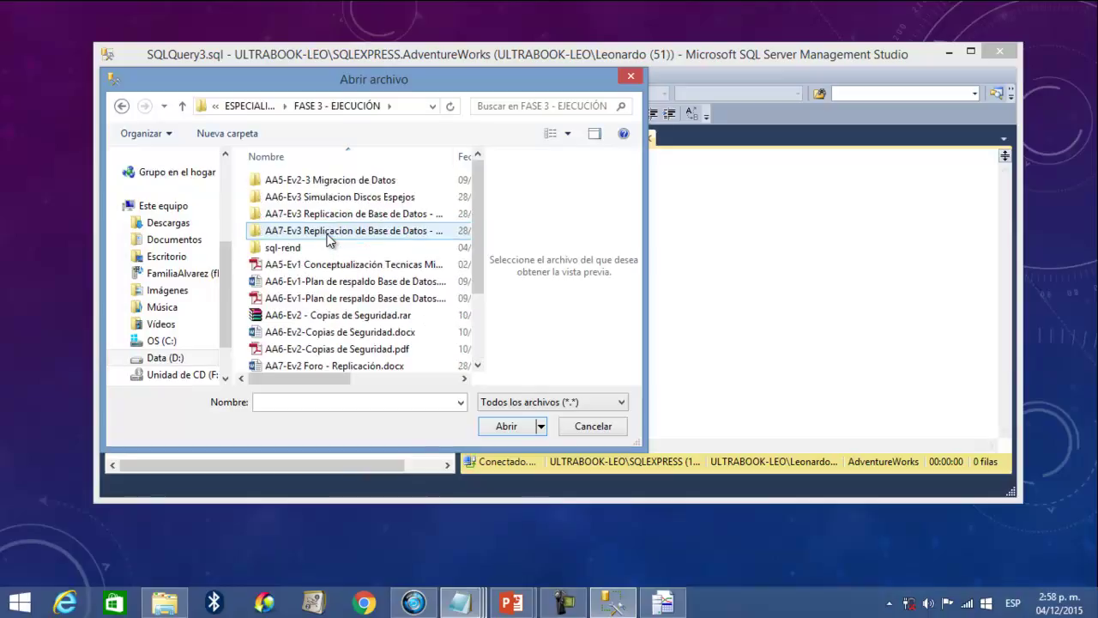
{"action": "double_click", "coordinate": [309, 248]}
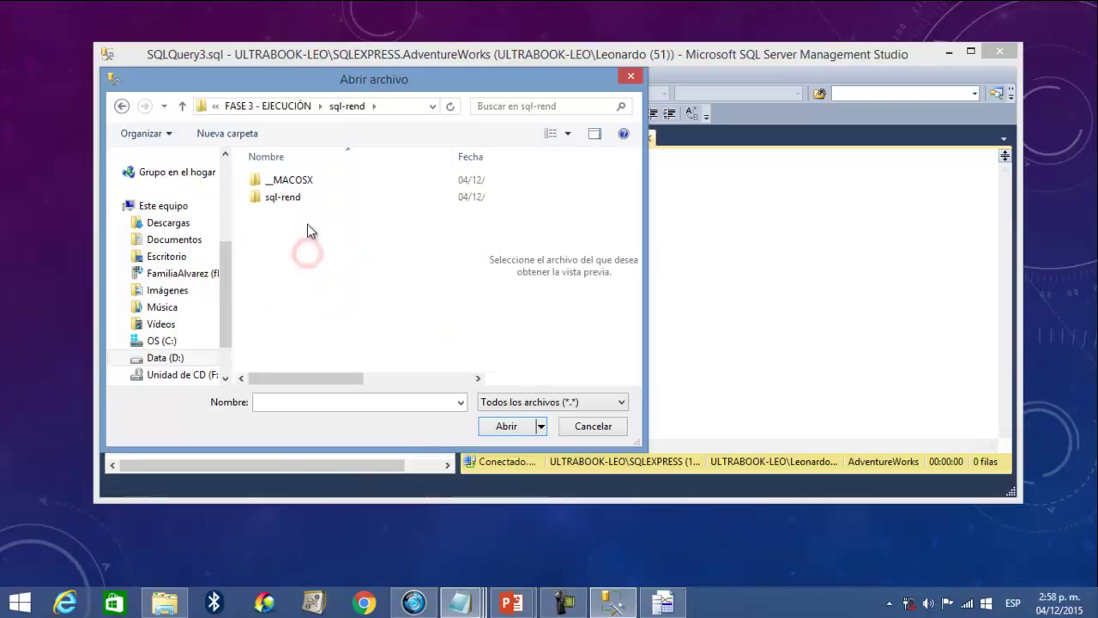
- Open Monitor.sql from sql-rend > Archivos de Soporte and close the old SQLQuery3.sql tab
{"action": "left_click", "coordinate": [300, 200]}
{"action": "double_click", "coordinate": [300, 200]}
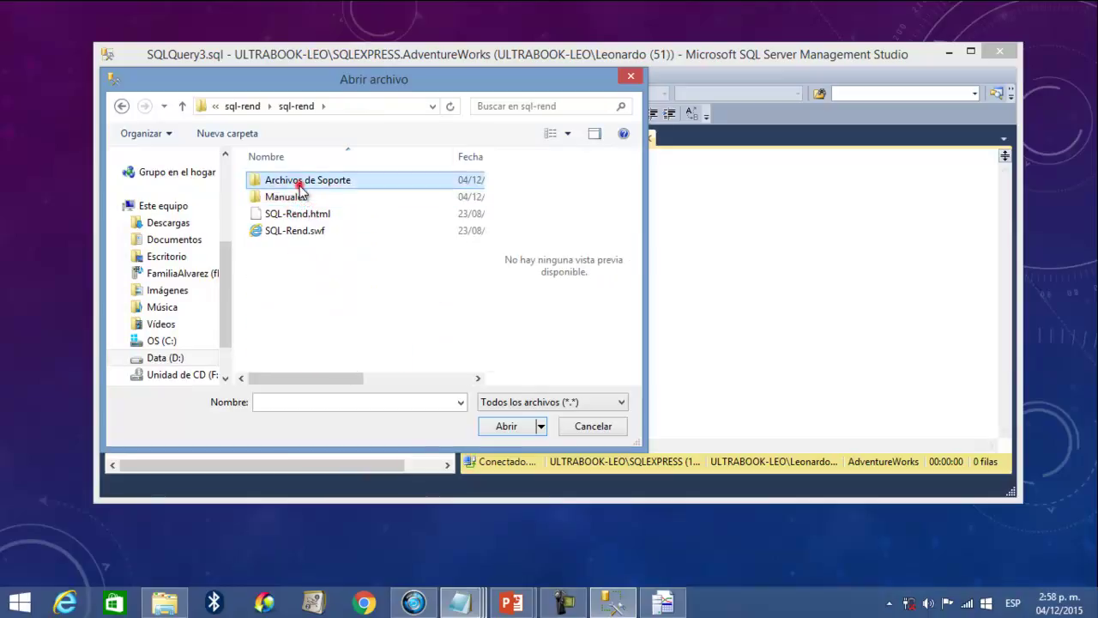
{"action": "double_click", "coordinate": [299, 182]}
{"action": "left_click", "coordinate": [299, 183]}
{"action": "left_click", "coordinate": [506, 426]}
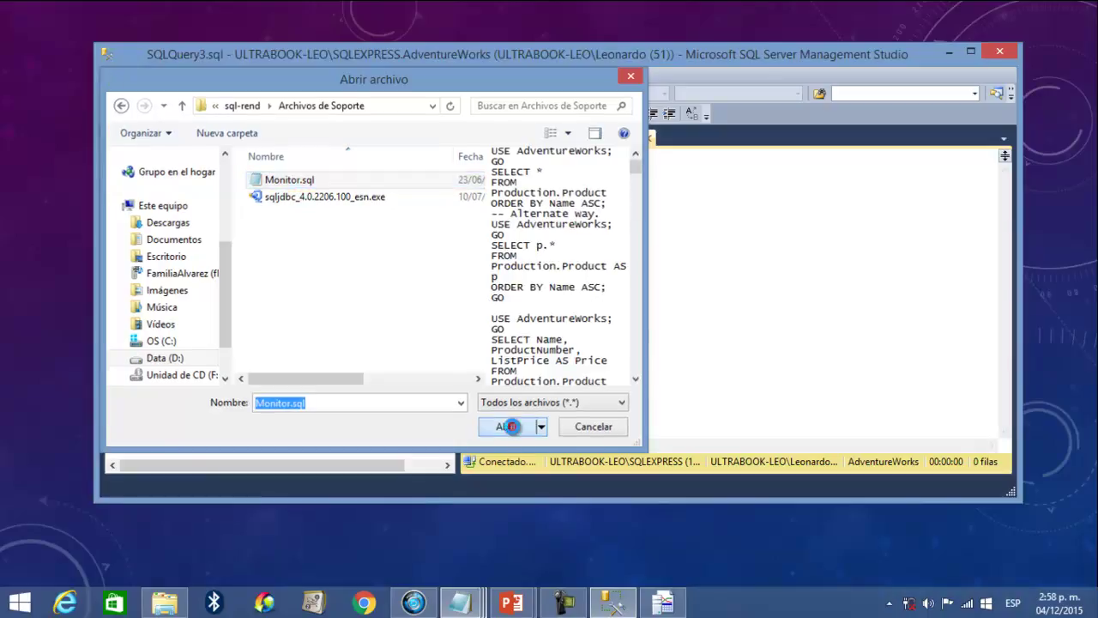
{"action": "left_click", "coordinate": [842, 138]}
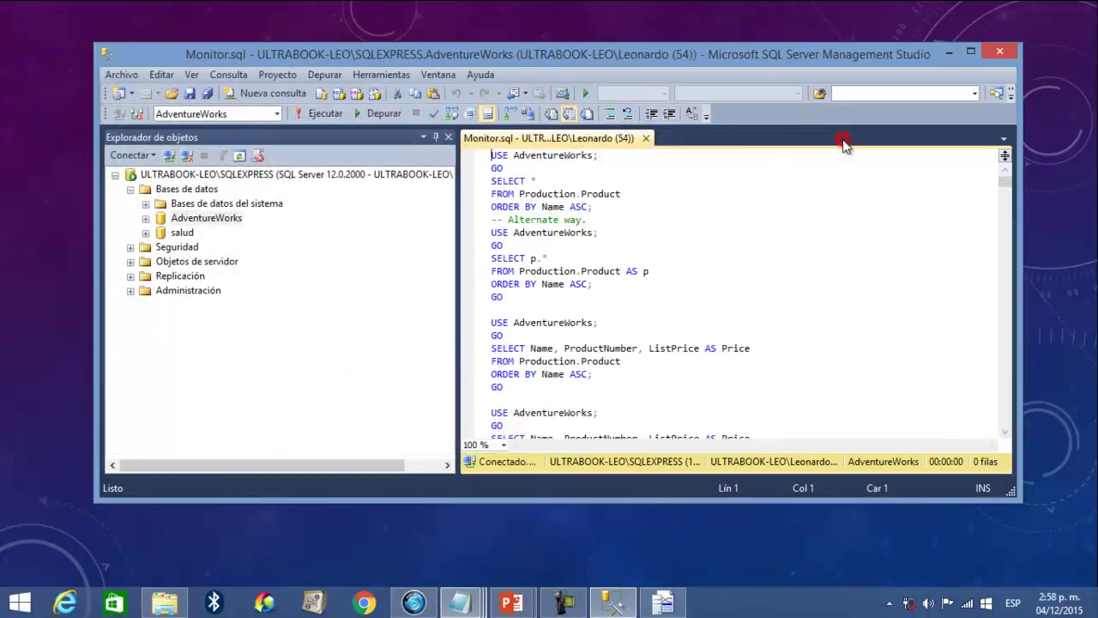
- Execute Monitor.sql on AdventureWorks, returning 278816 rows in 19 seconds
{"action": "left_click", "coordinate": [331, 115]}
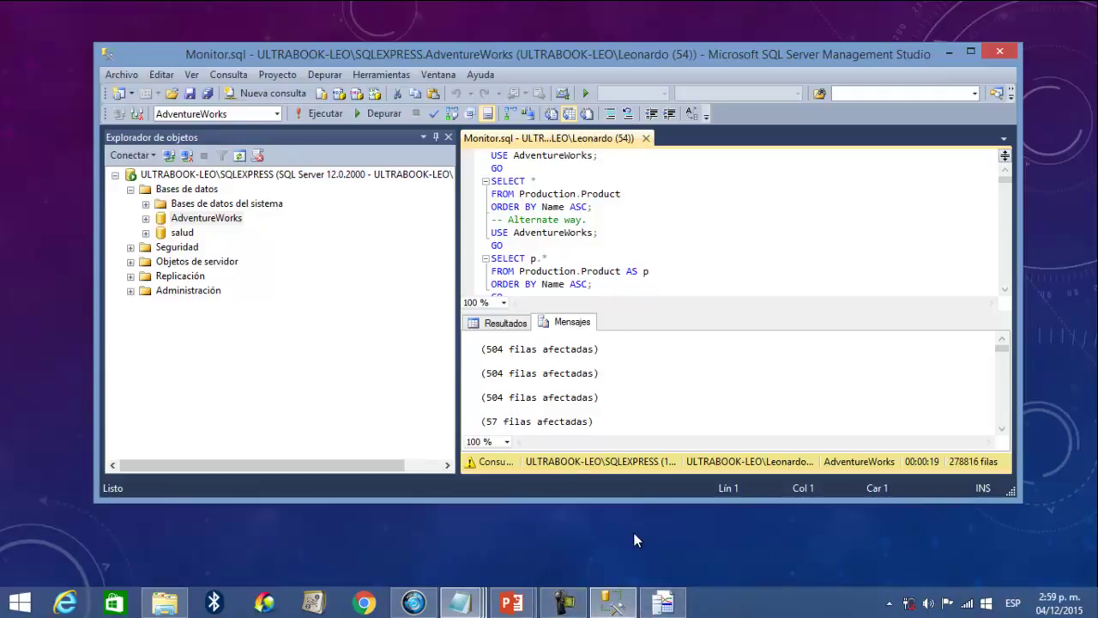
{"action": "left_click", "coordinate": [564, 603]}
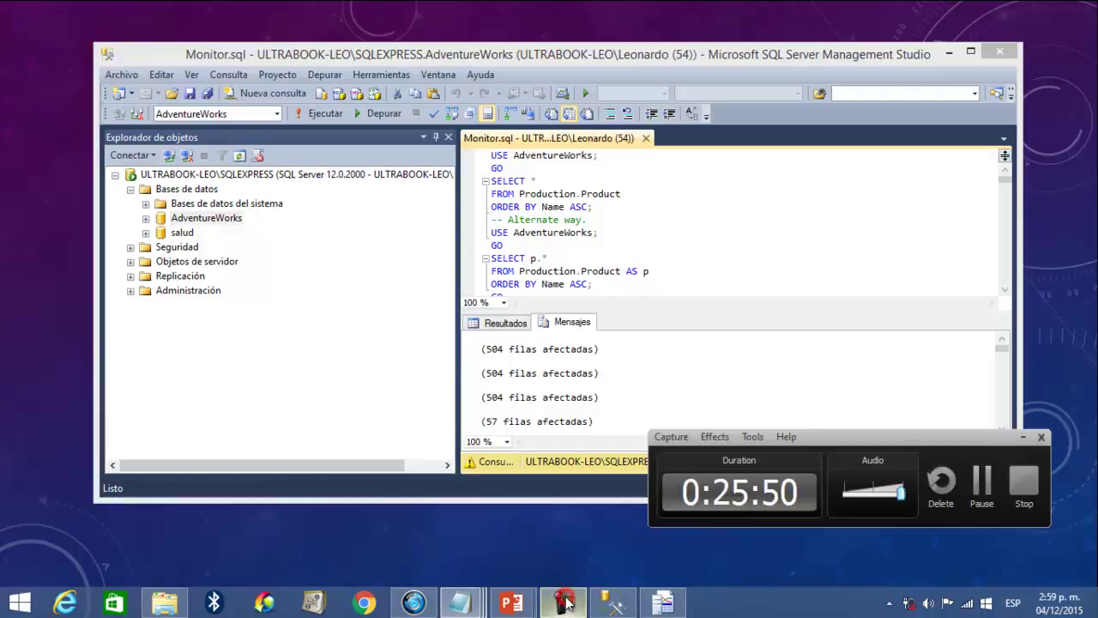
- Stop the trace and load the saved LogTraza1.trc file with its 1236 events
{"action": "left_click", "coordinate": [984, 487]}
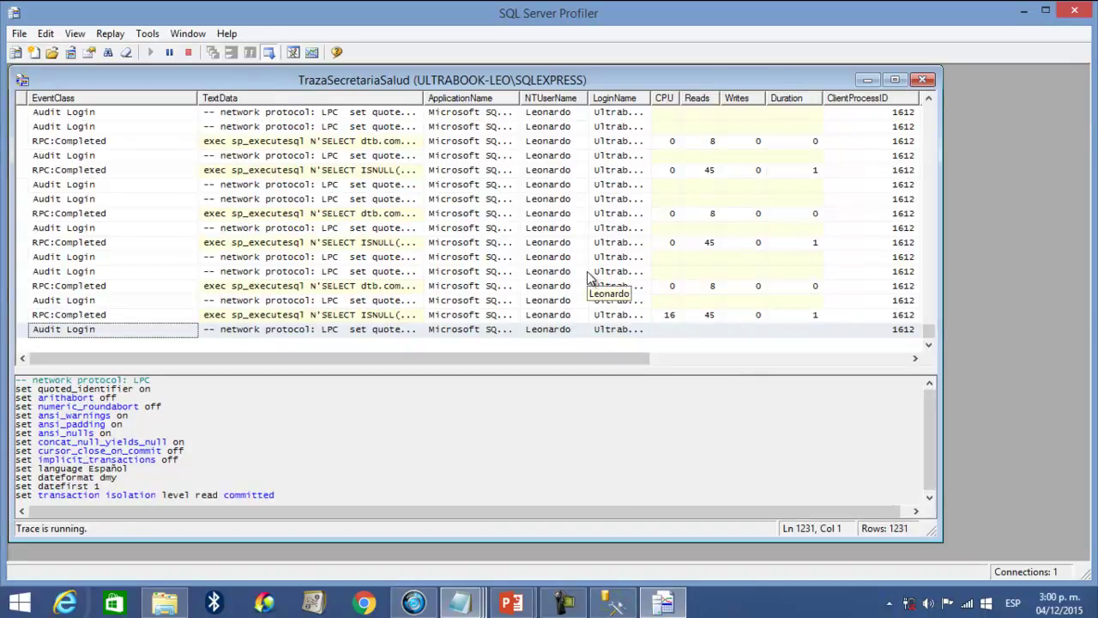
{"action": "left_click_drag", "start_coordinate": [924, 331], "coordinate": [928, 112]}
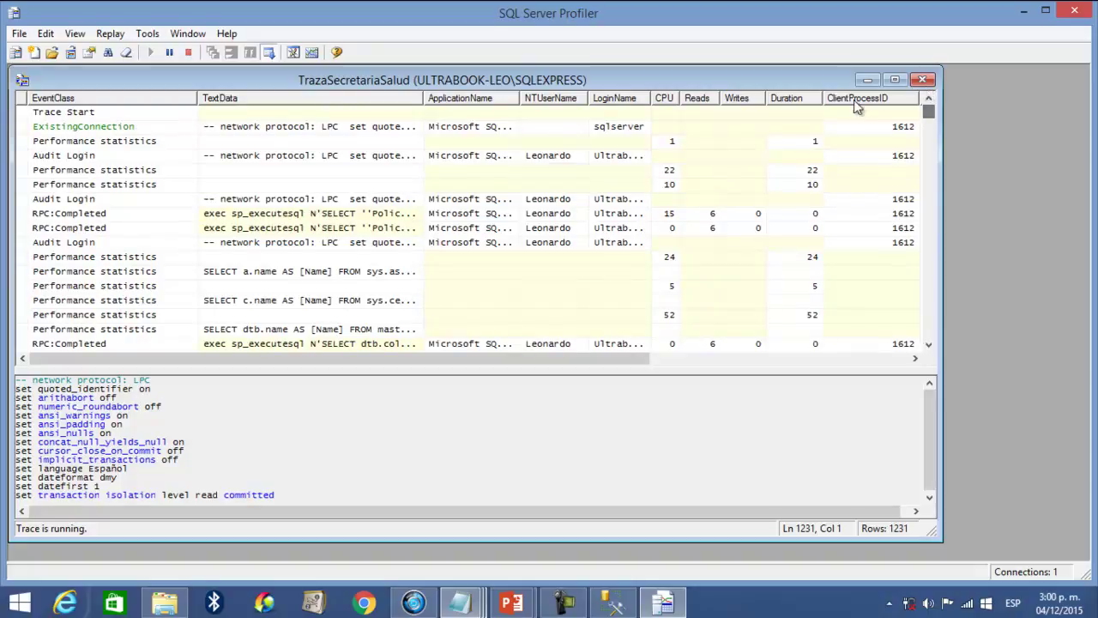
{"action": "mouse_move", "coordinate": [930, 115]}
{"action": "left_mouse_down"}
{"action": "mouse_move", "coordinate": [918, 180]}
{"action": "mouse_move", "coordinate": [918, 365]}
{"action": "mouse_move", "coordinate": [919, 110]}
{"action": "left_mouse_up"}
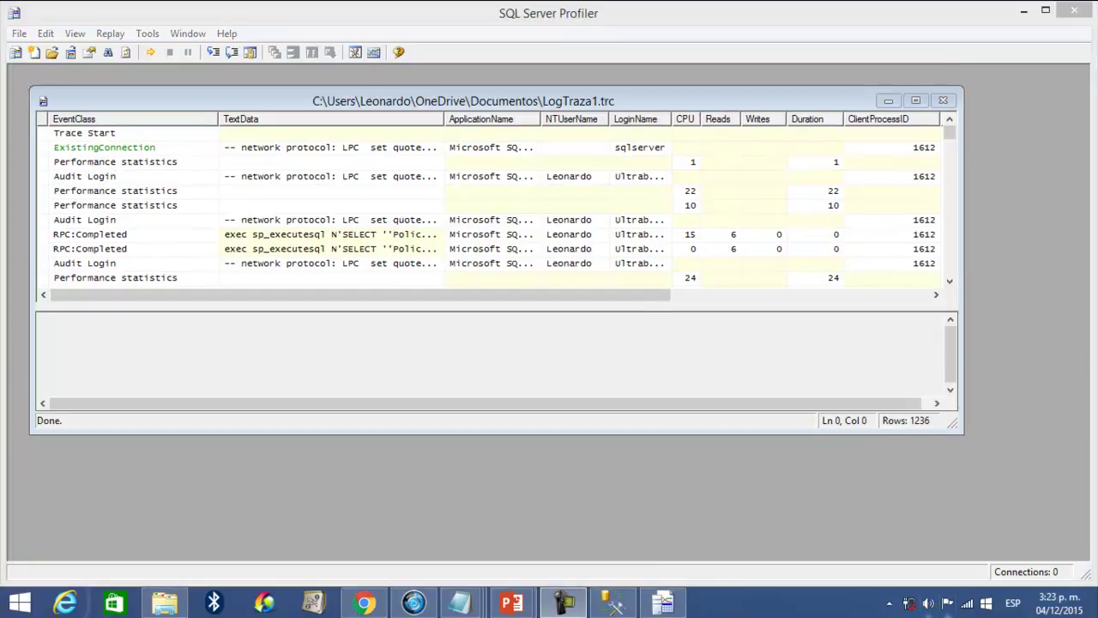
- Collapse the detail pane for a taller event grid and widen the TextData column
{"action": "left_click_drag", "start_coordinate": [949, 134], "coordinate": [946, 277]}
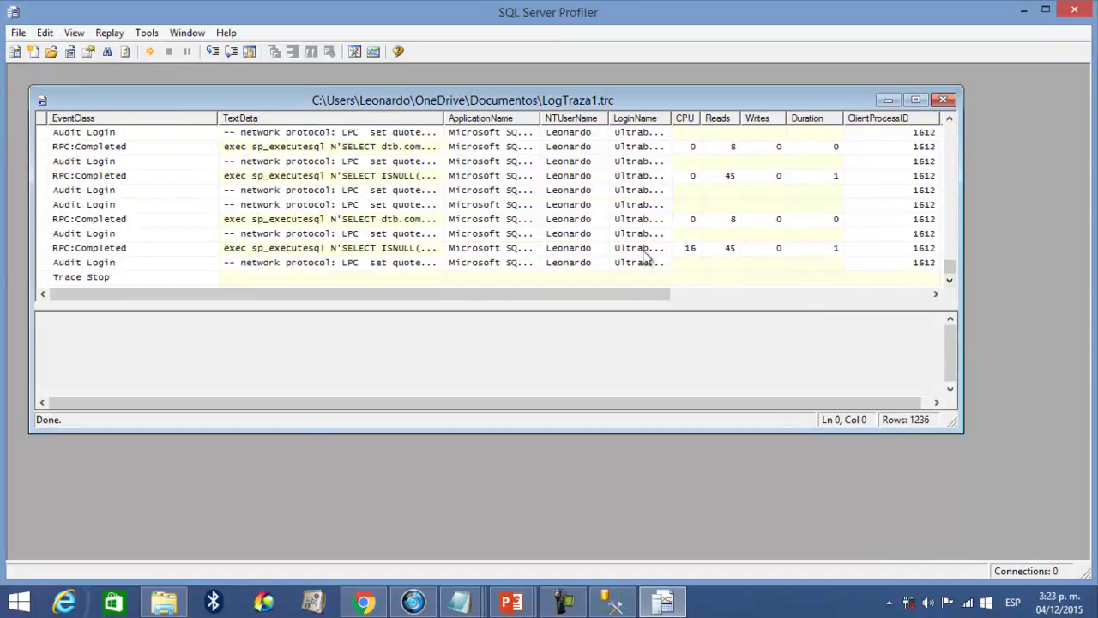
{"action": "left_click_drag", "start_coordinate": [625, 307], "coordinate": [620, 536]}
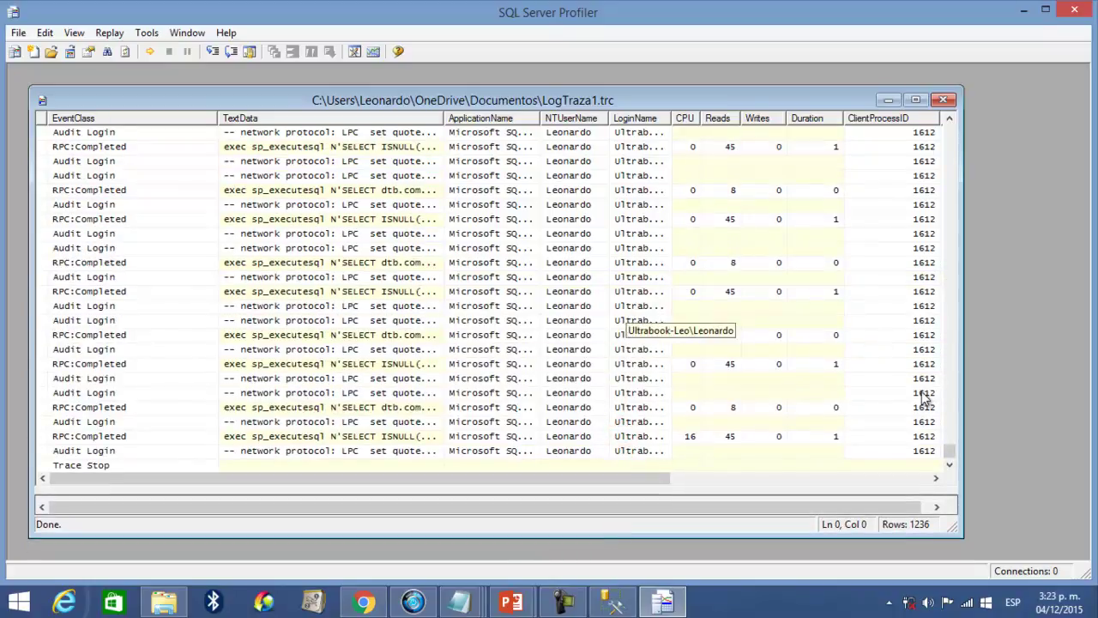
{"action": "left_click_drag", "start_coordinate": [952, 455], "coordinate": [949, 442]}
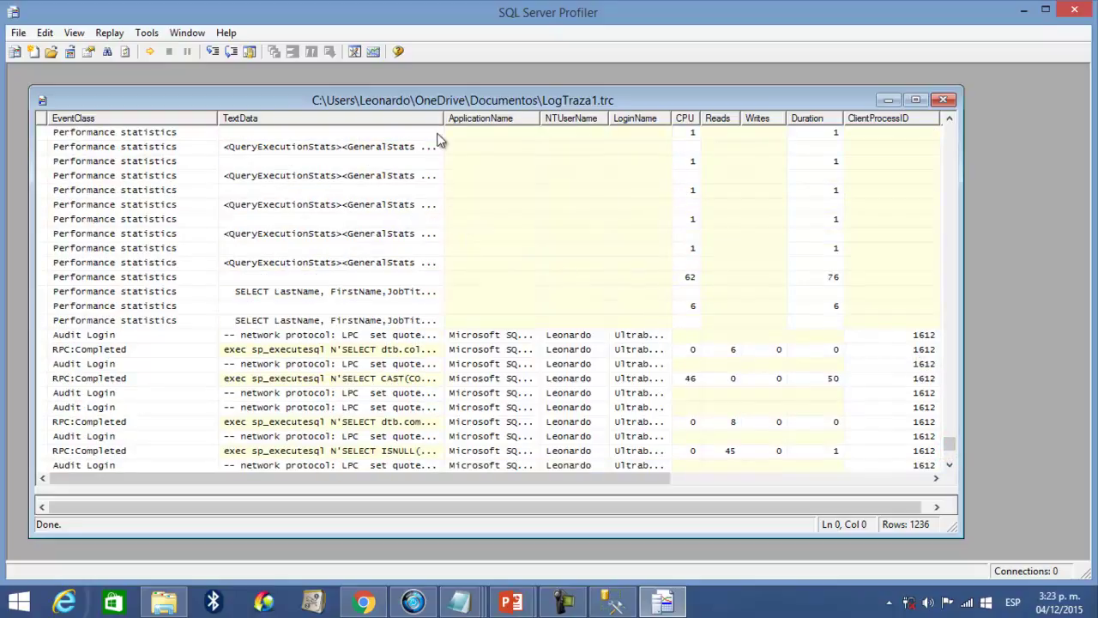
{"action": "left_click_drag", "start_coordinate": [446, 121], "coordinate": [608, 121]}
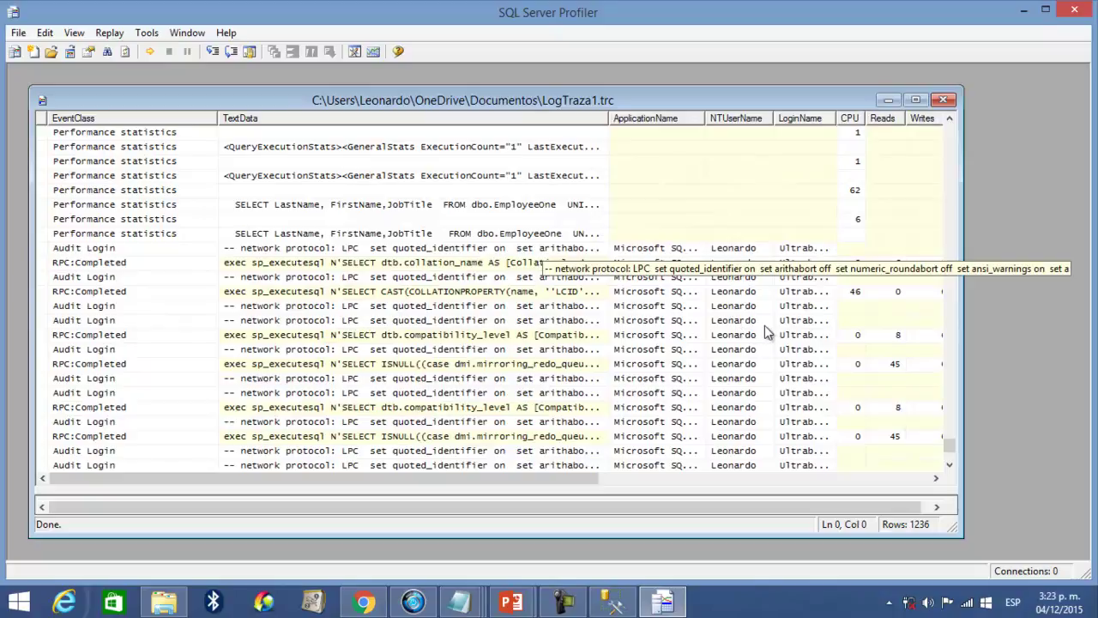
- Scroll through the captured trace statements, adjusting column widths and the pane splitter
{"action": "scroll", "coordinate": [767, 331], "scroll_direction": "up", "scroll_amount": 1}
{"action": "scroll", "coordinate": [768, 331], "scroll_direction": "up", "scroll_amount": 15}
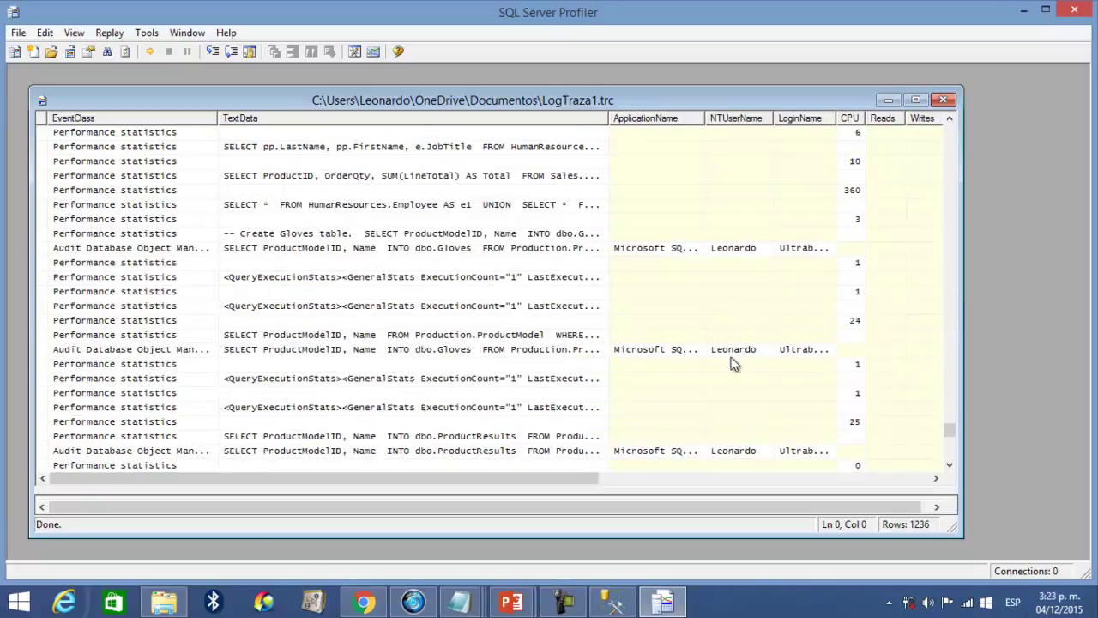
{"action": "left_click_drag", "start_coordinate": [527, 477], "coordinate": [665, 478]}
{"action": "scroll", "coordinate": [778, 349], "scroll_direction": "up", "scroll_amount": 4}
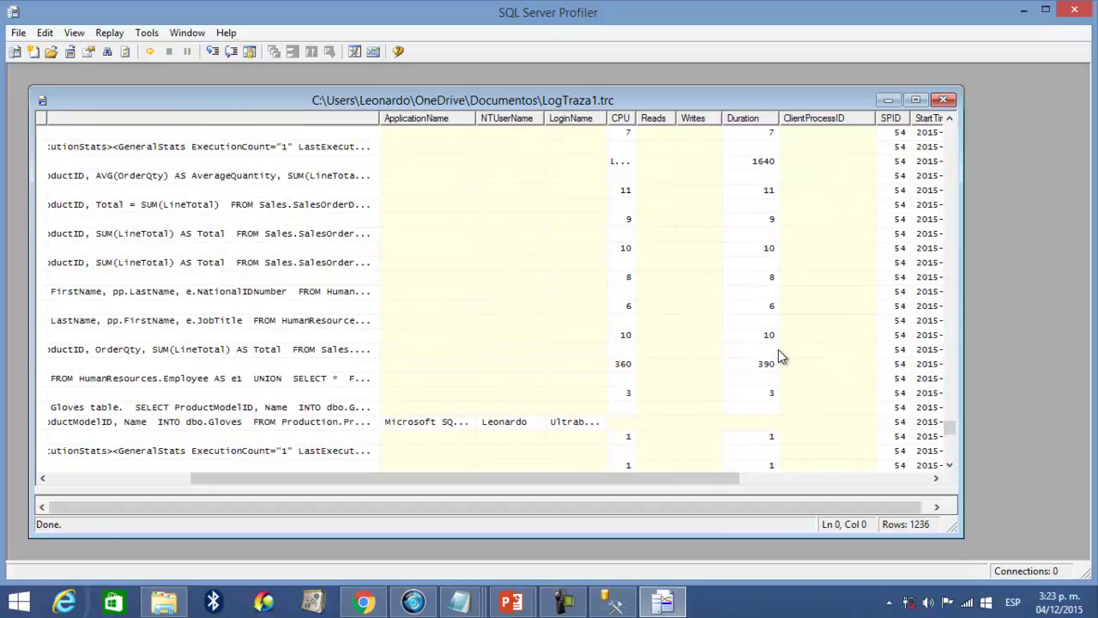
{"action": "scroll", "coordinate": [766, 359], "scroll_direction": "up", "scroll_amount": 12}
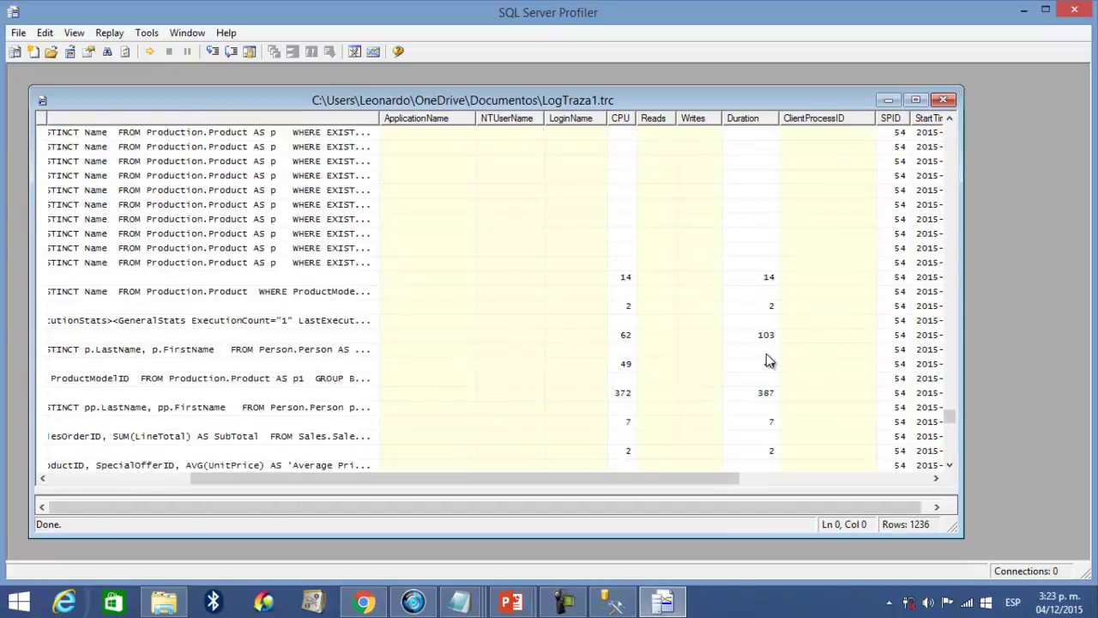
{"action": "scroll", "coordinate": [638, 360], "scroll_direction": "down", "scroll_amount": 2}
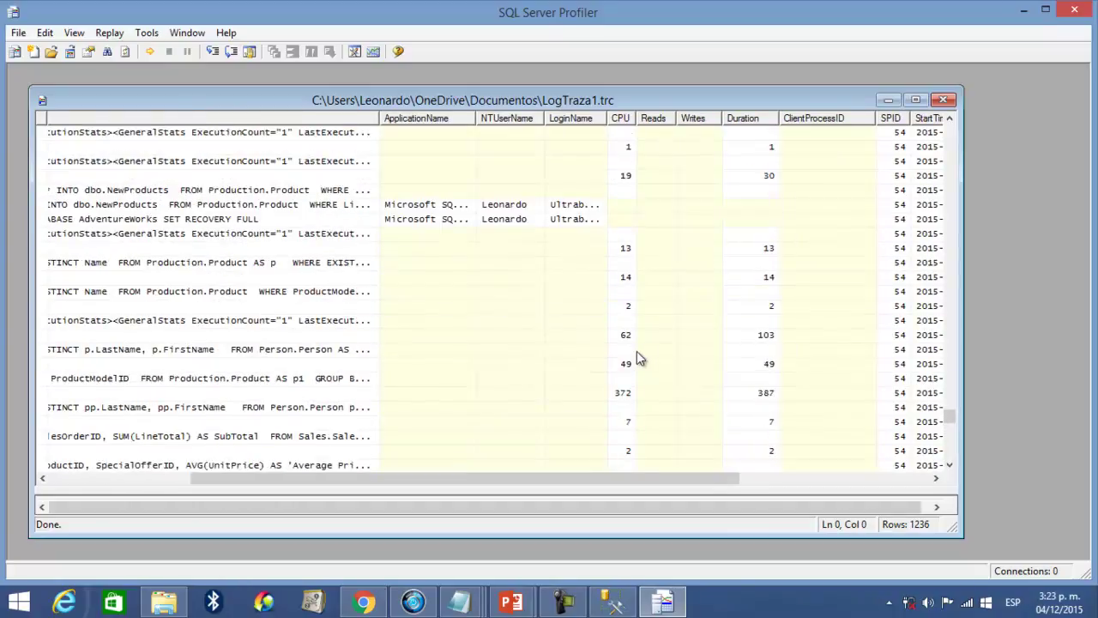
{"action": "scroll", "coordinate": [635, 359], "scroll_direction": "up", "scroll_amount": 10}
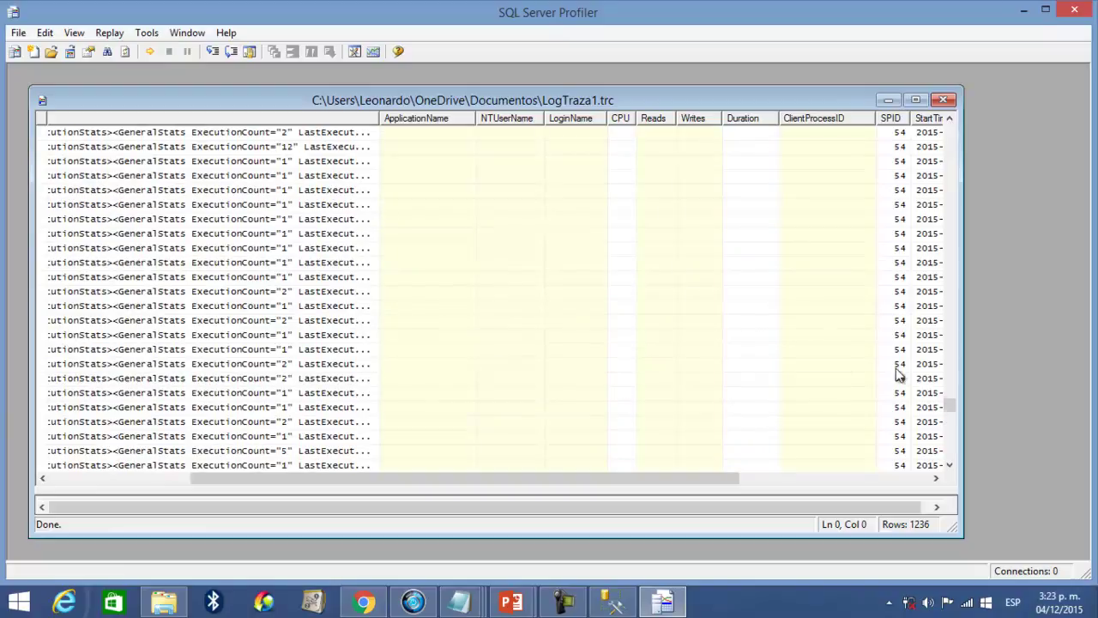
{"action": "left_click_drag", "start_coordinate": [955, 401], "coordinate": [941, 132]}
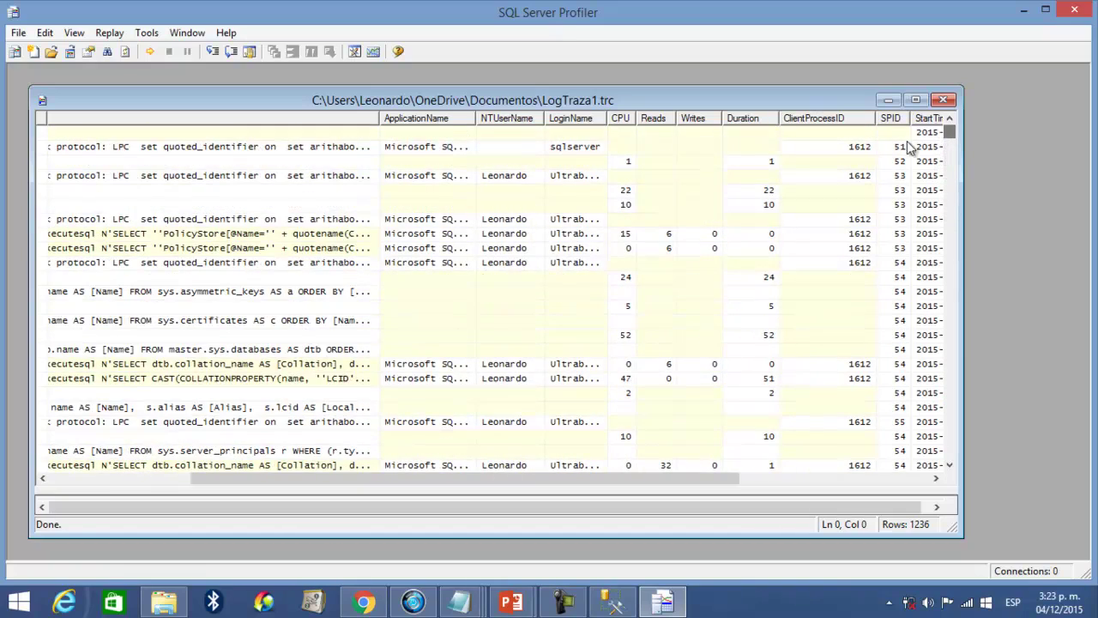
{"action": "left_click_drag", "start_coordinate": [536, 477], "coordinate": [388, 486]}
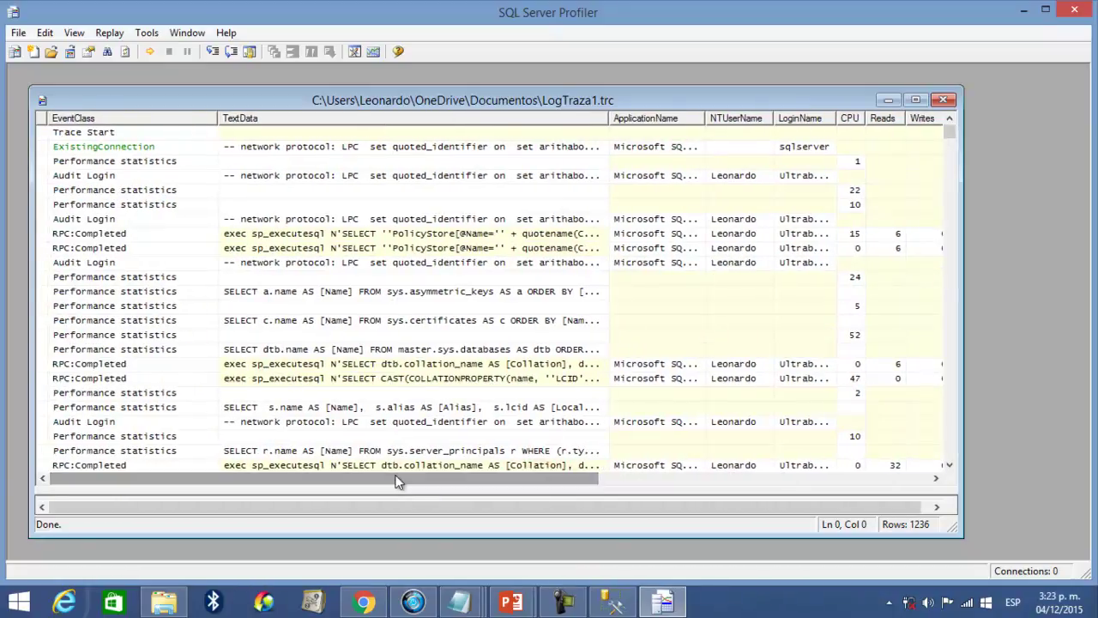
{"action": "left_click_drag", "start_coordinate": [949, 136], "coordinate": [955, 464]}
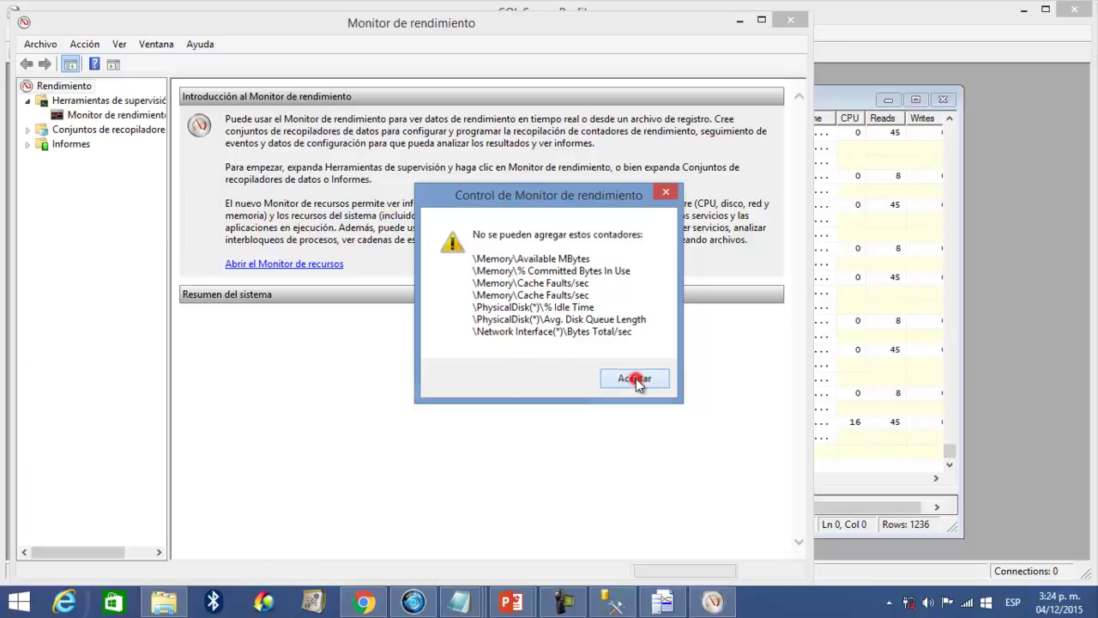
- Dismiss the missing-counters warning, widen the navigation pane, and show Herramientas de supervisión
{"action": "left_click", "coordinate": [635, 378]}
{"action": "left_click_drag", "start_coordinate": [571, 24], "coordinate": [656, 15]}
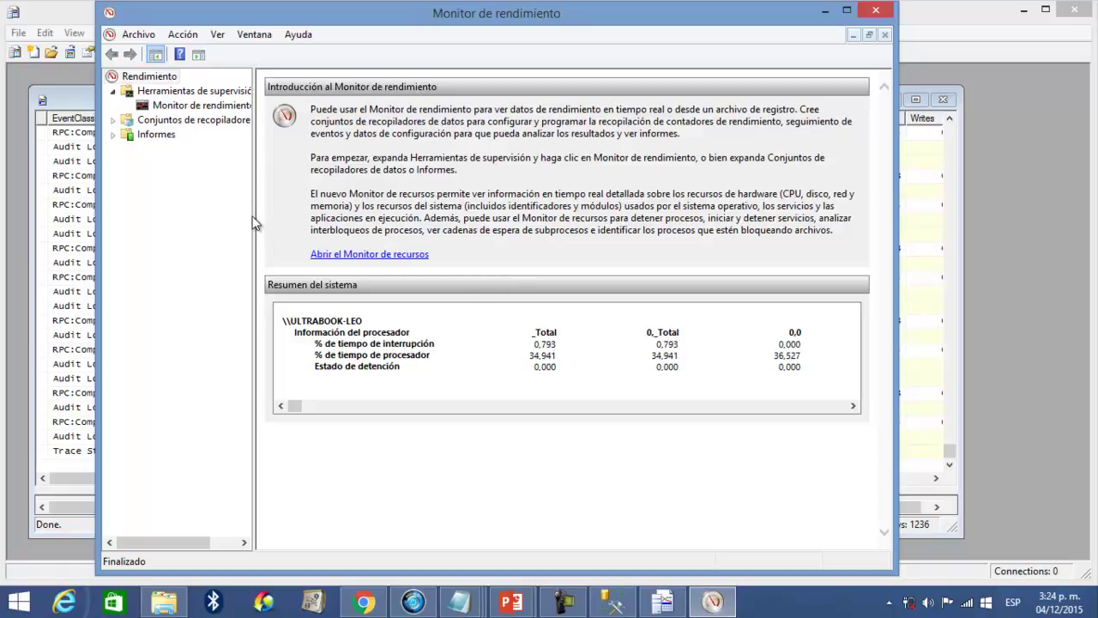
{"action": "left_click_drag", "start_coordinate": [255, 216], "coordinate": [320, 218]}
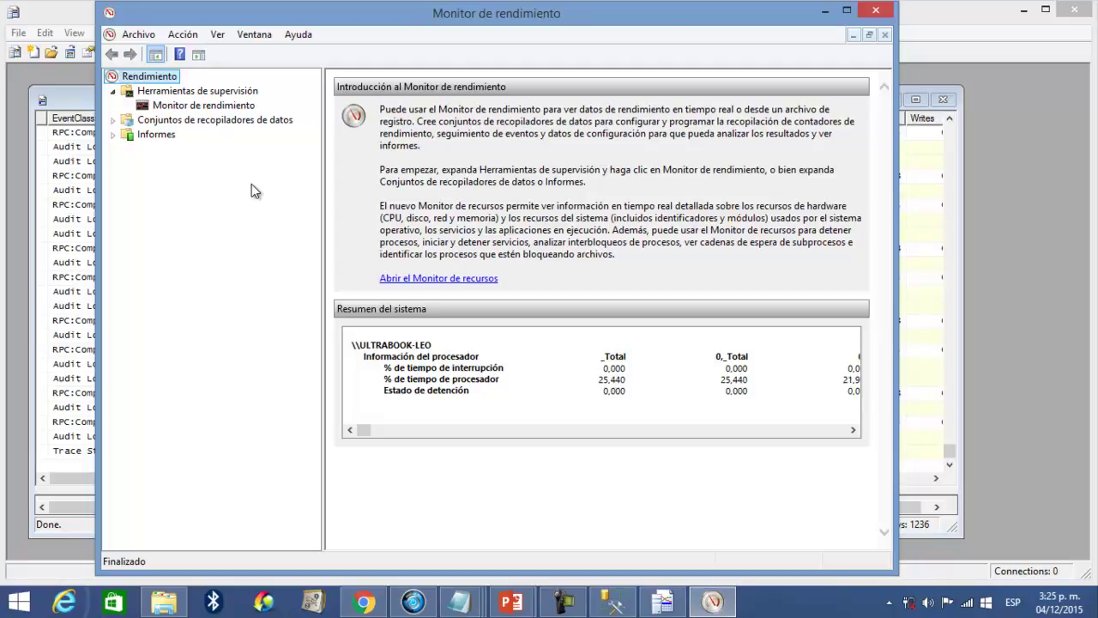
{"action": "left_click", "coordinate": [131, 91]}
- View the live % de tiempo de procesador graph, then show Conjuntos de recopiladores de datos
{"action": "double_click", "coordinate": [386, 100]}
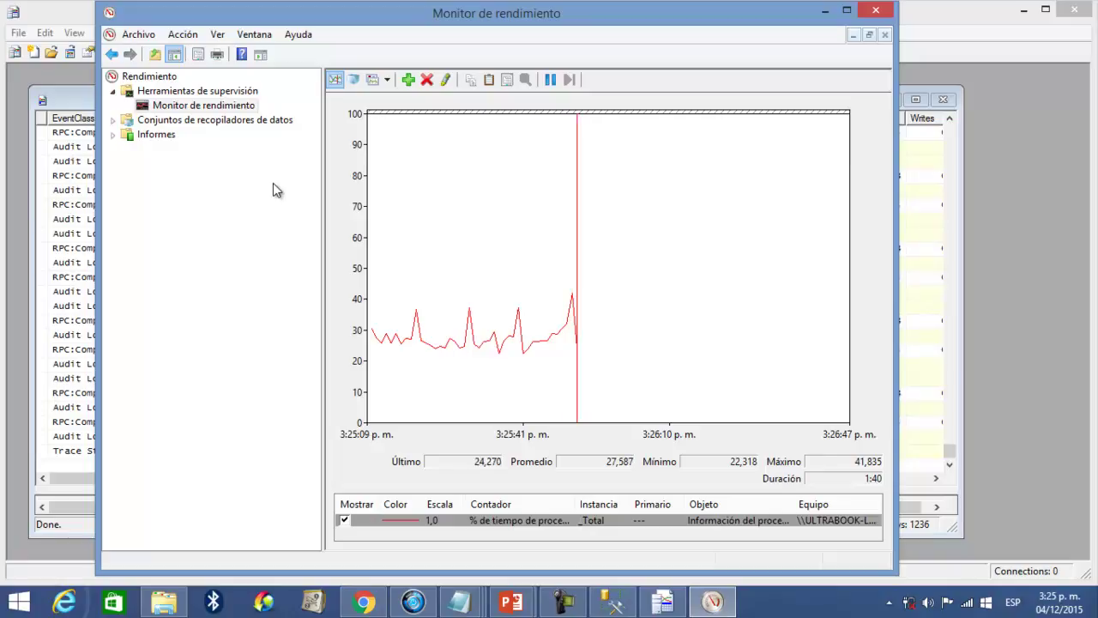
{"action": "mouse_move", "coordinate": [388, 342]}
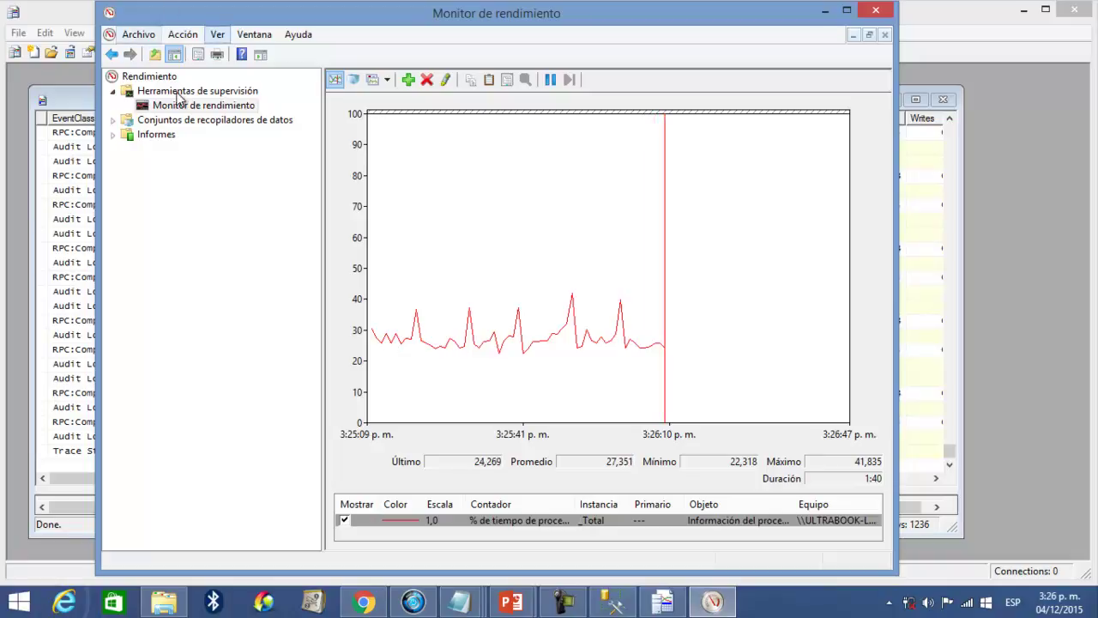
{"action": "left_click", "coordinate": [177, 121]}
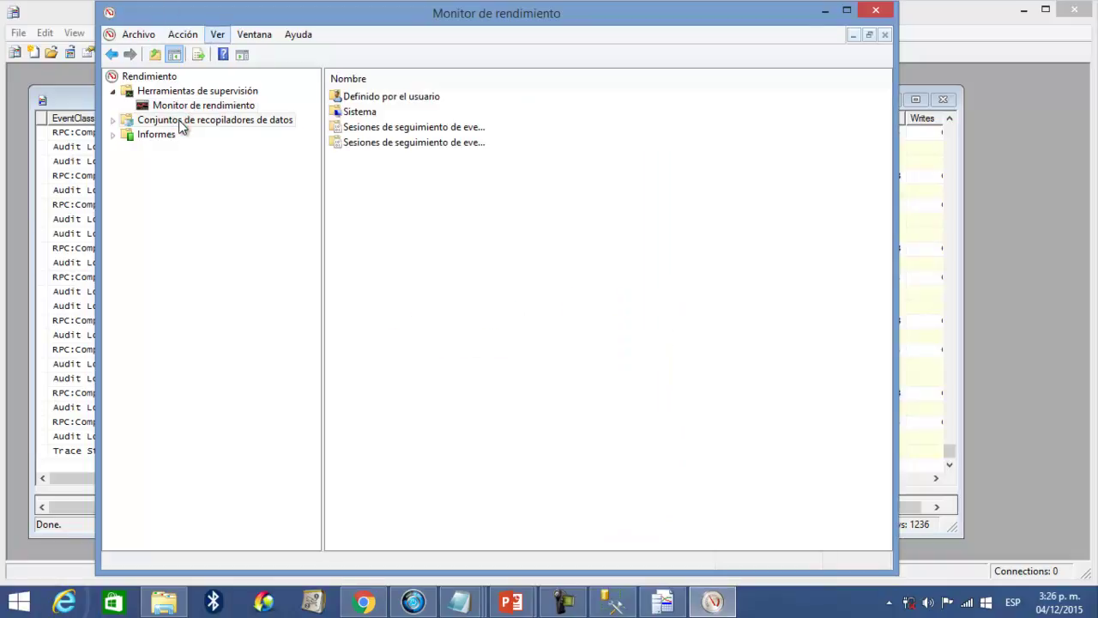
- Browse the startup event trace sessions, return to the processor graph, and minimize Performance Monitor
{"action": "left_click", "coordinate": [455, 128]}
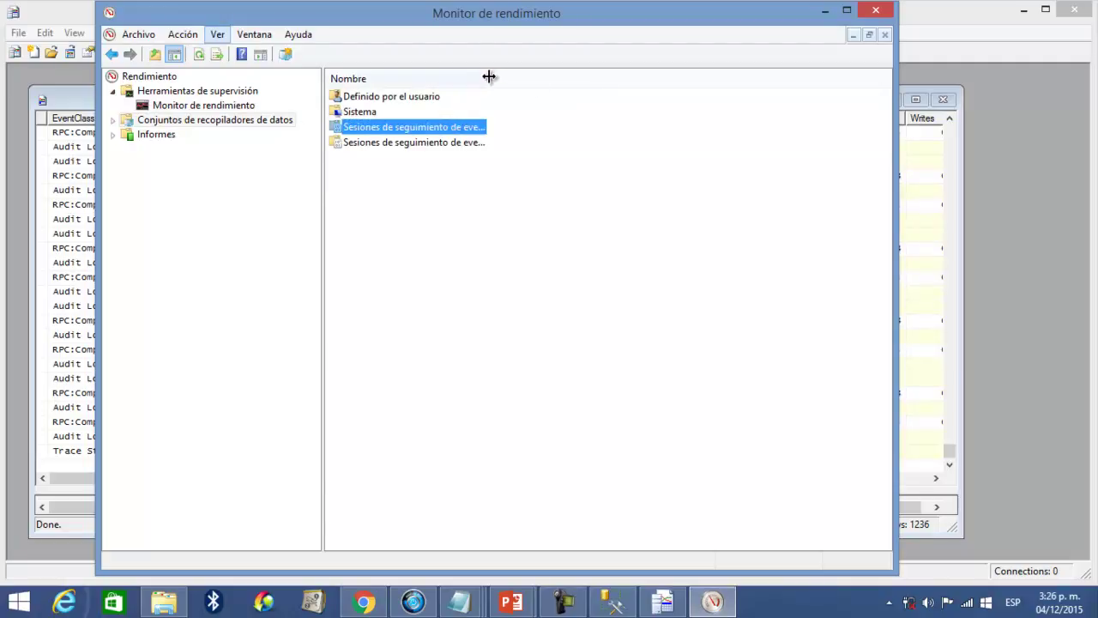
{"action": "double_click", "coordinate": [489, 77]}
{"action": "double_click", "coordinate": [460, 142]}
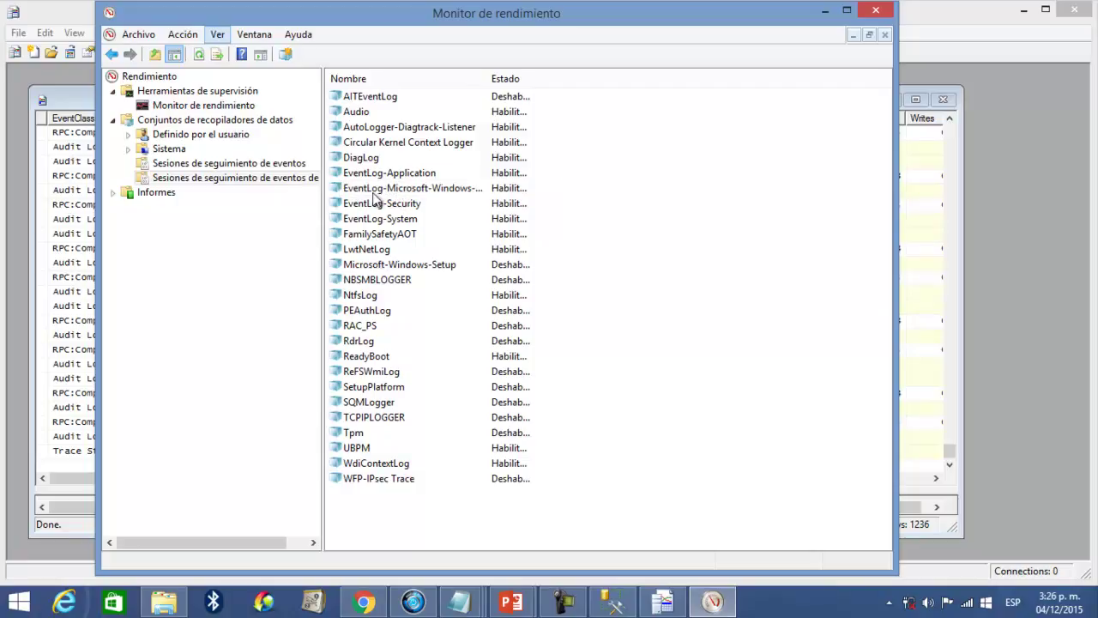
{"action": "left_click", "coordinate": [223, 107]}
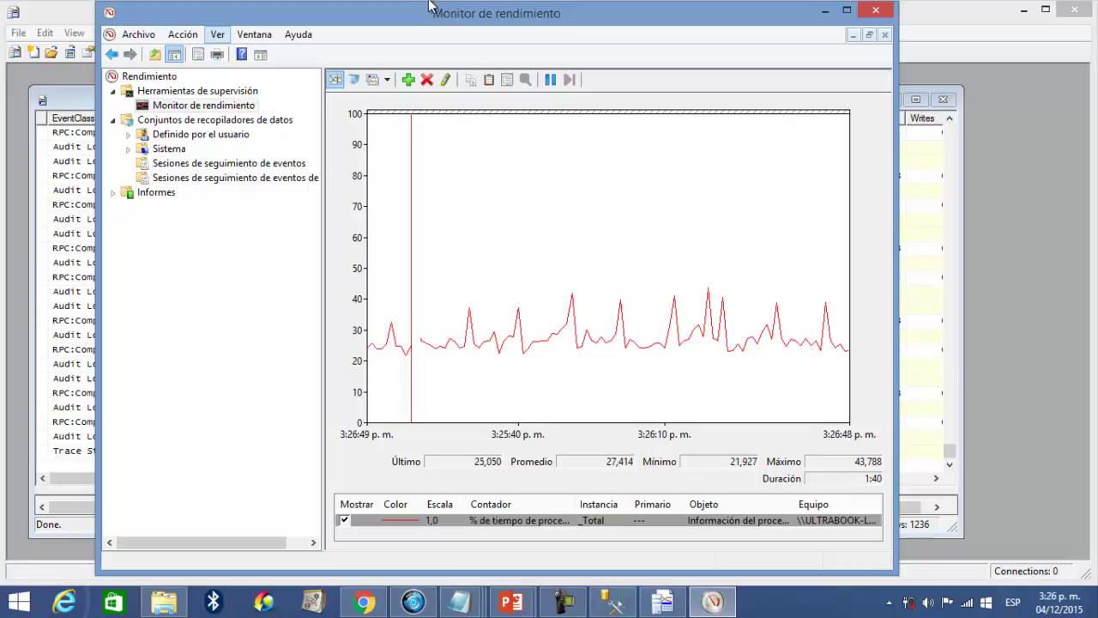
{"action": "left_click", "coordinate": [819, 13]}
- Minimize Profiler and Chrome, close the Documentos window, and launch Task Manager from the taskbar
{"action": "left_click", "coordinate": [1024, 9]}
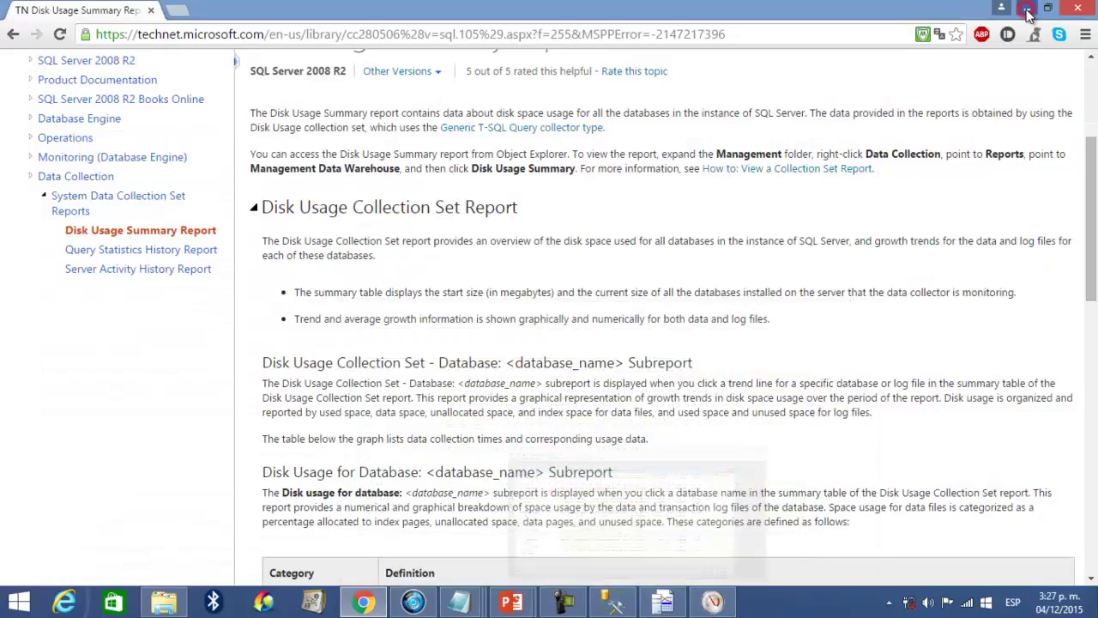
{"action": "left_click", "coordinate": [1026, 9]}
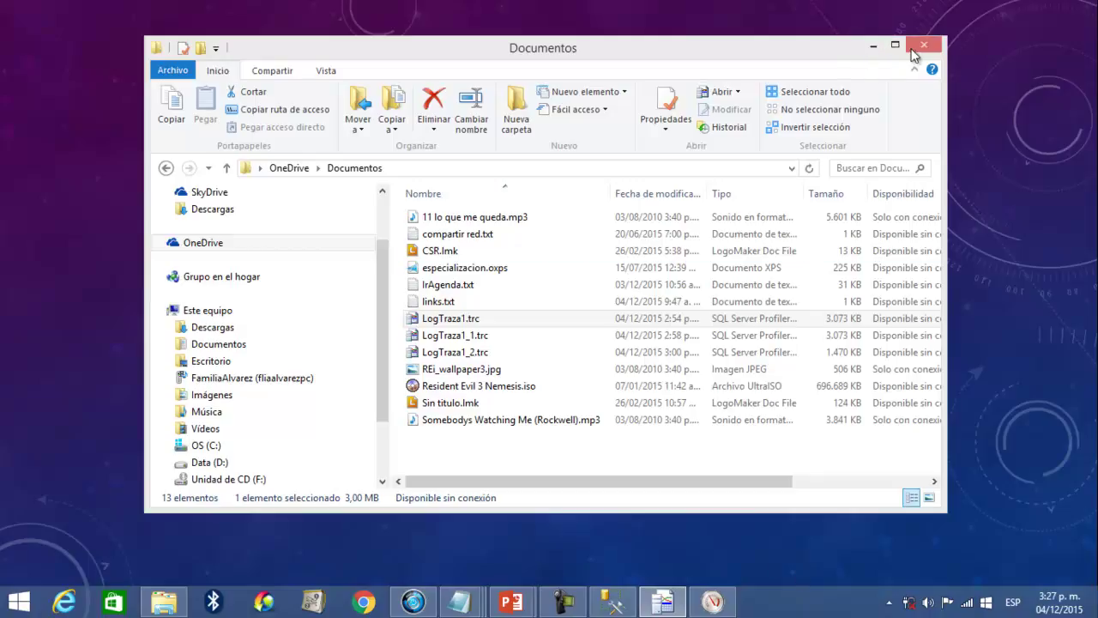
{"action": "left_click", "coordinate": [910, 49]}
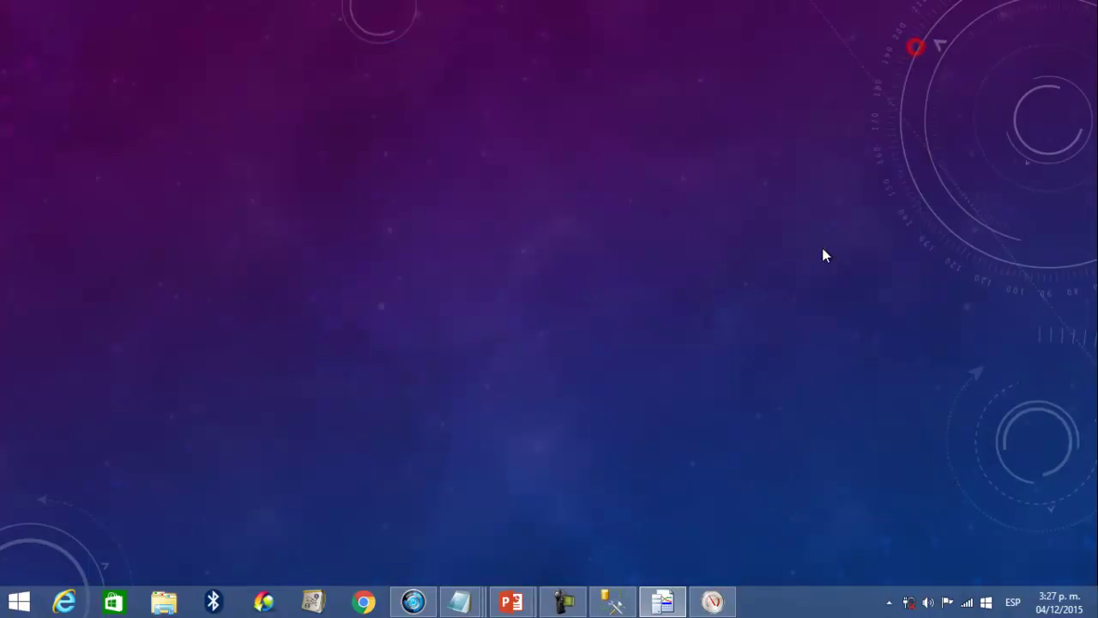
{"action": "right_click", "coordinate": [776, 607]}
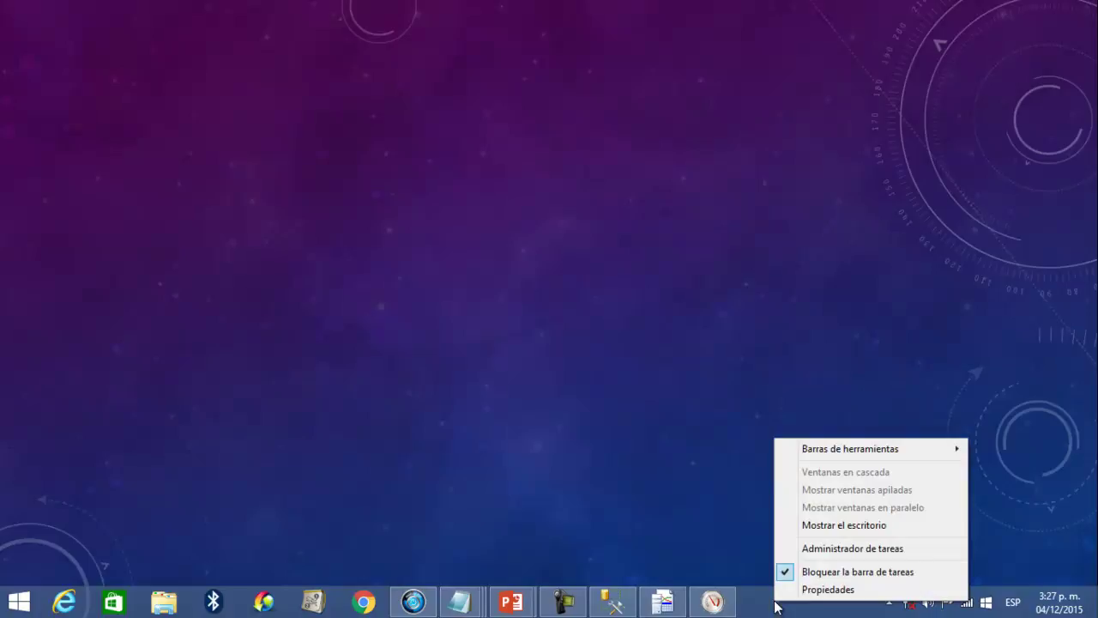
{"action": "left_click", "coordinate": [816, 547]}
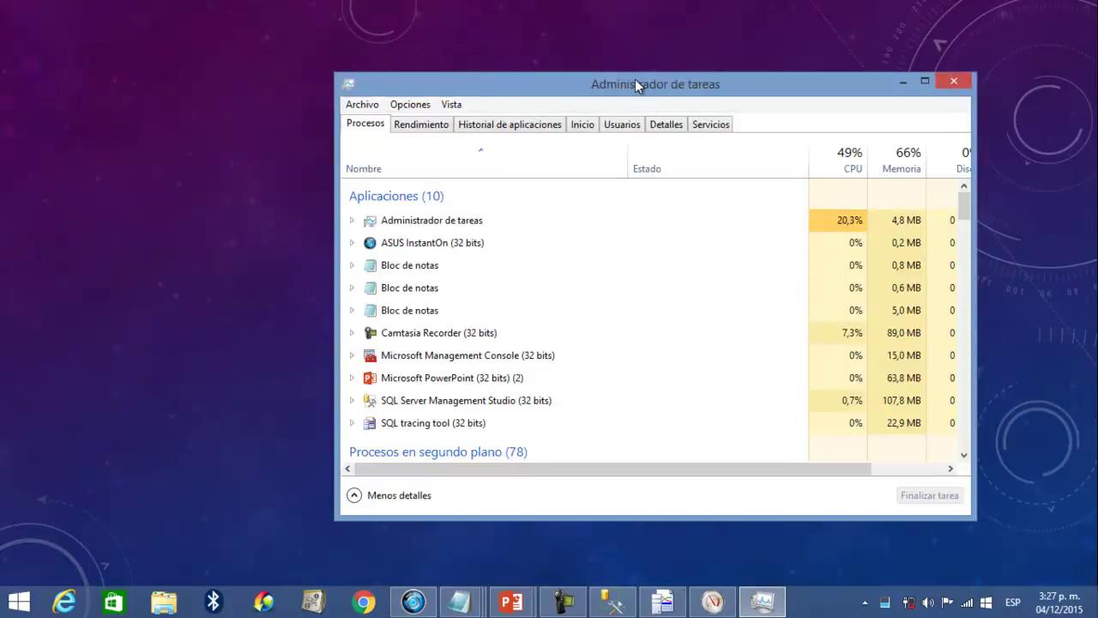
{"action": "left_click_drag", "start_coordinate": [636, 84], "coordinate": [563, 53]}
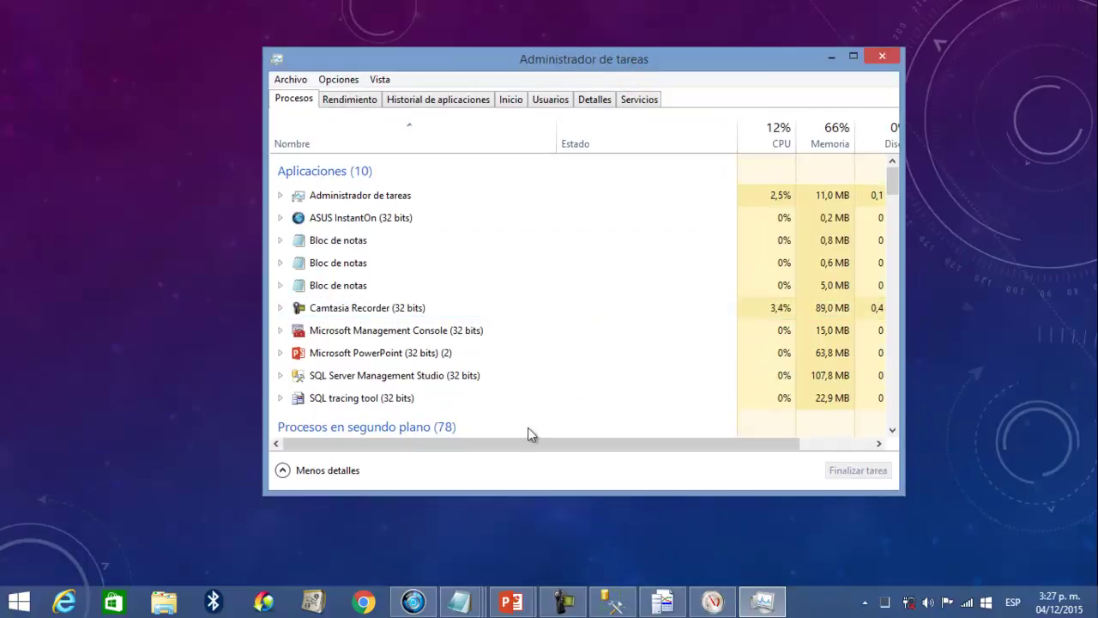
- Select SQL Server Management Studio in Procesos and review its CPU, memory, disk and network columns
{"action": "scroll", "coordinate": [576, 362], "scroll_direction": "down", "scroll_amount": 1}
{"action": "scroll", "coordinate": [576, 361], "scroll_direction": "up", "scroll_amount": 1}
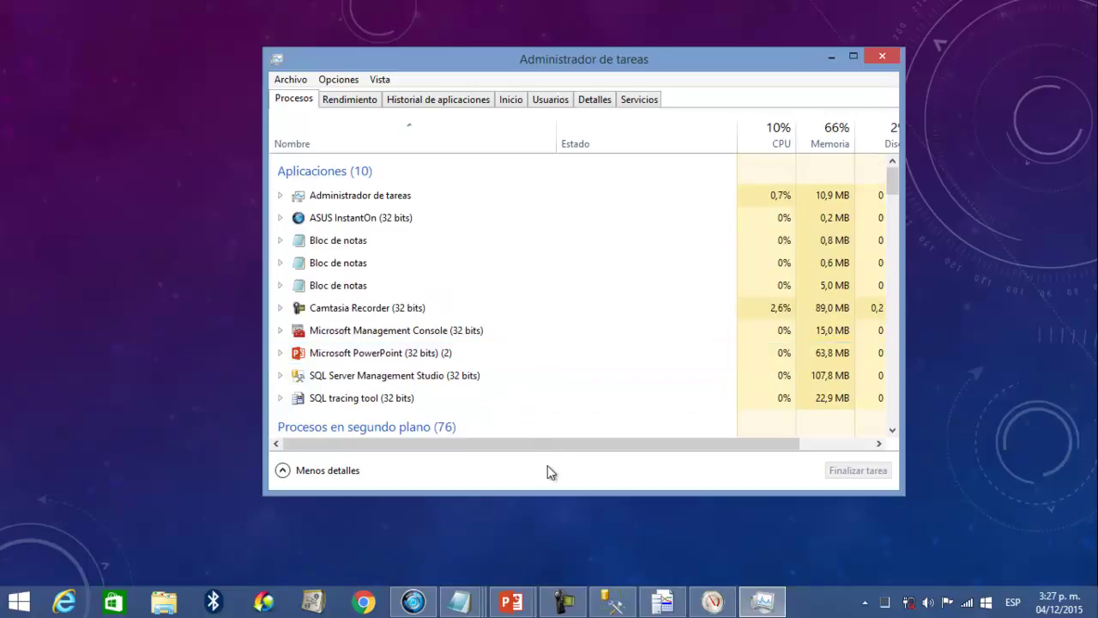
{"action": "left_click_drag", "start_coordinate": [534, 450], "coordinate": [503, 446]}
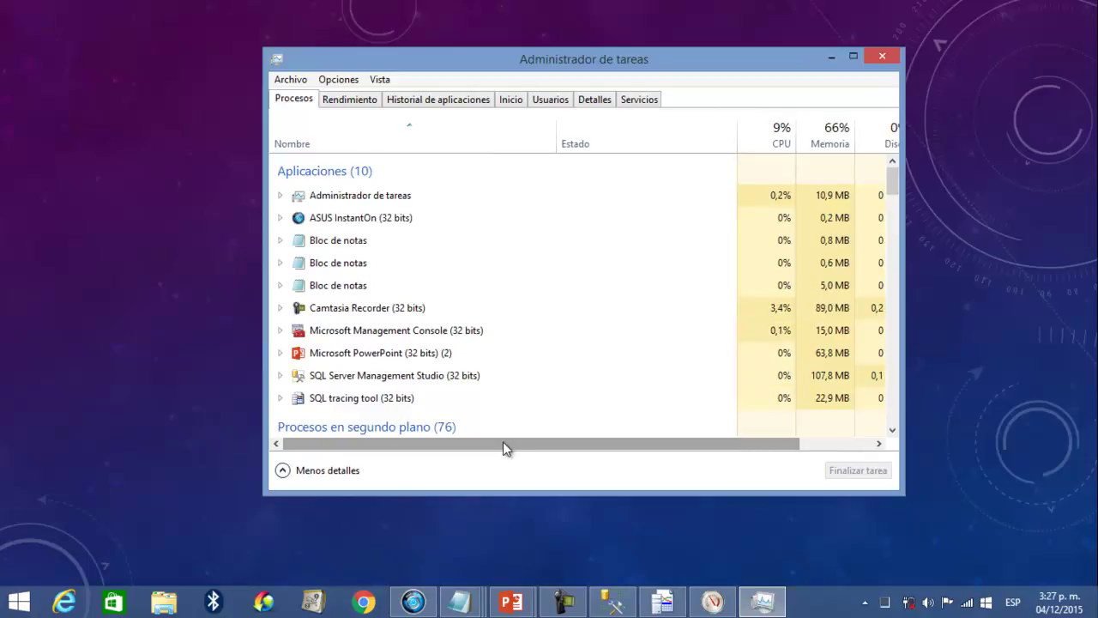
{"action": "left_click", "coordinate": [490, 377]}
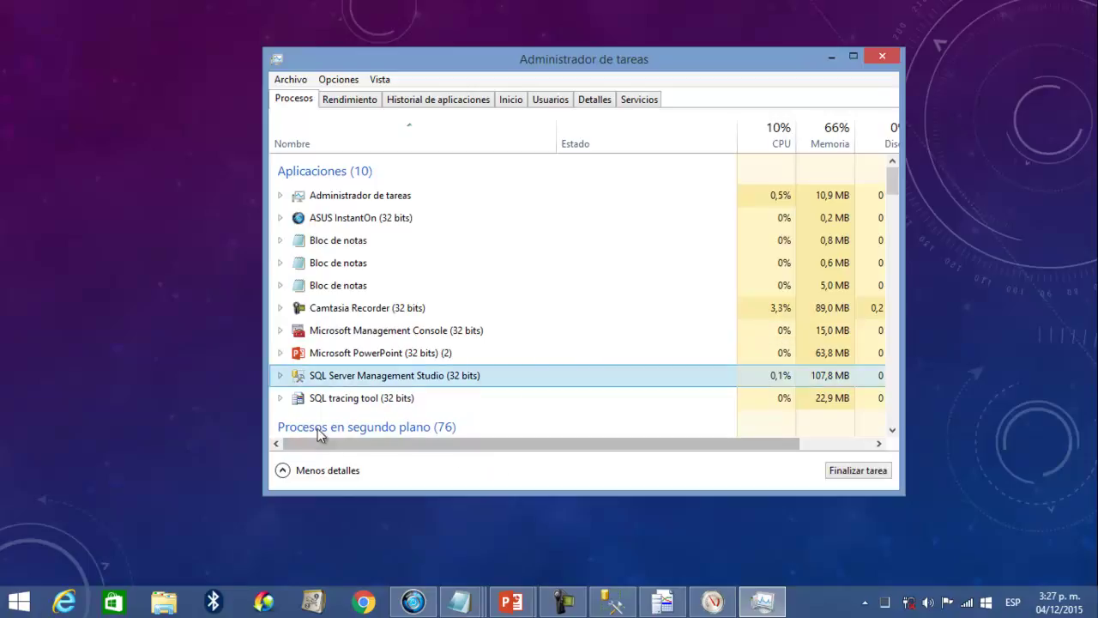
{"action": "left_click_drag", "start_coordinate": [309, 444], "coordinate": [573, 477]}
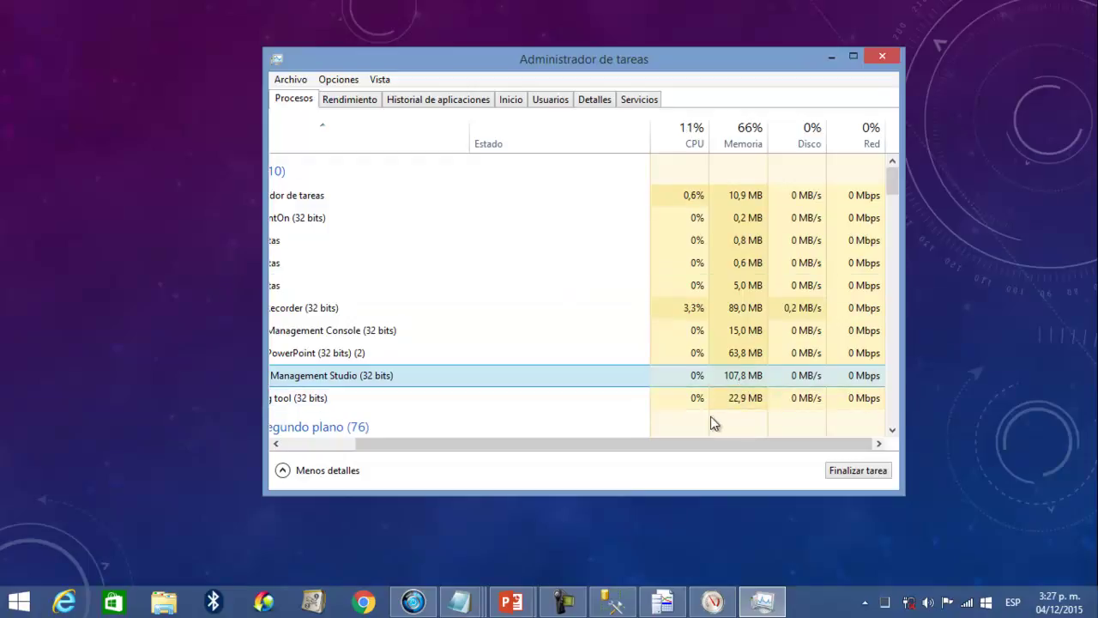
{"action": "left_click_drag", "start_coordinate": [681, 444], "coordinate": [772, 452]}
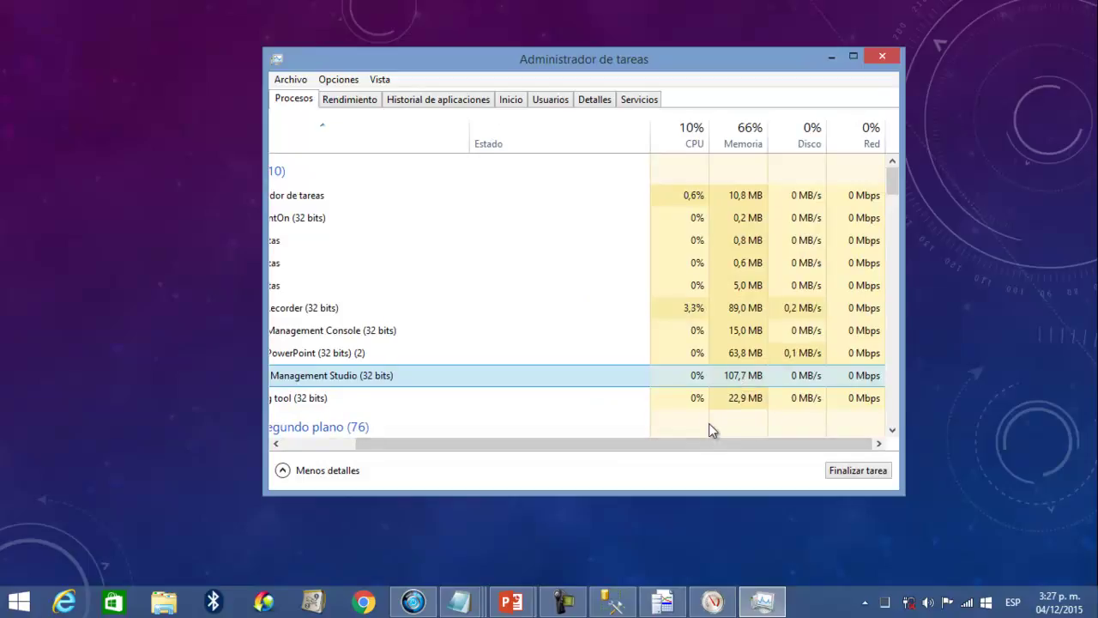
{"action": "left_click_drag", "start_coordinate": [697, 441], "coordinate": [566, 453]}
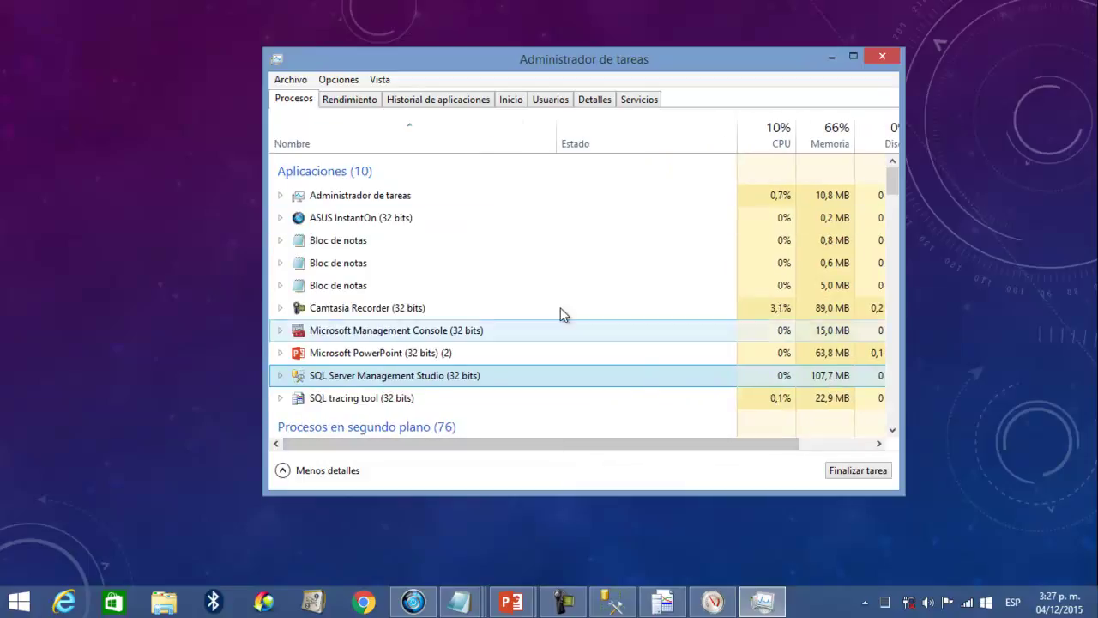
{"action": "left_click_drag", "start_coordinate": [489, 446], "coordinate": [637, 453]}
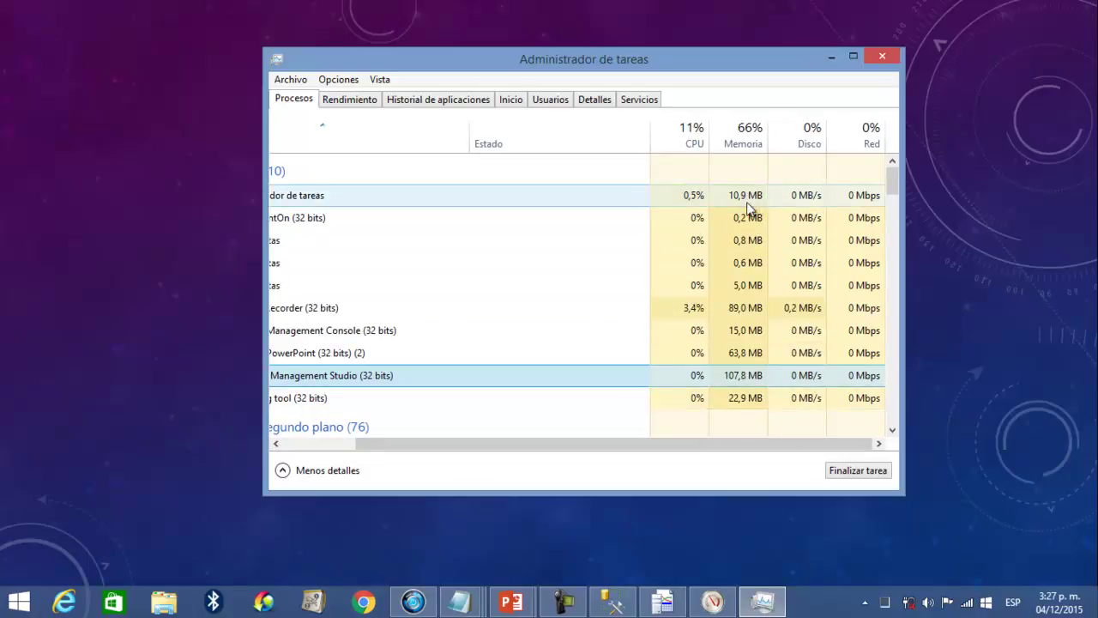
{"action": "left_click", "coordinate": [681, 445]}
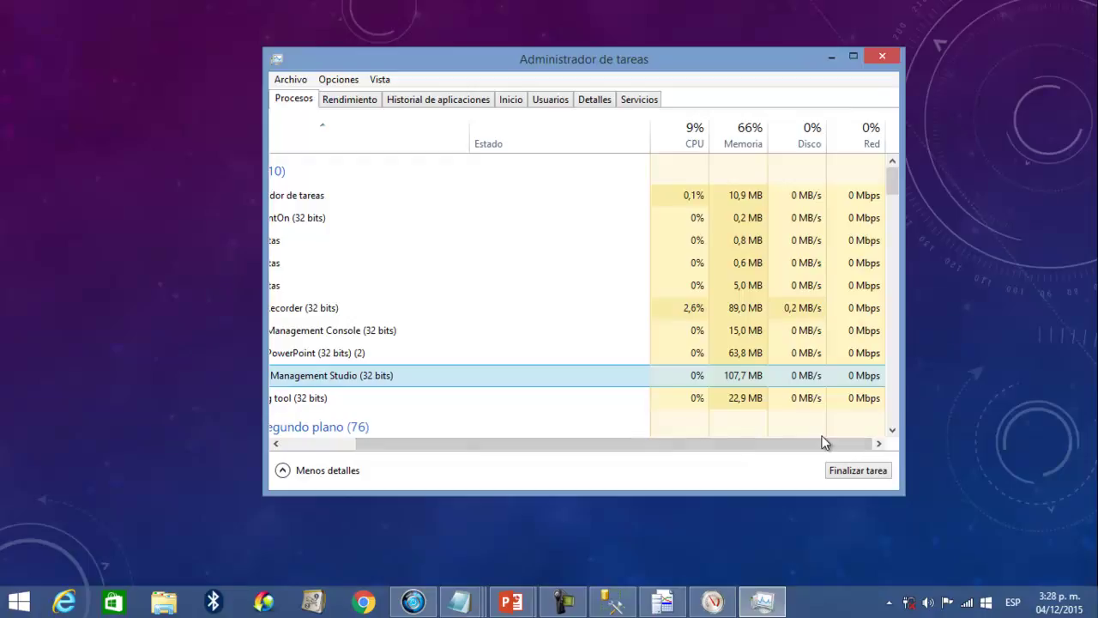
{"action": "left_click_drag", "start_coordinate": [760, 443], "coordinate": [795, 437]}
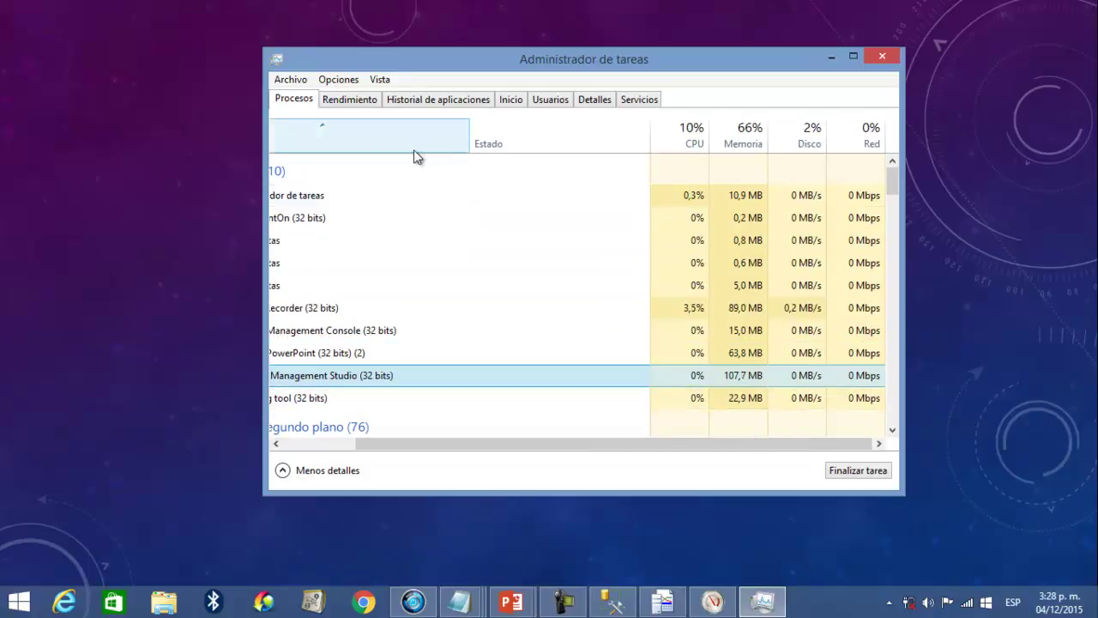
- Review the memory performance graphs (Rendimiento) and the Historial de aplicaciones usage history
{"action": "left_click", "coordinate": [352, 102]}
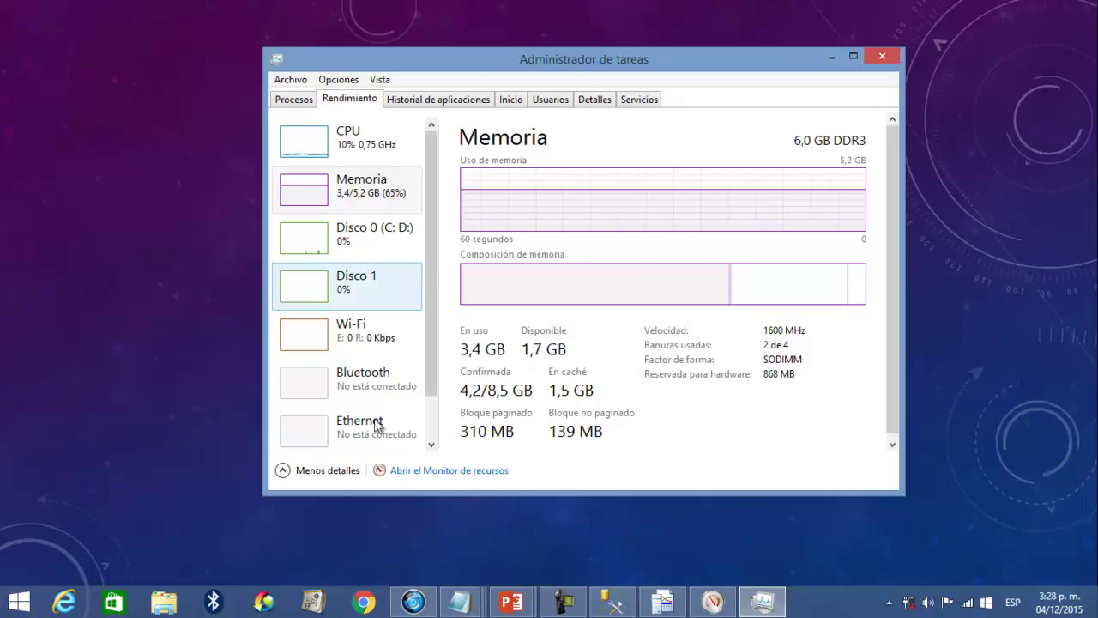
{"action": "left_click_drag", "start_coordinate": [436, 183], "coordinate": [467, 190]}
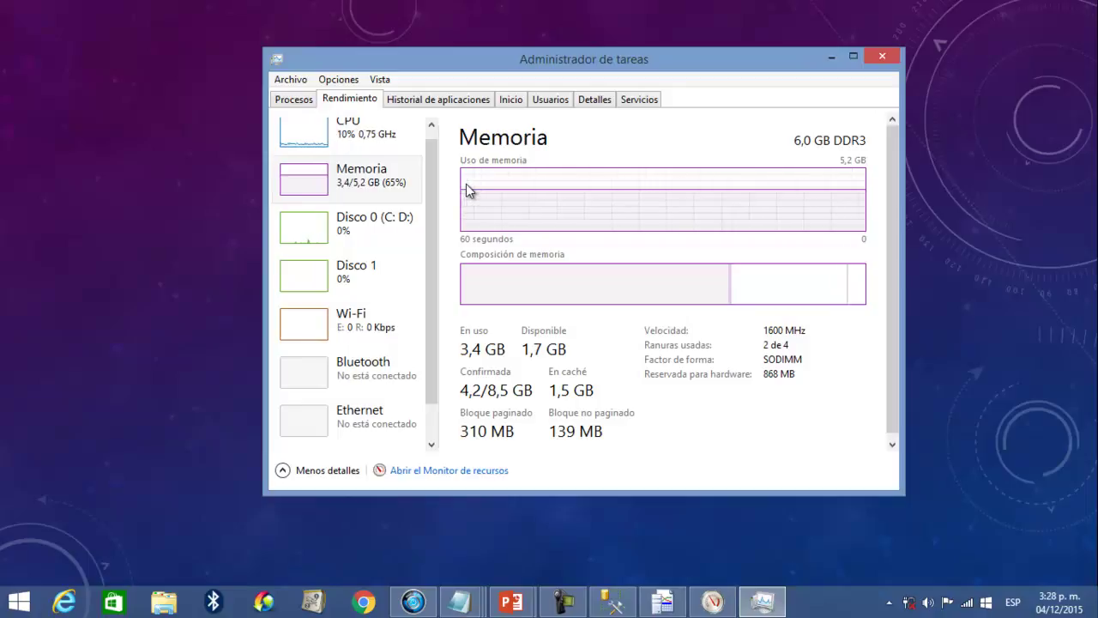
{"action": "left_click", "coordinate": [456, 100]}
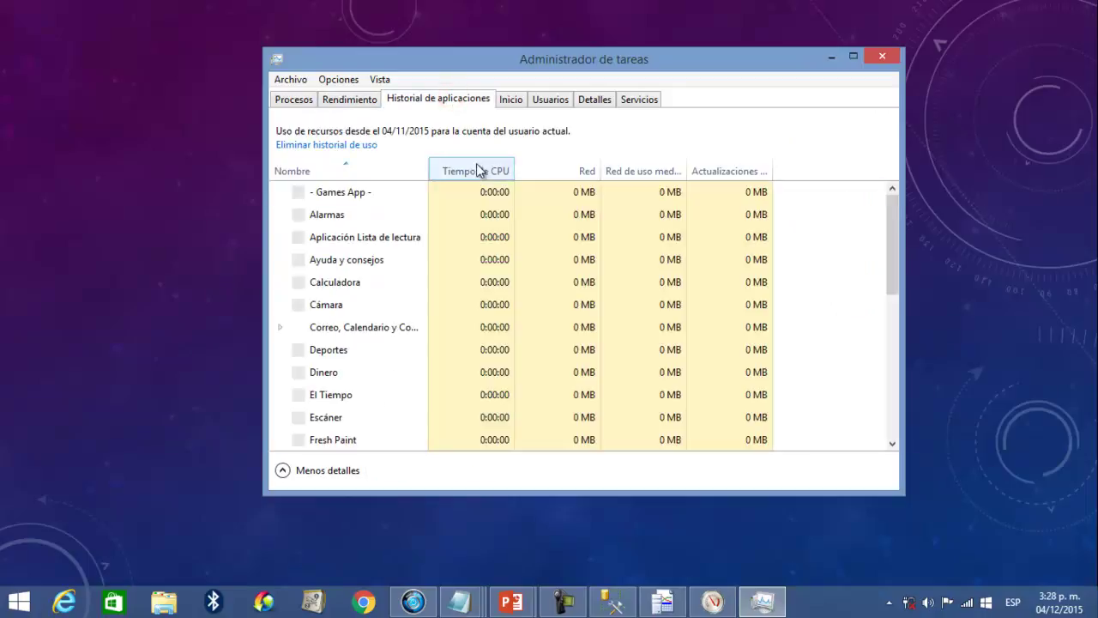
{"action": "scroll", "coordinate": [529, 220], "scroll_direction": "down", "scroll_amount": 4}
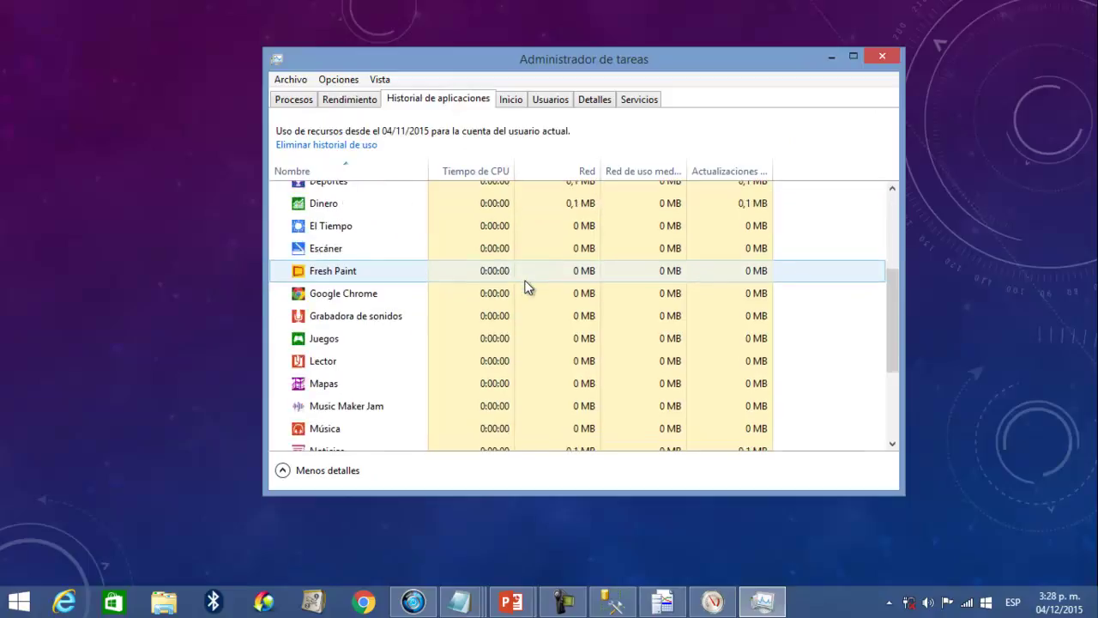
{"action": "scroll", "coordinate": [529, 288], "scroll_direction": "up", "scroll_amount": 4}
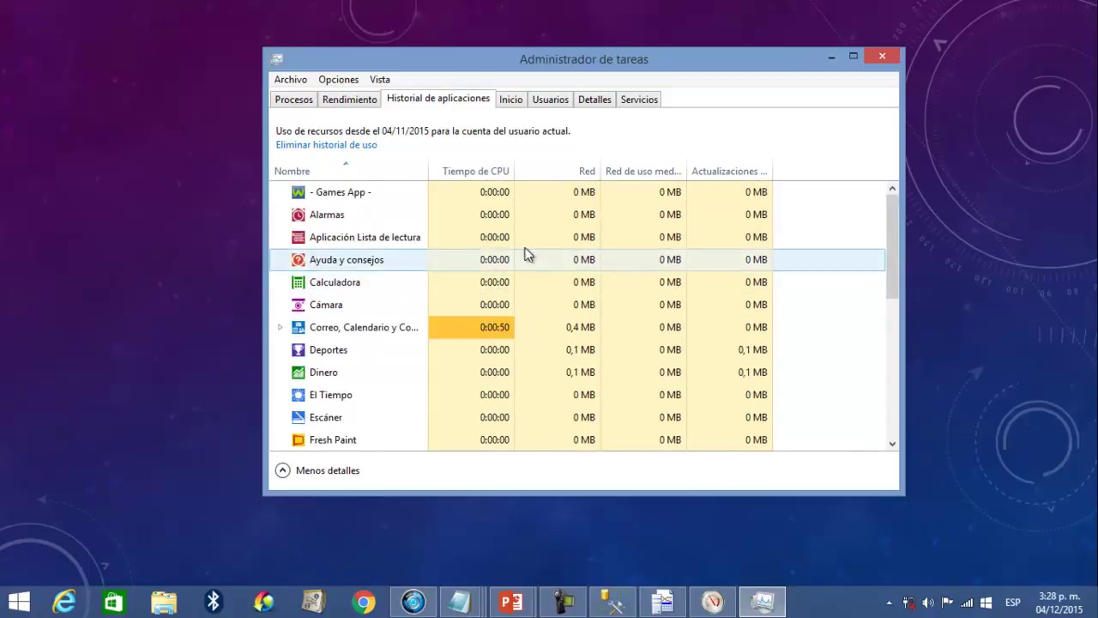
- Browse the Inicio and Usuarios views, then scroll the Detalles process list to the SQL Server processes
{"action": "left_click", "coordinate": [512, 101]}
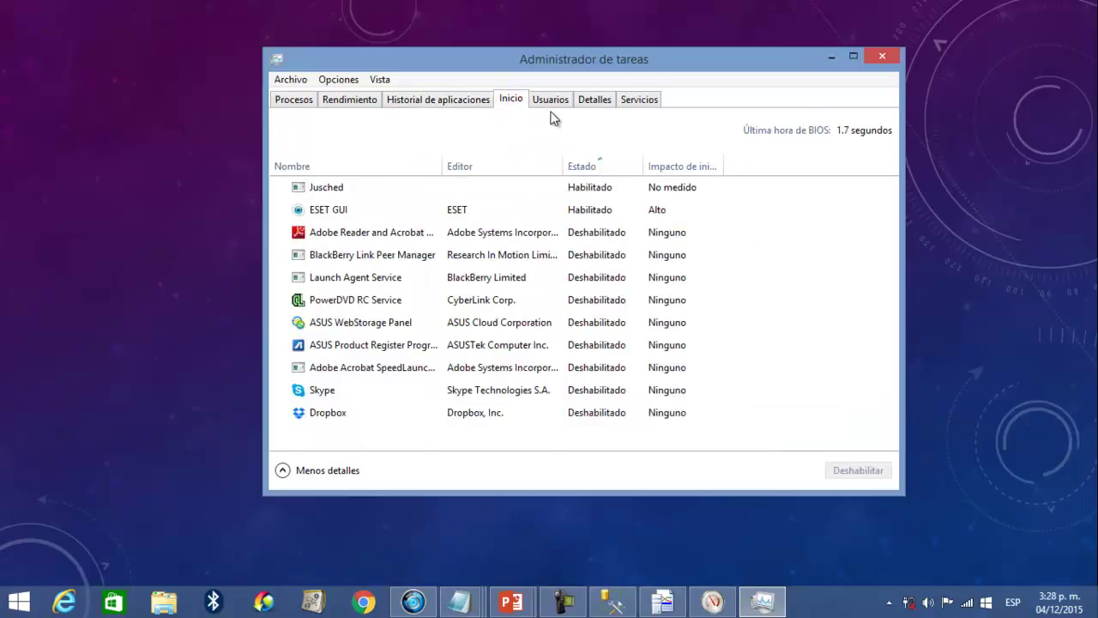
{"action": "left_click", "coordinate": [546, 100]}
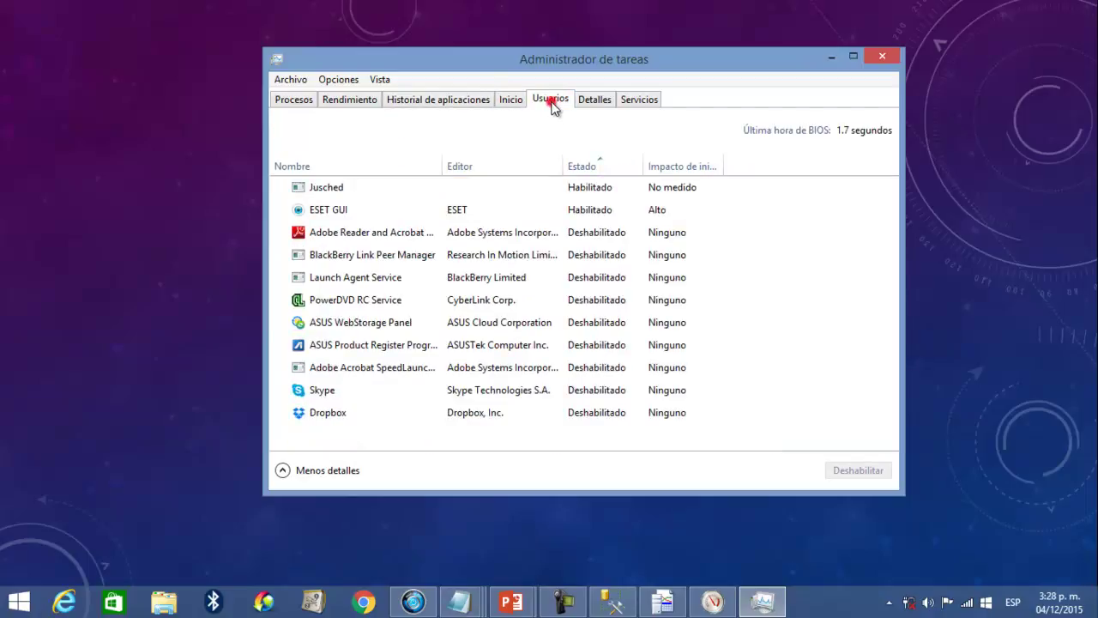
{"action": "left_click", "coordinate": [592, 100]}
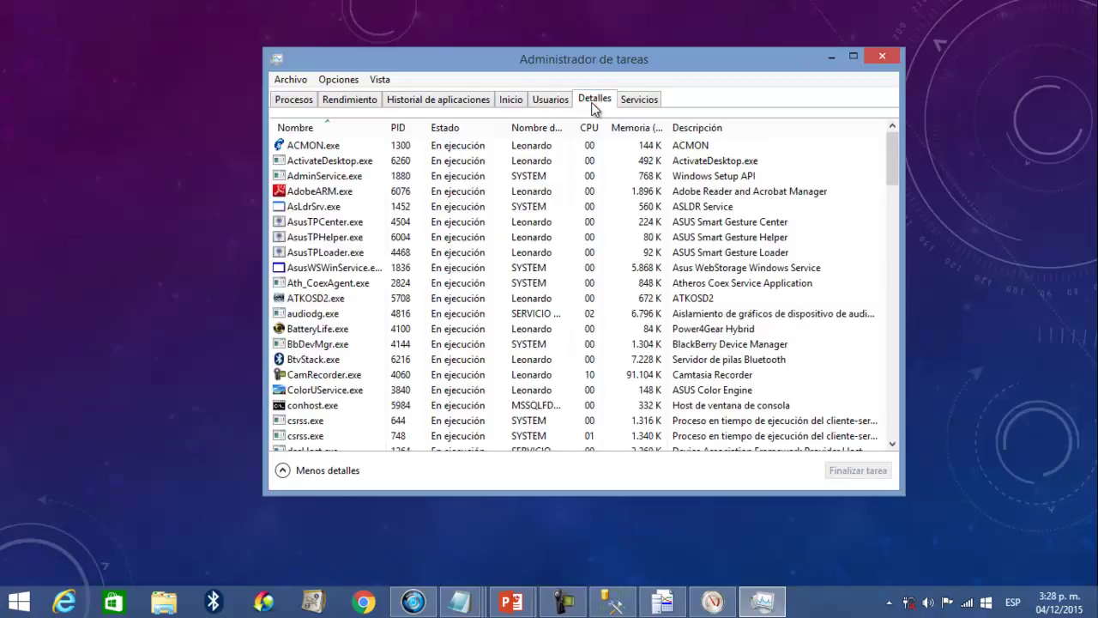
{"action": "scroll", "coordinate": [572, 203], "scroll_direction": "down", "scroll_amount": 1}
{"action": "scroll", "coordinate": [573, 205], "scroll_direction": "up", "scroll_amount": 1}
{"action": "scroll", "coordinate": [573, 205], "scroll_direction": "down", "scroll_amount": 5}
{"action": "scroll", "coordinate": [573, 205], "scroll_direction": "down", "scroll_amount": 15}
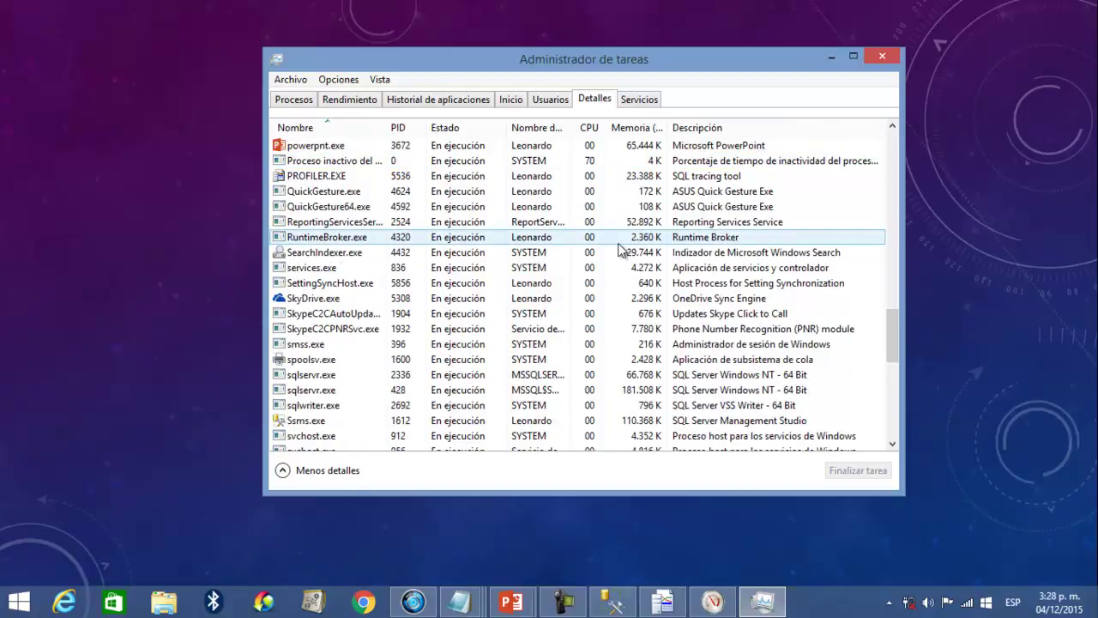
- Close Task Manager and return the PowerPoint slideshow to the PROCEDIMIENTO slide
{"action": "left_click", "coordinate": [889, 62]}
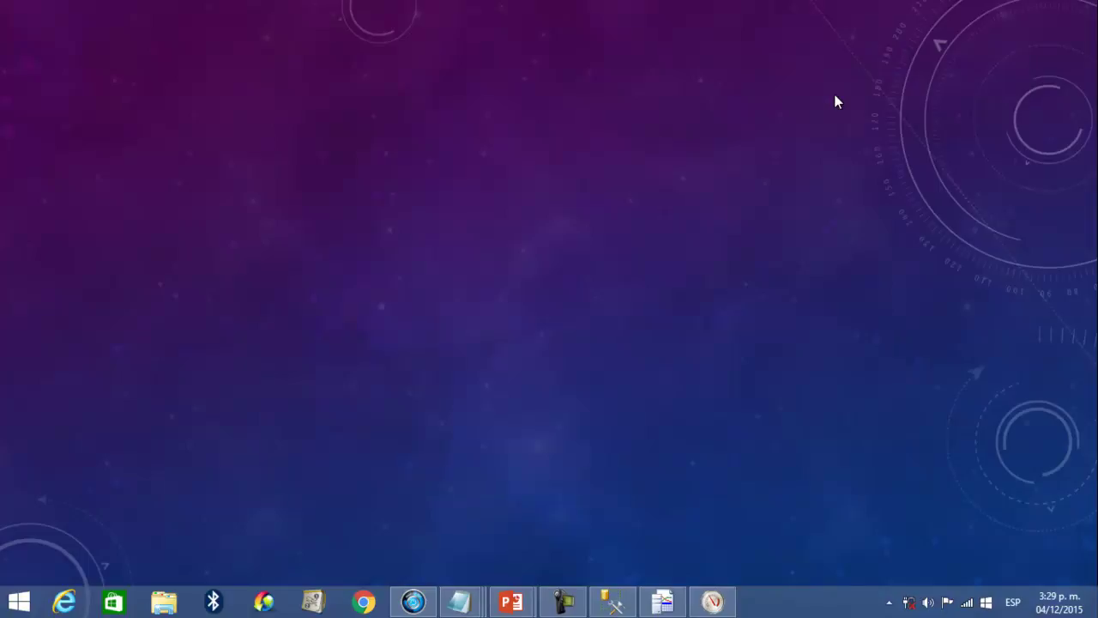
{"action": "left_click", "coordinate": [671, 328]}
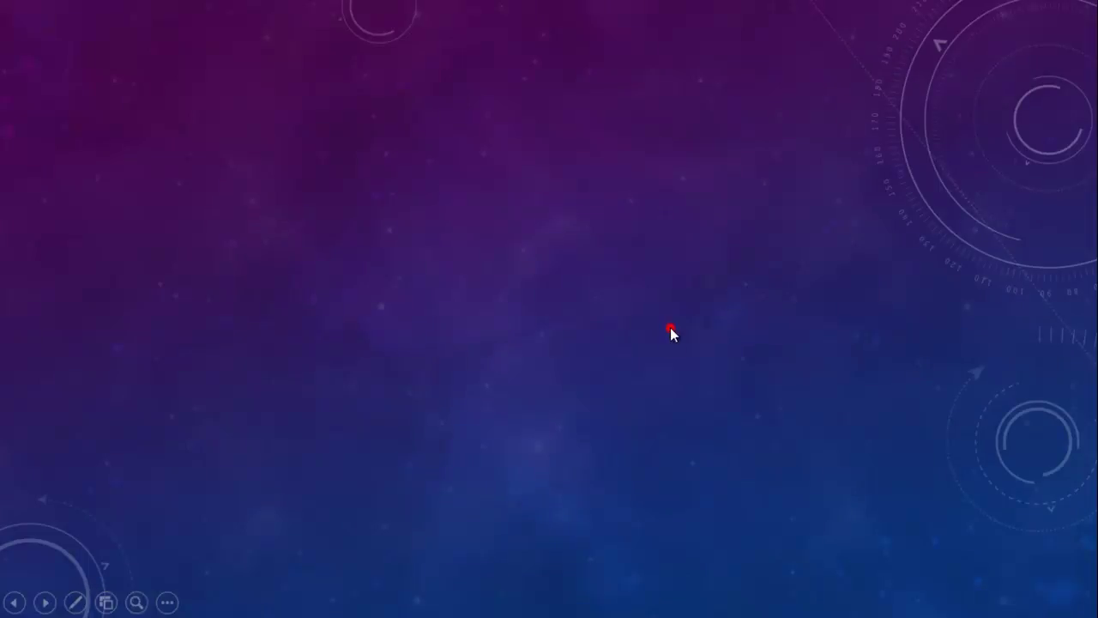
{"action": "key", "text": "Left"}
{"action": "key", "text": "Left"}
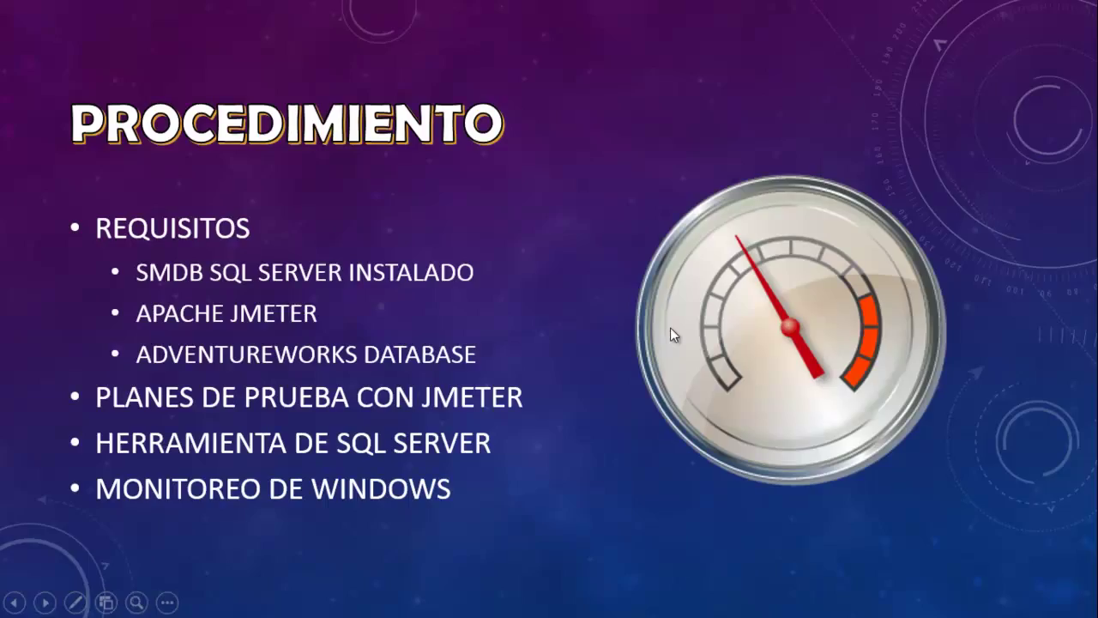